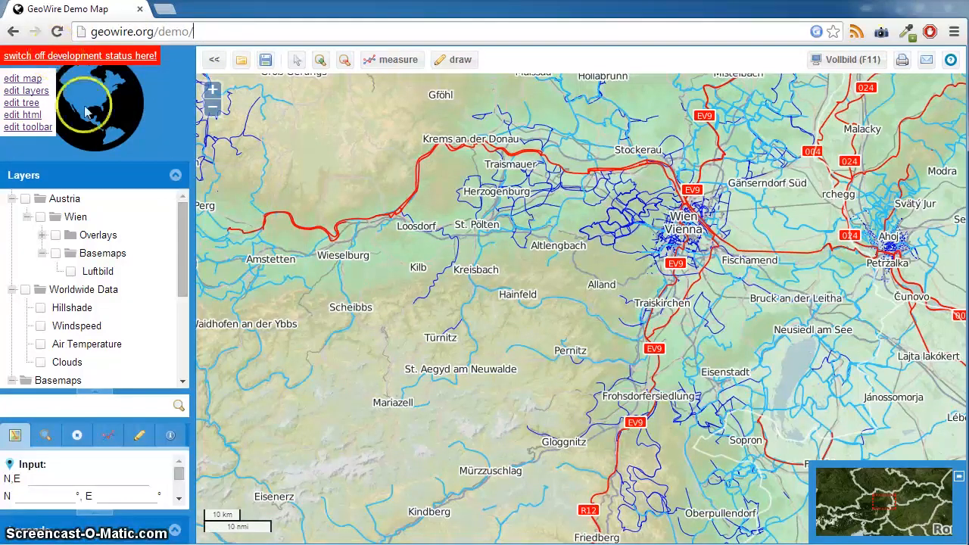
Open the geowire.org/demo/admin/page/ administration page in a new browser tab
{"action": "left_click", "coordinate": [165, 11]}
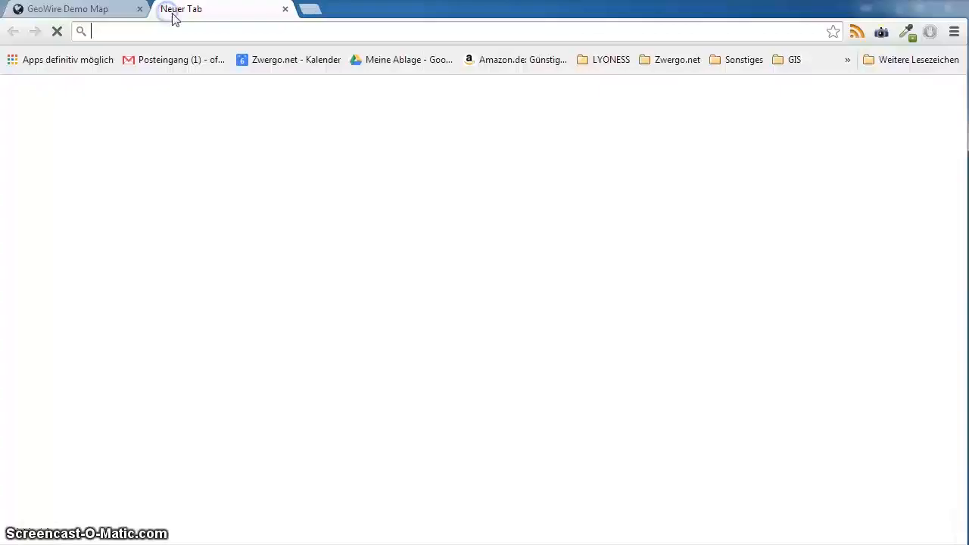
{"action": "type", "text": "geo adm"}
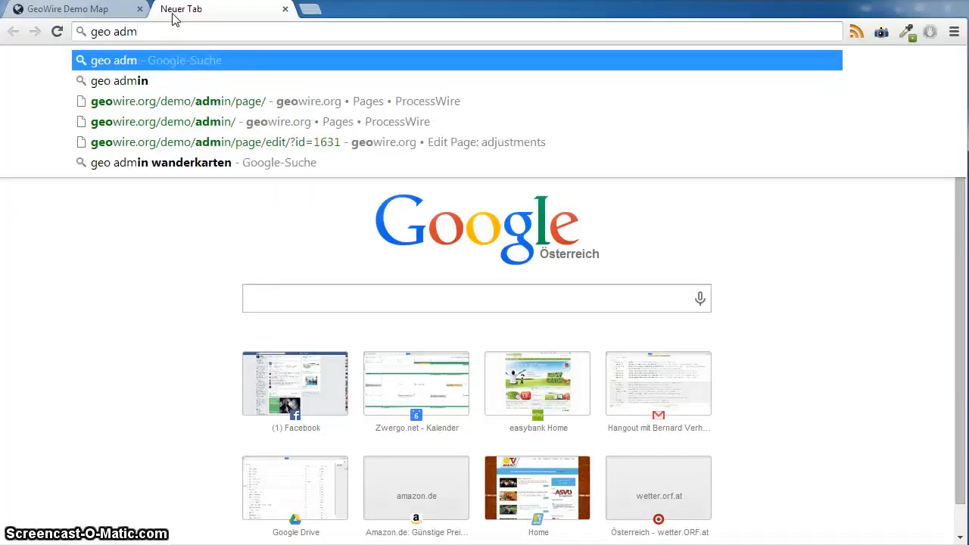
{"action": "key", "text": "Down"}
{"action": "key", "text": "Down"}
{"action": "key", "text": "Down"}
{"action": "key", "text": "Return"}
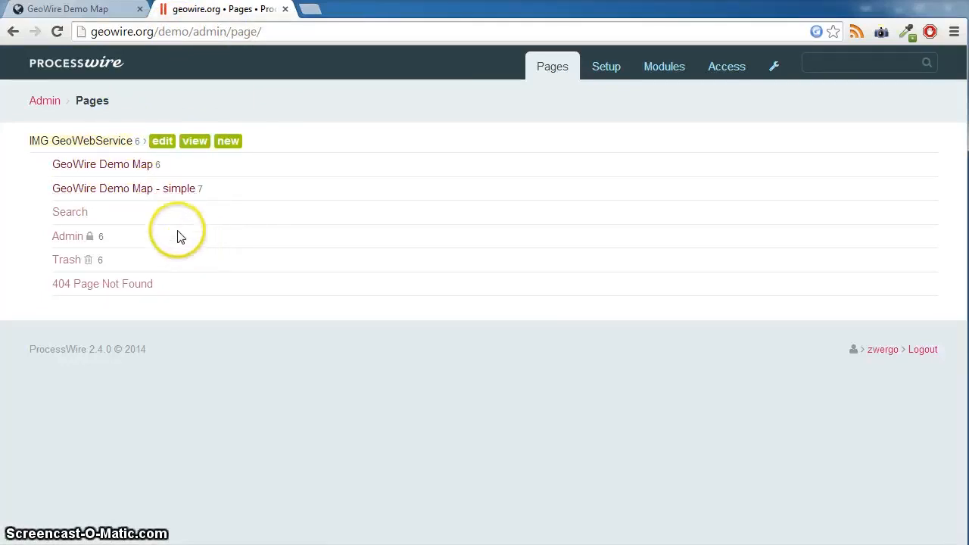
Start a copy of the GeoWire Demo Map page with the title "screencast demo" and the name screencast-demo
{"action": "left_click", "coordinate": [98, 173]}
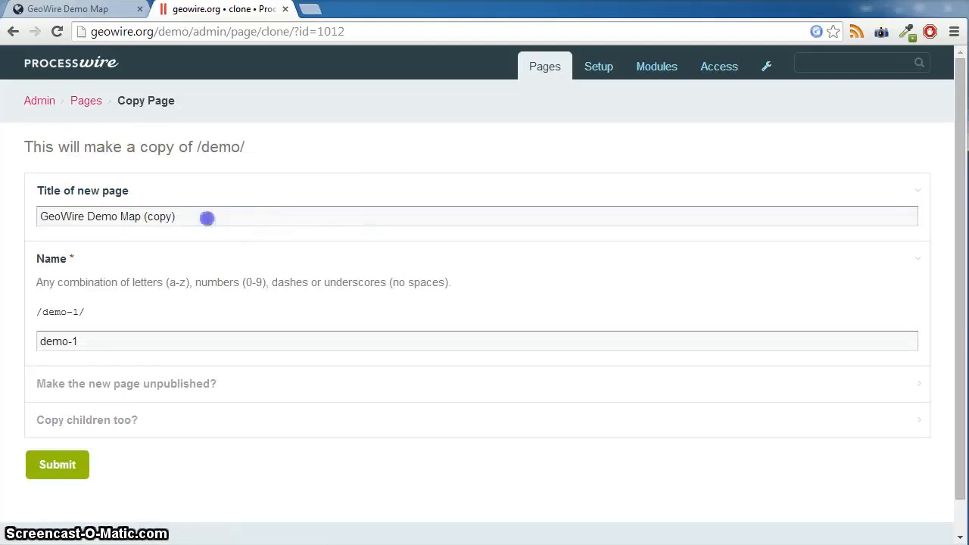
{"action": "left_click_drag", "start_coordinate": [205, 216], "coordinate": [15, 208]}
{"action": "type", "text": "sc"}
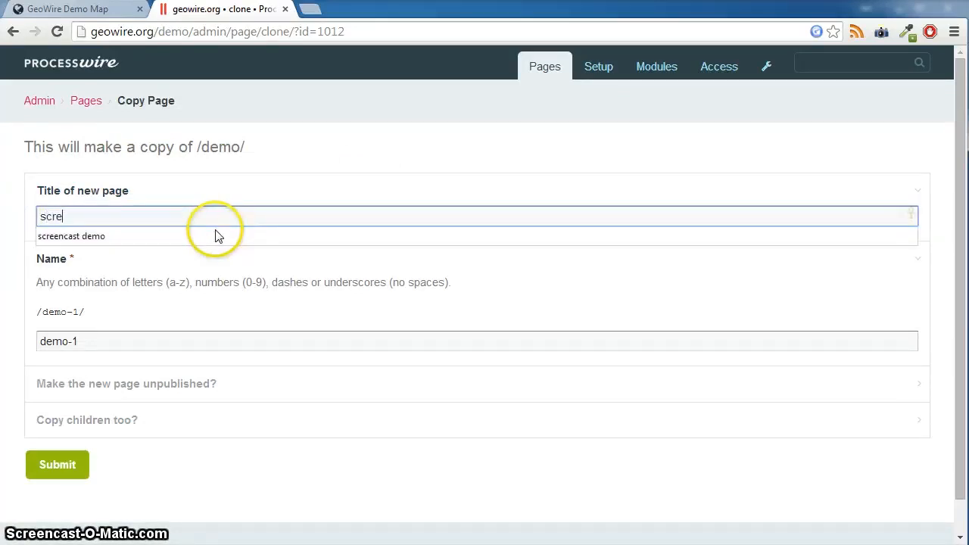
{"action": "type", "text": "re"}
{"action": "left_click", "coordinate": [215, 236]}
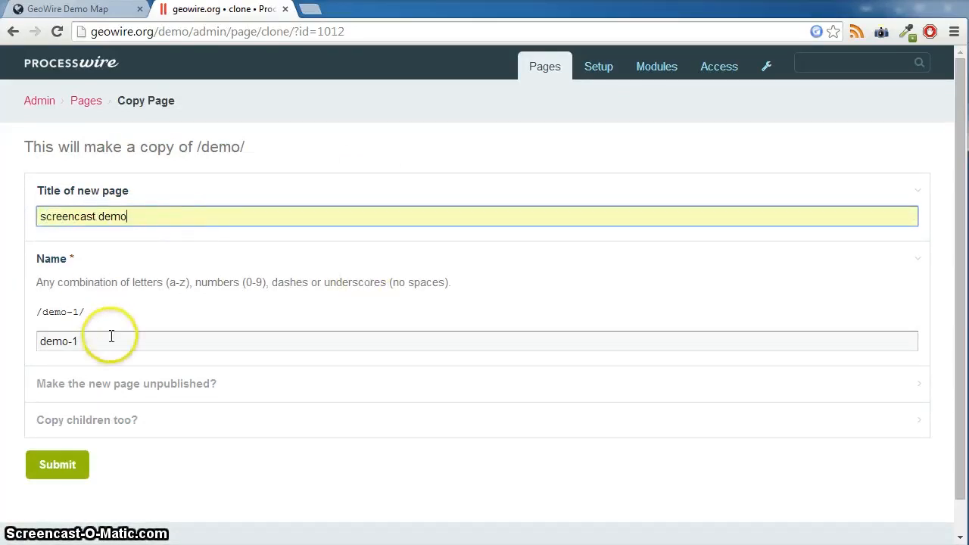
{"action": "left_click_drag", "start_coordinate": [108, 341], "coordinate": [19, 340]}
{"action": "type", "text": "s"}
{"action": "key", "text": "Down"}
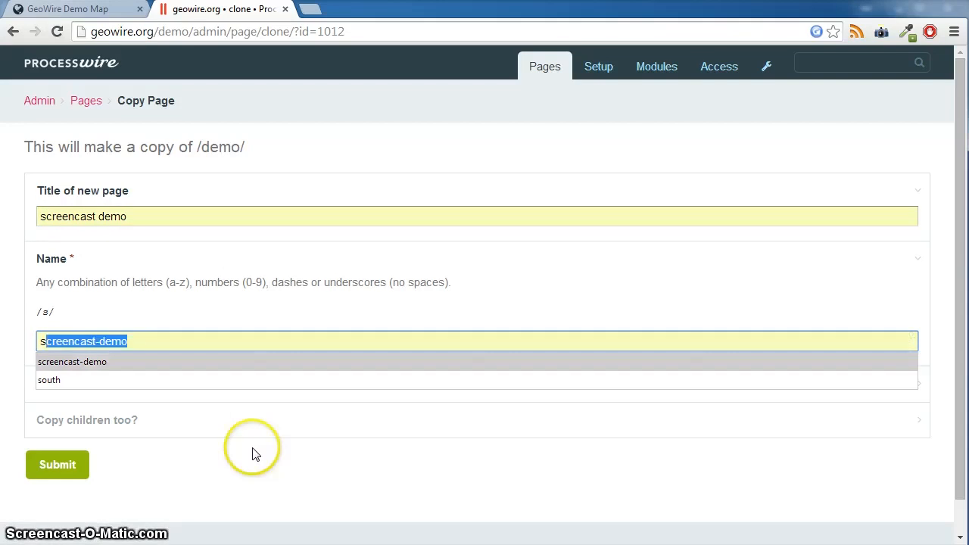
{"action": "key", "text": "Return"}
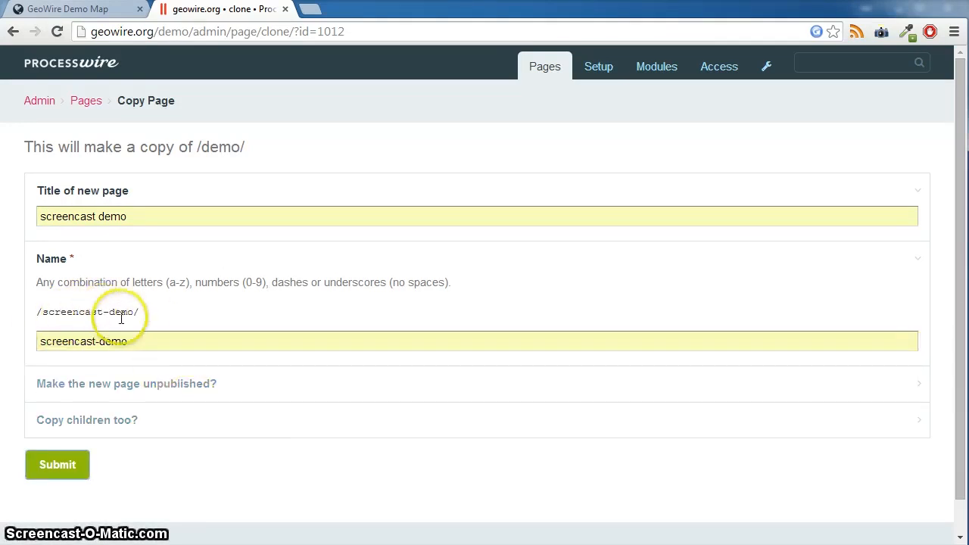
Include all child pages in the copy and submit it
{"action": "left_click", "coordinate": [79, 427]}
{"action": "scroll", "coordinate": [36, 406], "scroll_direction": "down", "scroll_amount": 1}
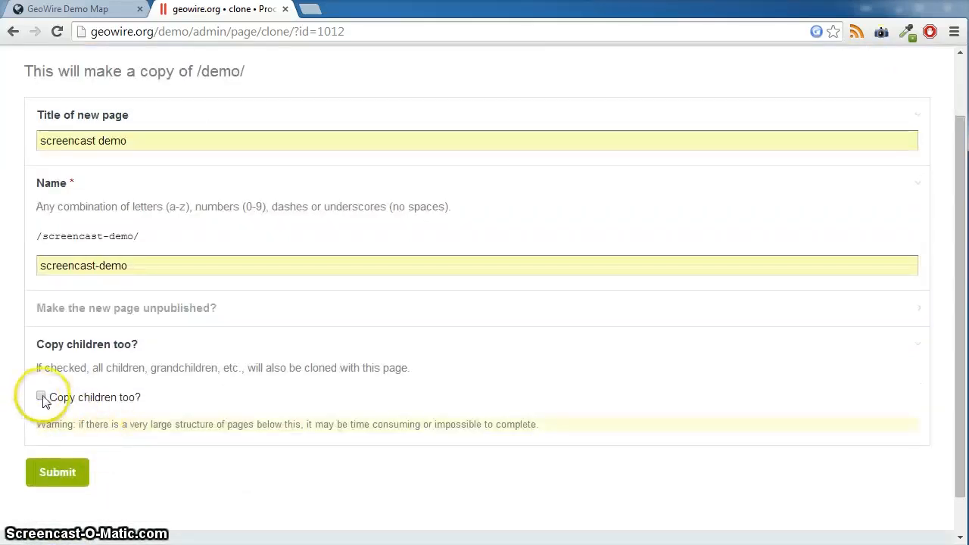
{"action": "left_click", "coordinate": [63, 475]}
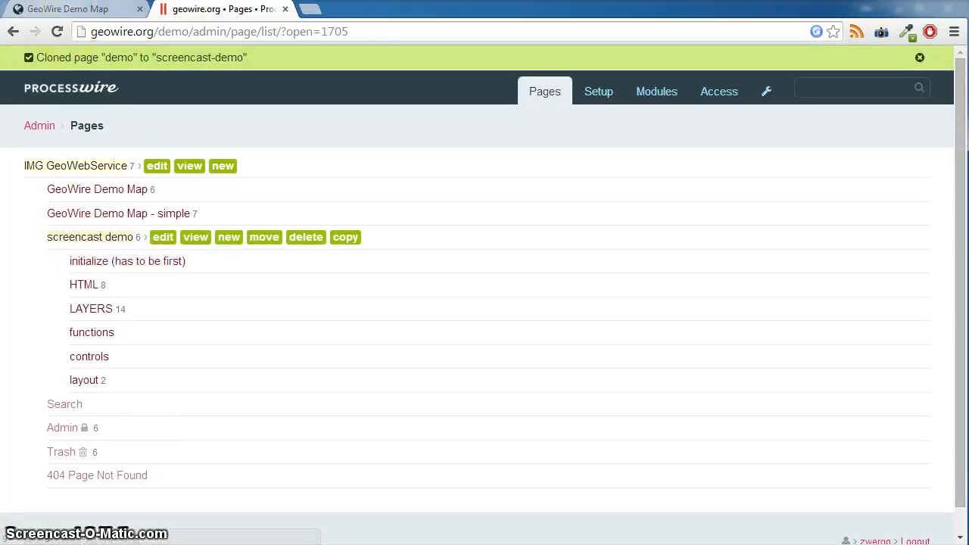
Load geowire.org/demo/screencast-demo in the browser tab that holds the demo map
{"action": "left_click", "coordinate": [106, 9]}
{"action": "left_click", "coordinate": [330, 32]}
{"action": "type", "text": "sc"}
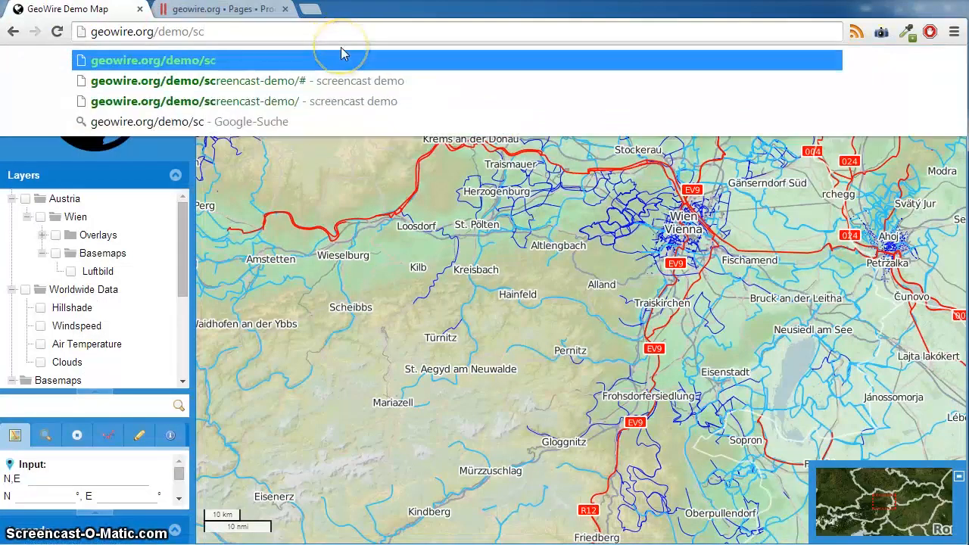
{"action": "type", "text": "reencast-demo"}
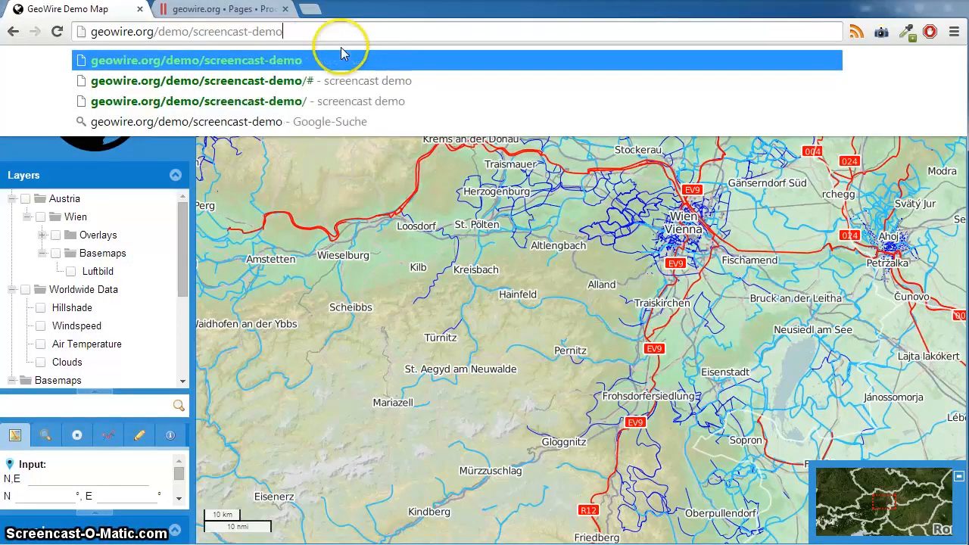
{"action": "key", "text": "Return"}
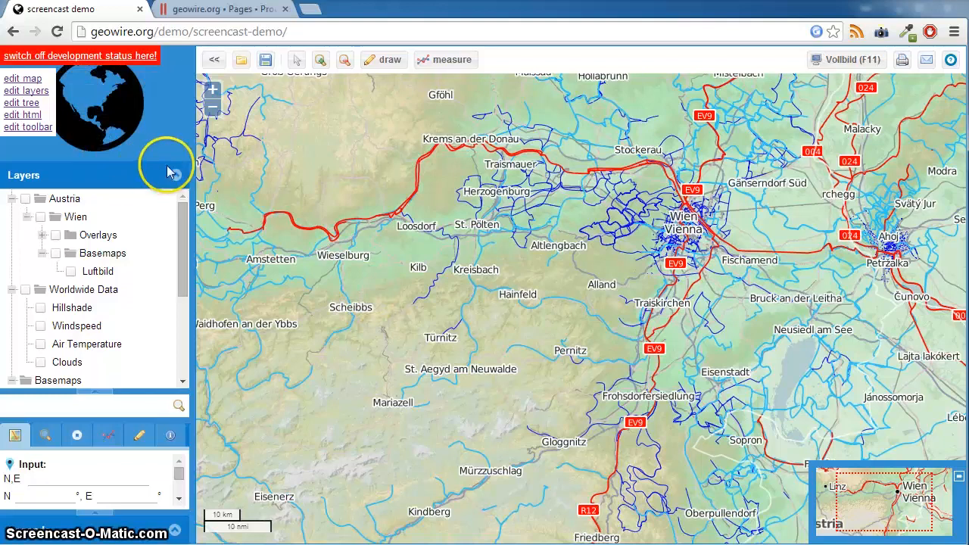
Review the map image, image height and development status in the map's settings, and close the dialog
{"action": "left_click", "coordinate": [22, 79]}
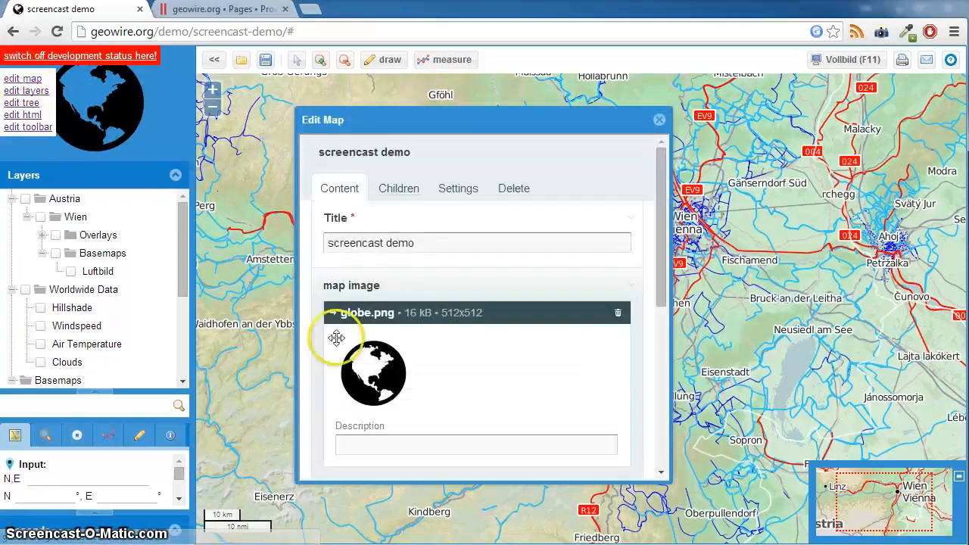
{"action": "scroll", "coordinate": [439, 311], "scroll_direction": "down", "scroll_amount": 2}
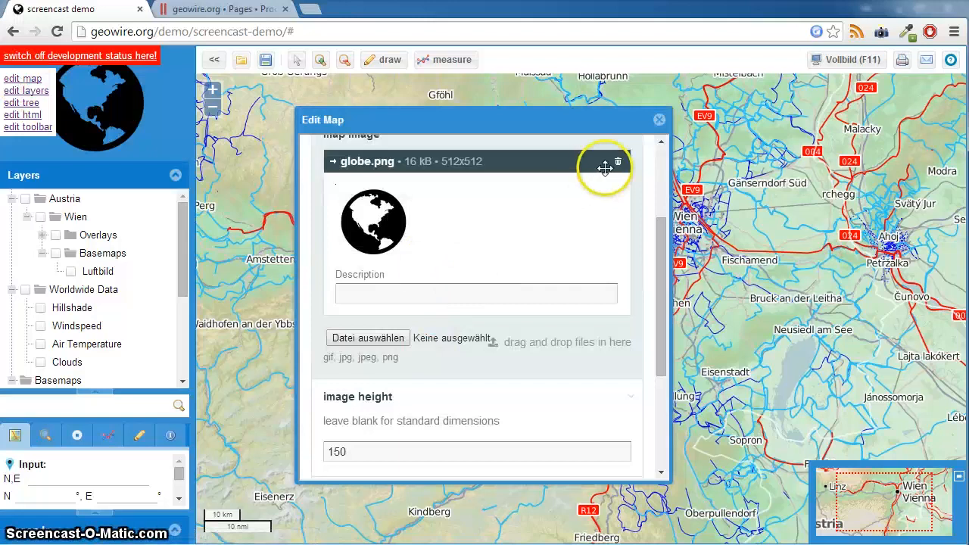
{"action": "scroll", "coordinate": [470, 275], "scroll_direction": "down", "scroll_amount": 2}
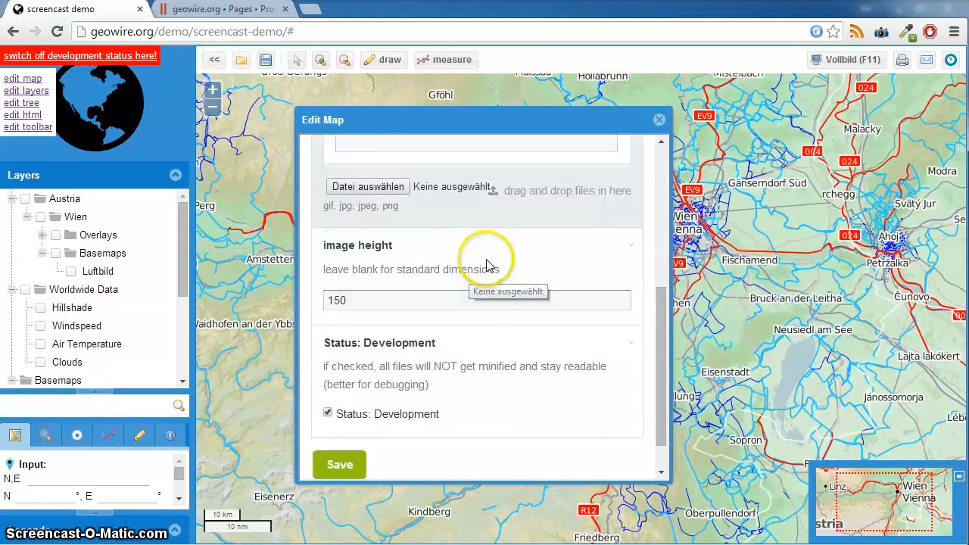
{"action": "scroll", "coordinate": [435, 402], "scroll_direction": "down", "scroll_amount": 1}
{"action": "left_click", "coordinate": [338, 421]}
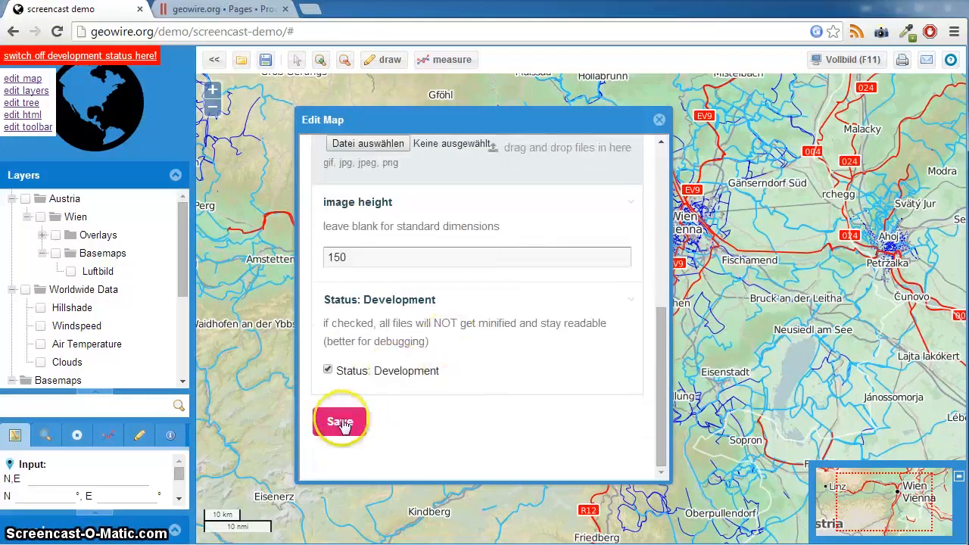
{"action": "left_click", "coordinate": [660, 121]}
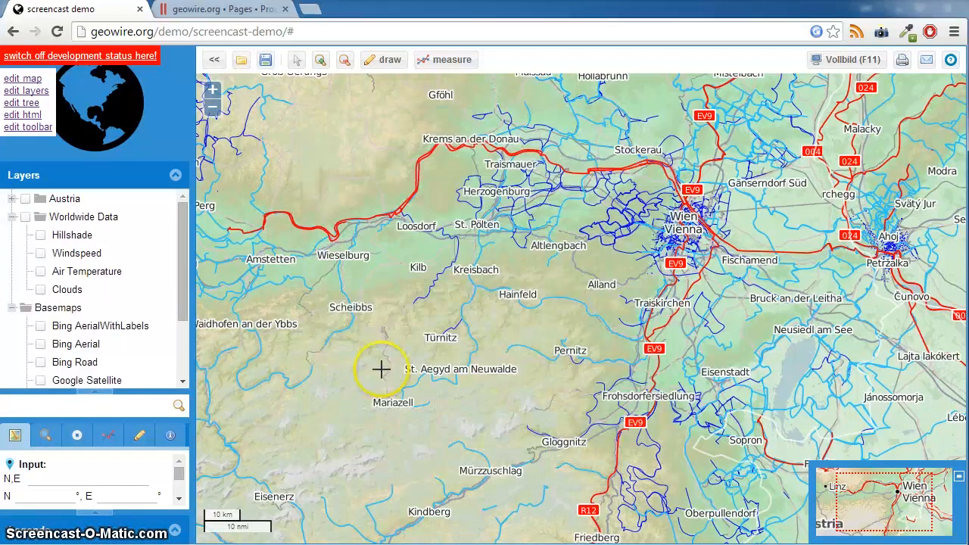
Open the layer tree's settings and collapse the Worldwide Data and Basemaps folders in the map's layer tree
{"action": "left_click", "coordinate": [13, 109]}
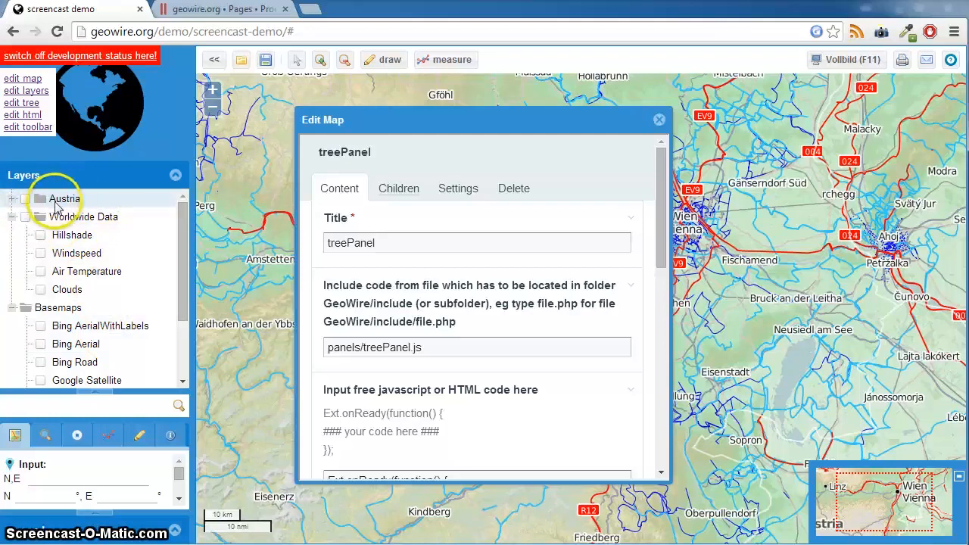
{"action": "left_click", "coordinate": [10, 218]}
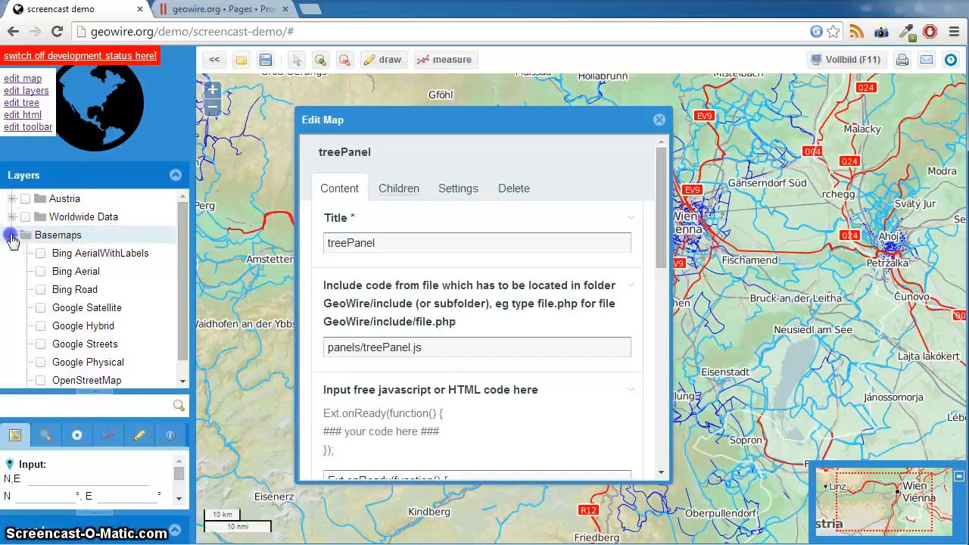
{"action": "left_click", "coordinate": [10, 237]}
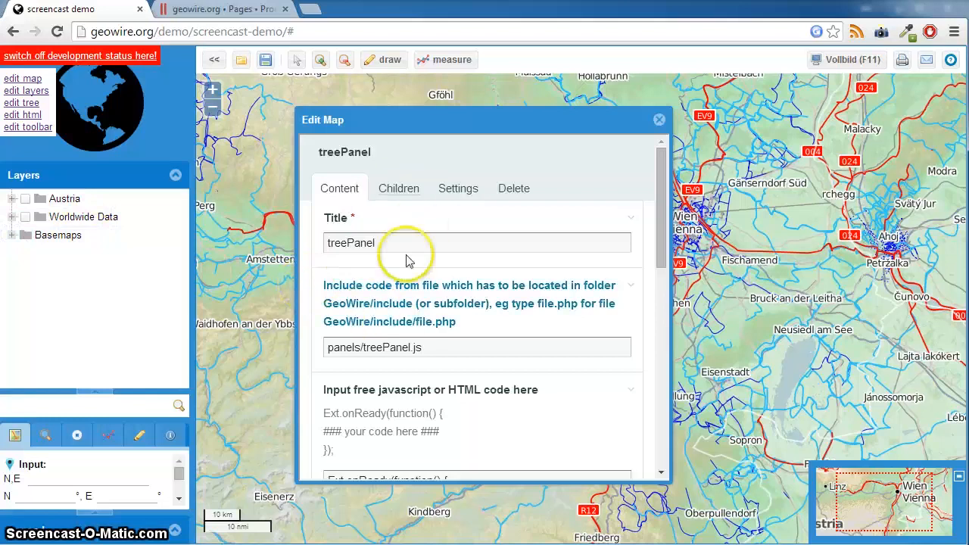
{"action": "left_click", "coordinate": [350, 242]}
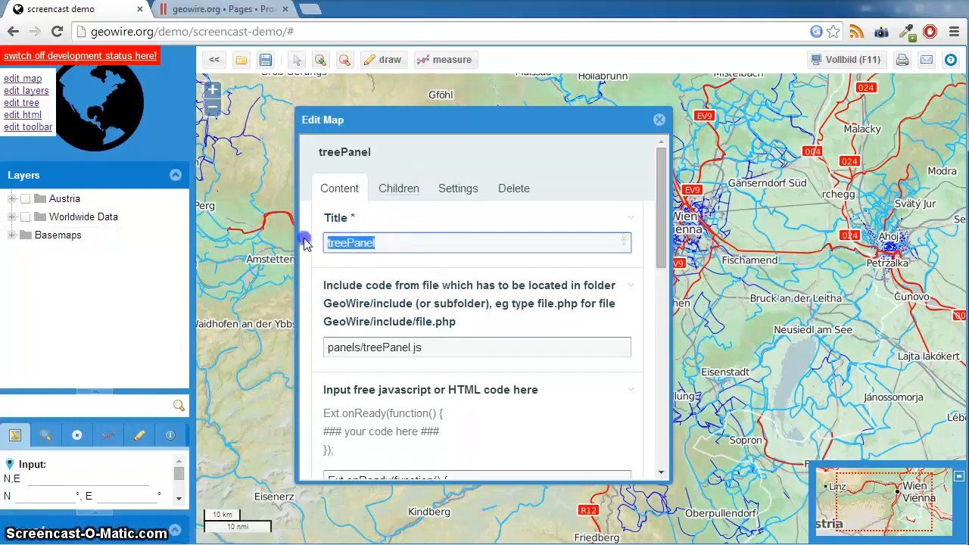
Move the Clouds subpage to the first position under Worldwide Data in the treePanel children
{"action": "left_click", "coordinate": [399, 189]}
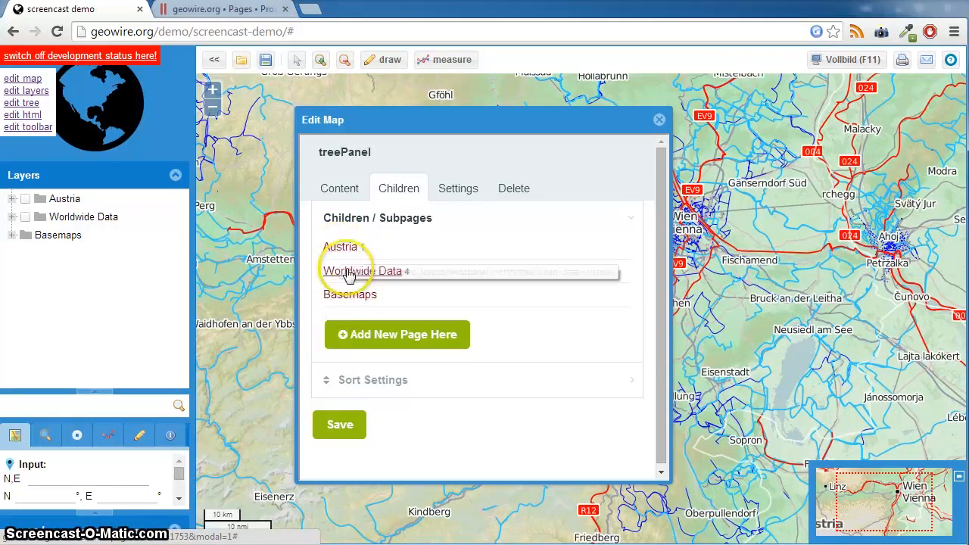
{"action": "left_click", "coordinate": [399, 277]}
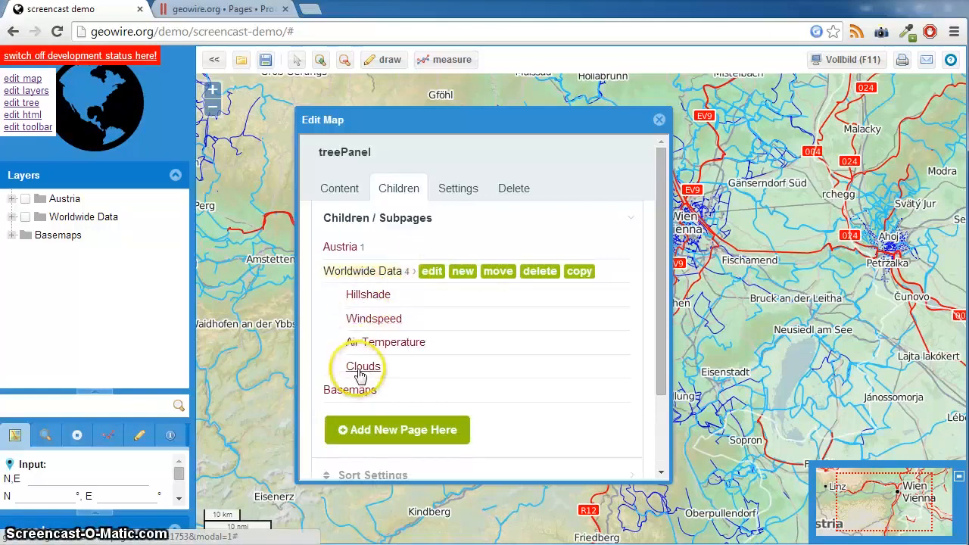
{"action": "left_click", "coordinate": [12, 217]}
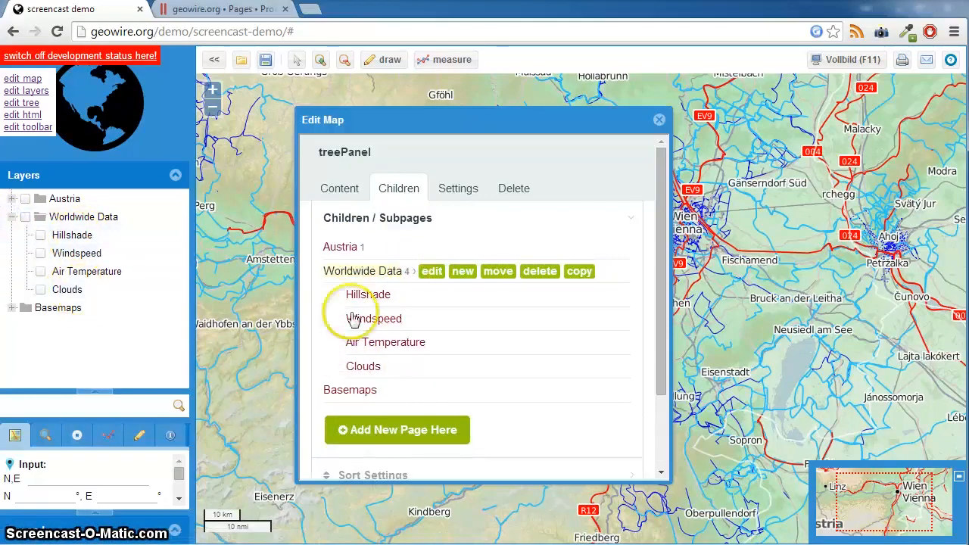
{"action": "left_click", "coordinate": [365, 369]}
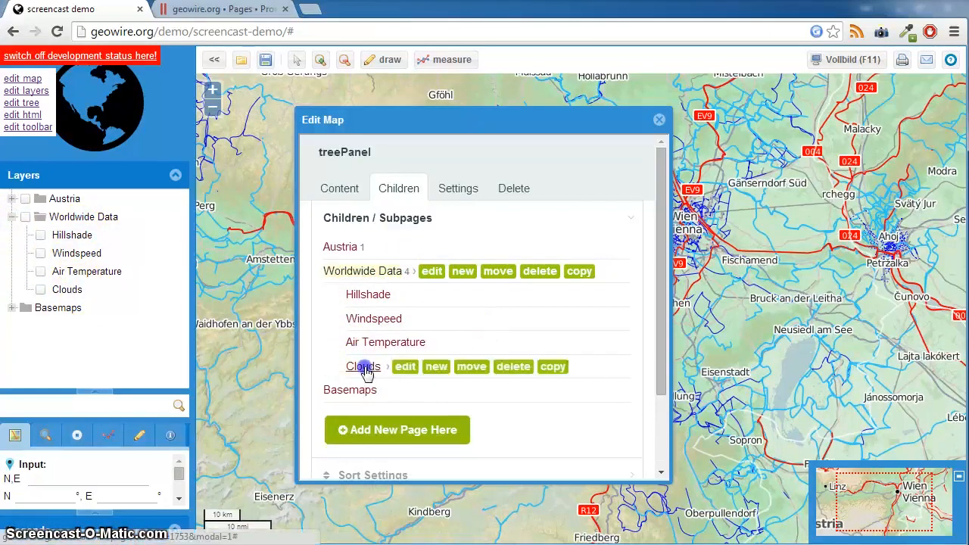
{"action": "left_click", "coordinate": [471, 366]}
{"action": "left_click_drag", "start_coordinate": [357, 366], "coordinate": [364, 284]}
Delete the Austria subpage from the tree, close the editor and reload the map
{"action": "left_click", "coordinate": [336, 248]}
{"action": "left_click", "coordinate": [418, 250]}
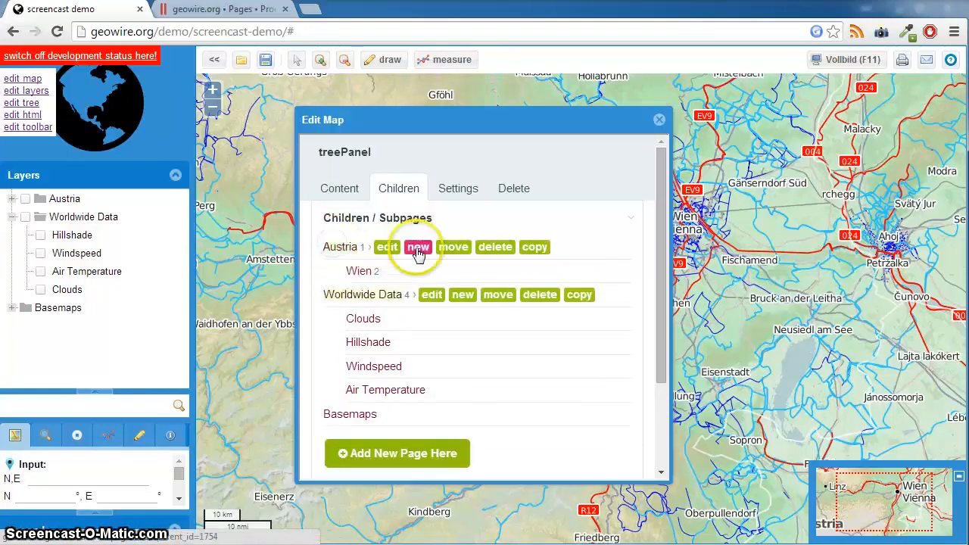
{"action": "left_click", "coordinate": [494, 253]}
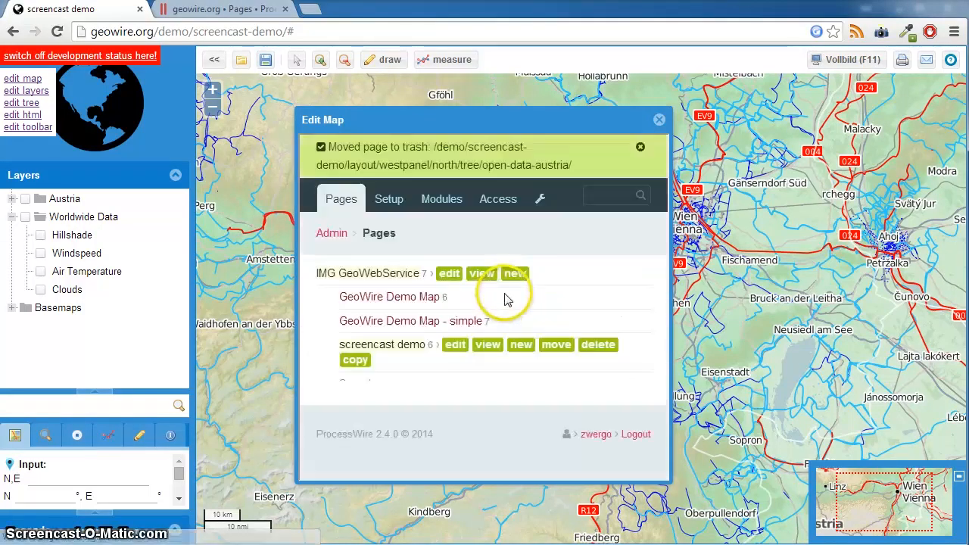
{"action": "left_click", "coordinate": [659, 120]}
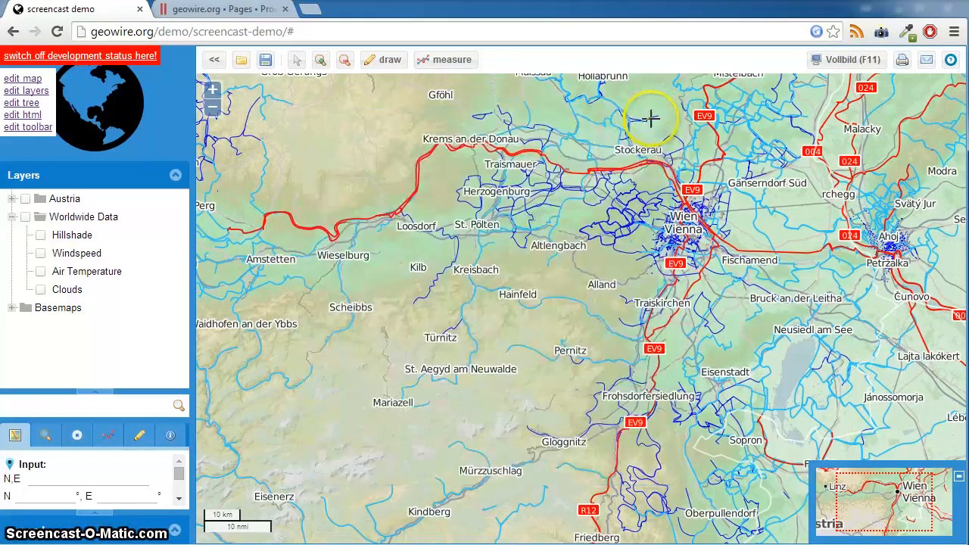
{"action": "left_click", "coordinate": [57, 31]}
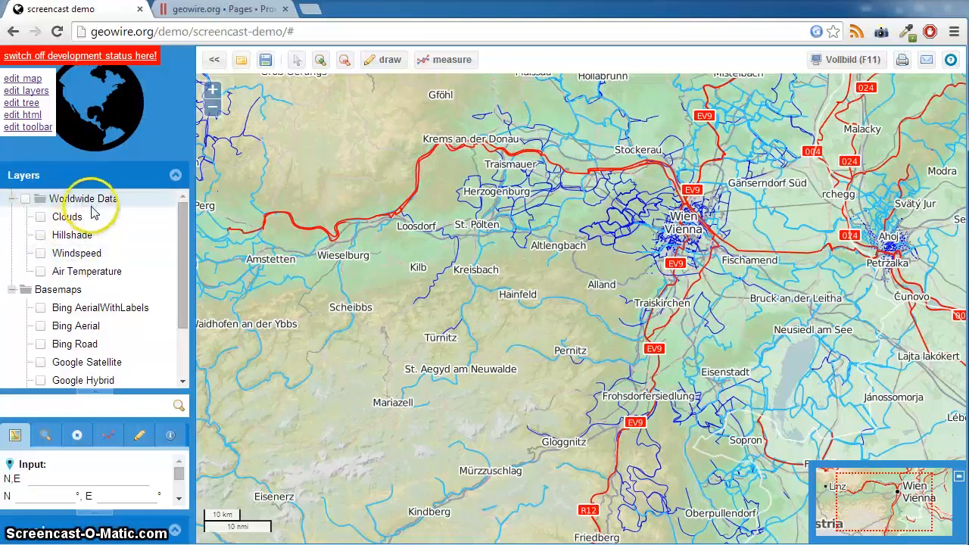
Open the Worldwide Data subpage of the layer tree's treePanel for editing
{"action": "left_click", "coordinate": [22, 106]}
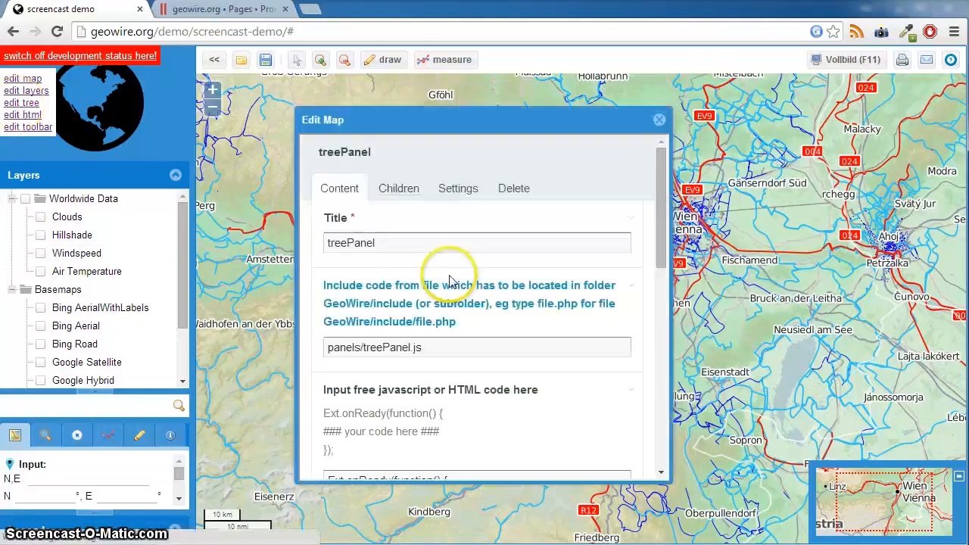
{"action": "left_click", "coordinate": [396, 188]}
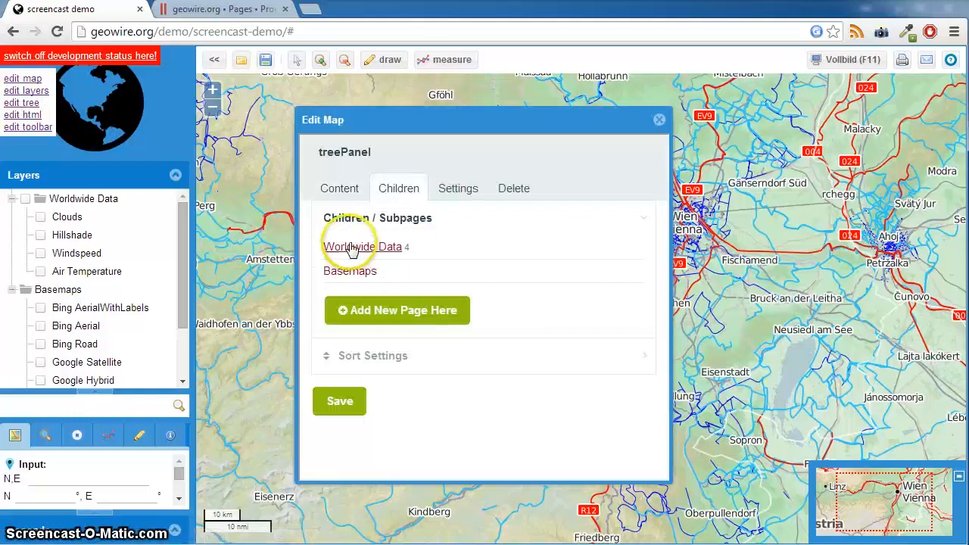
{"action": "left_click", "coordinate": [382, 247]}
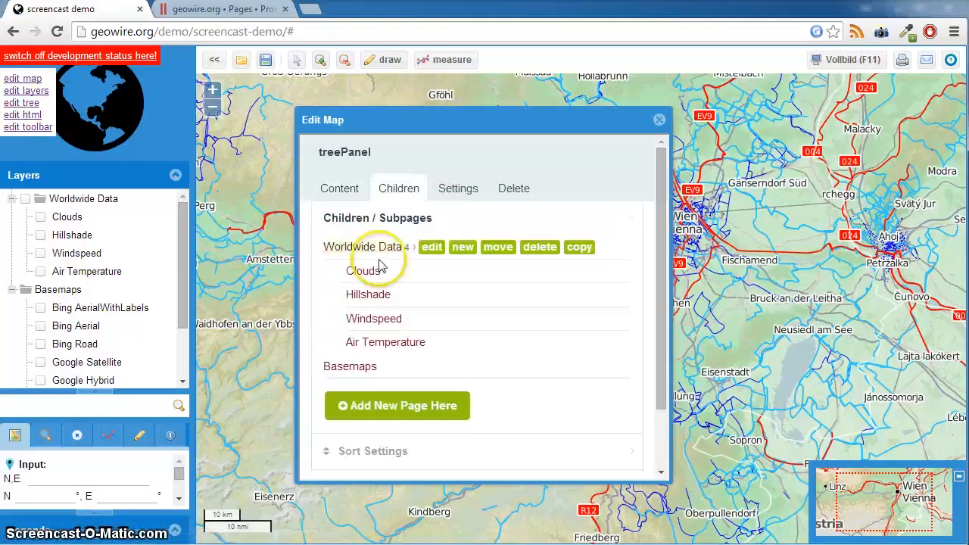
{"action": "left_click", "coordinate": [430, 246]}
Set expanded to false in the Worldwide Data node's code, save the page, close the editor and reload the map
{"action": "scroll", "coordinate": [505, 310], "scroll_direction": "down", "scroll_amount": 3}
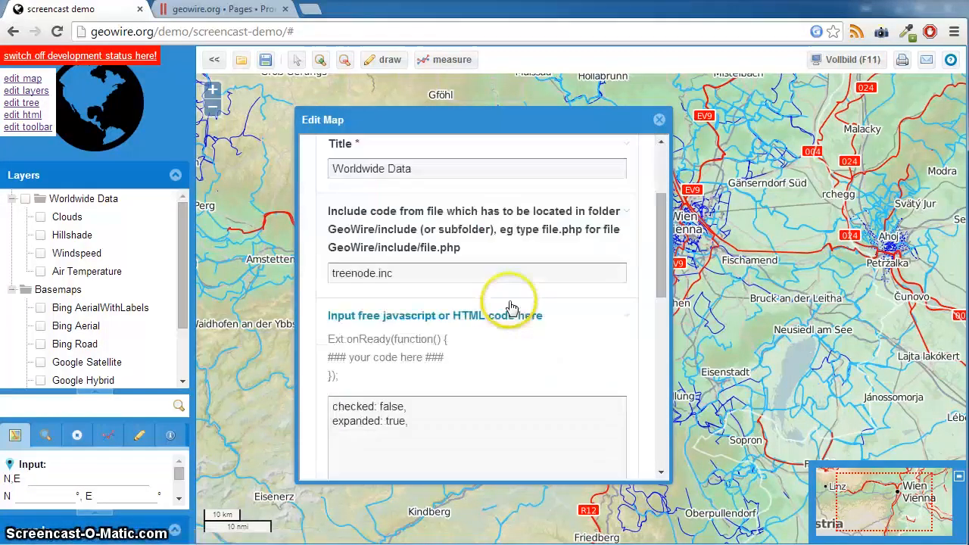
{"action": "double_click", "coordinate": [397, 346]}
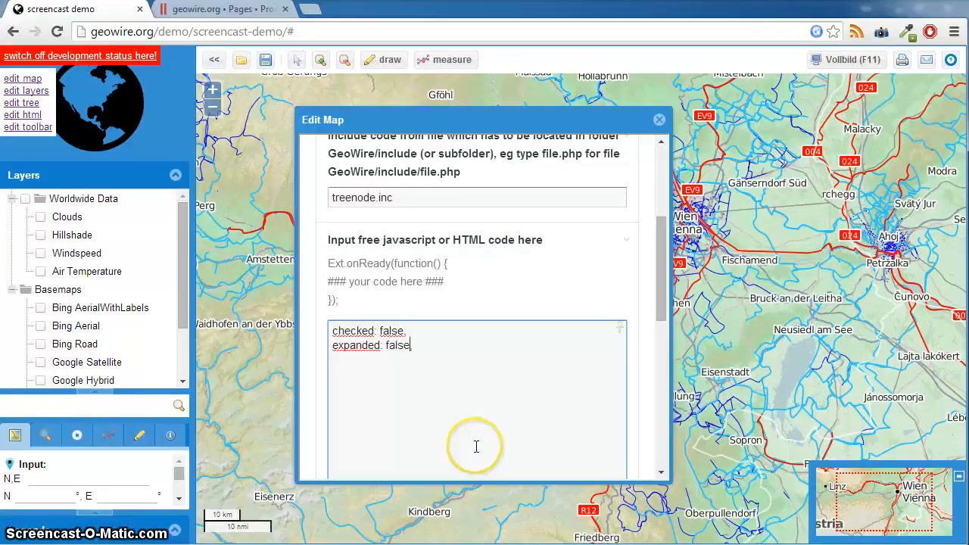
{"action": "left_click", "coordinate": [435, 344]}
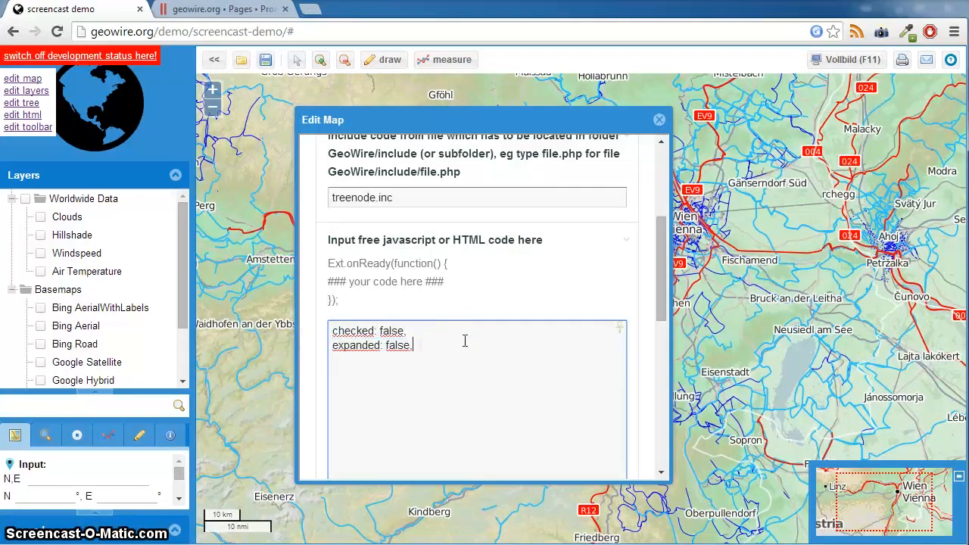
{"action": "double_click", "coordinate": [395, 345]}
{"action": "scroll", "coordinate": [475, 353], "scroll_direction": "down", "scroll_amount": 5}
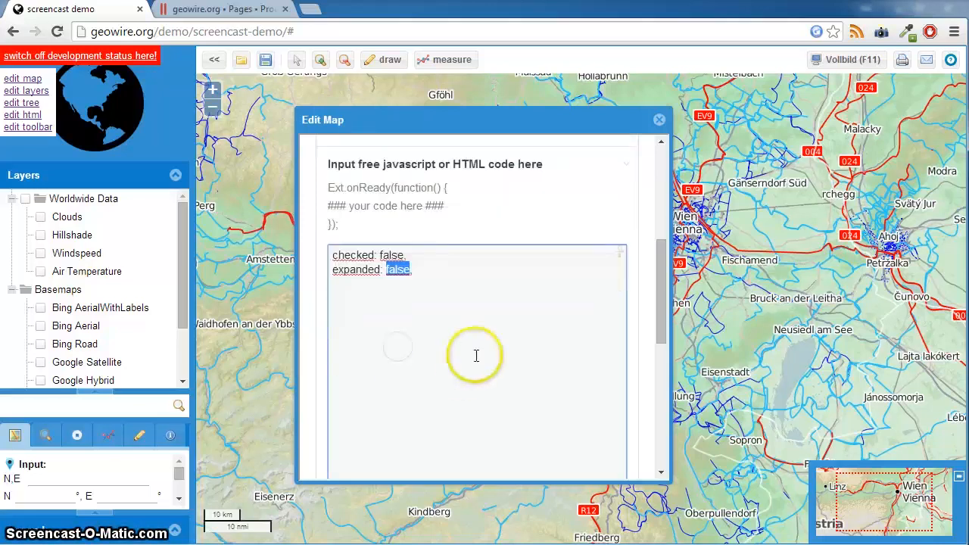
{"action": "left_click", "coordinate": [346, 367]}
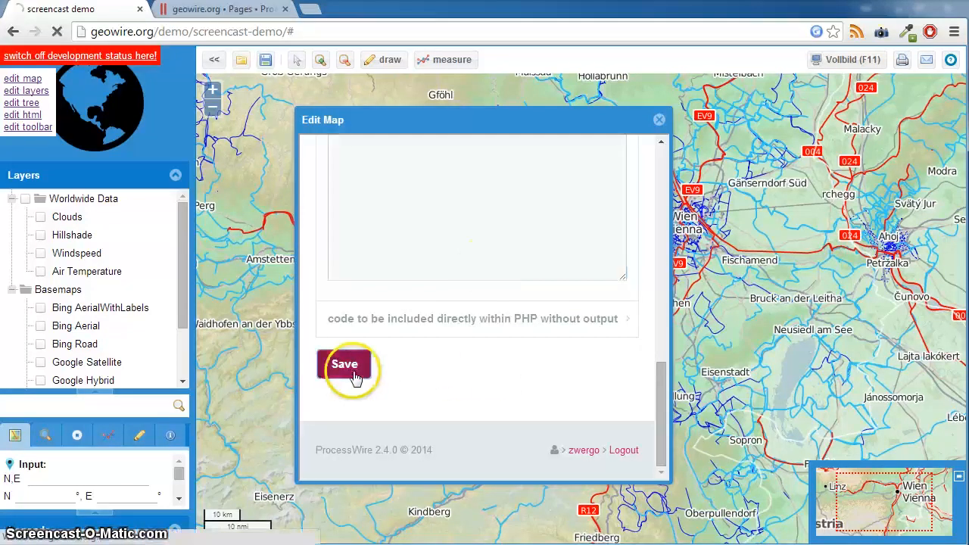
{"action": "left_click", "coordinate": [656, 119]}
{"action": "left_click", "coordinate": [56, 31]}
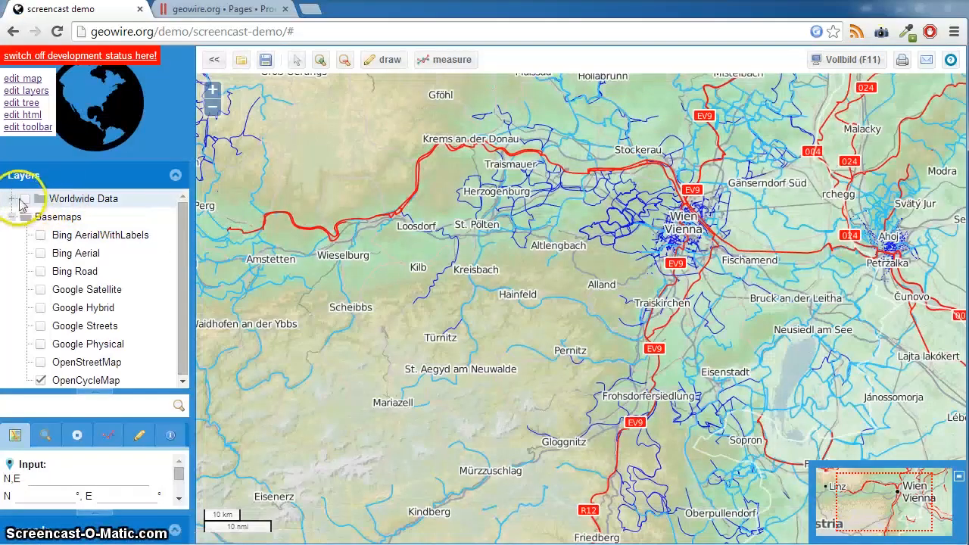
Test expanding and collapsing the Worldwide Data folder, the Basemaps folder and the whole Layers panel on the map
{"action": "left_click", "coordinate": [12, 200]}
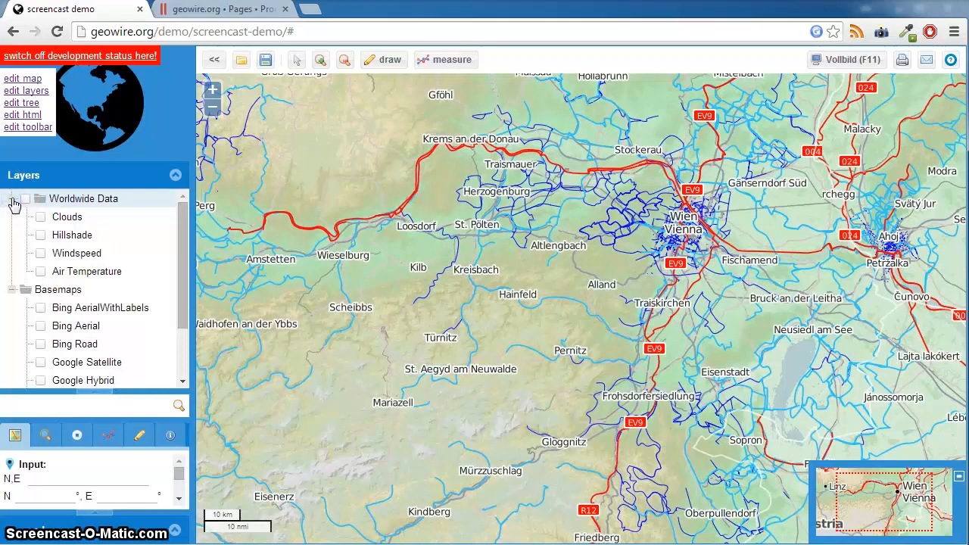
{"action": "left_click", "coordinate": [12, 200]}
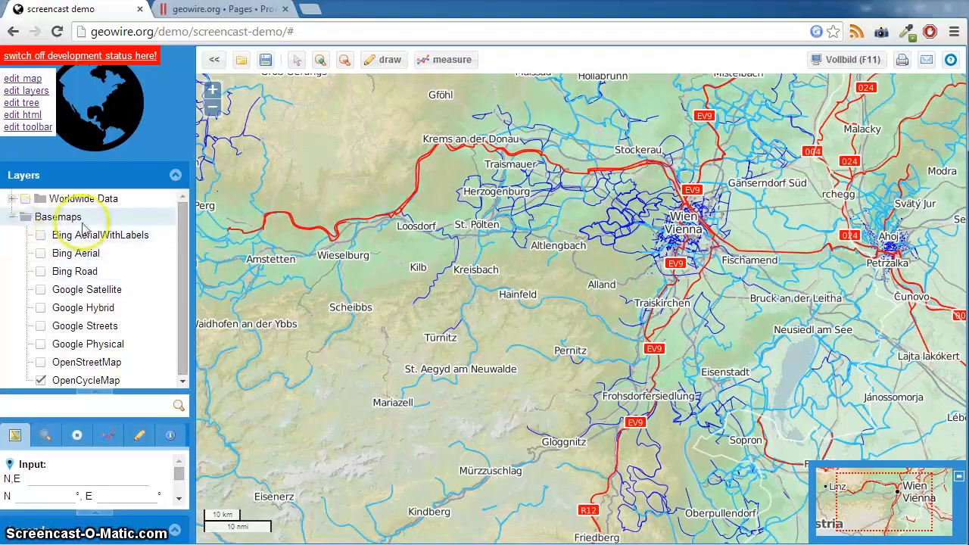
{"action": "left_click", "coordinate": [13, 217]}
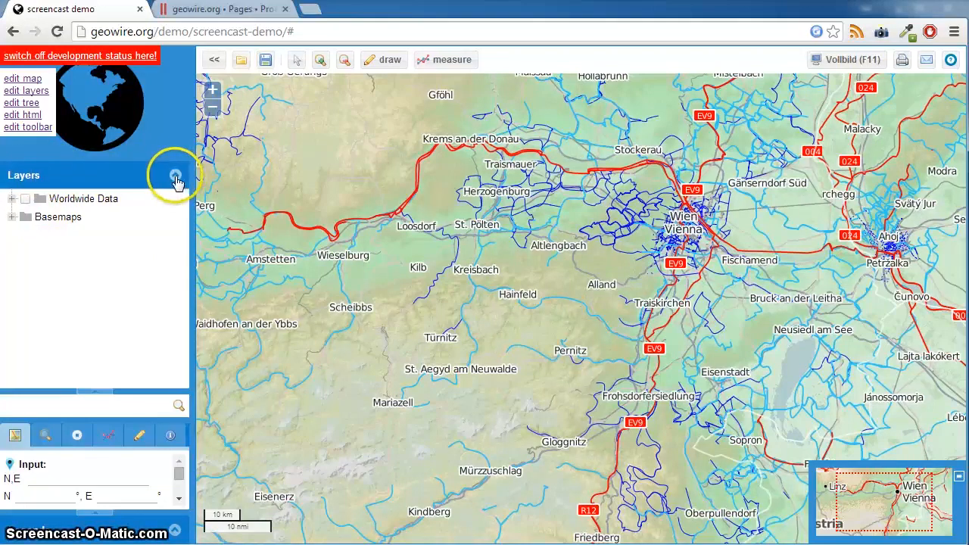
{"action": "left_click", "coordinate": [175, 176]}
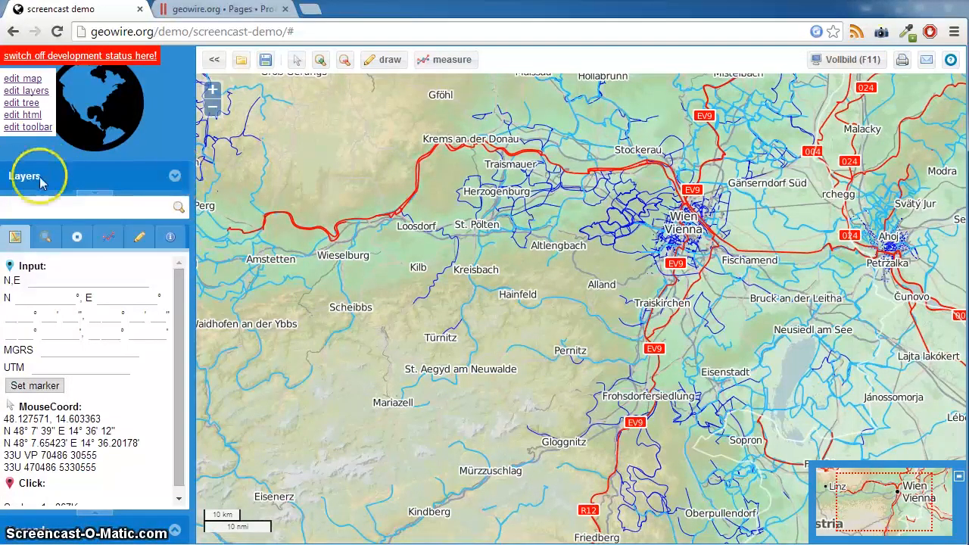
{"action": "left_click", "coordinate": [174, 176]}
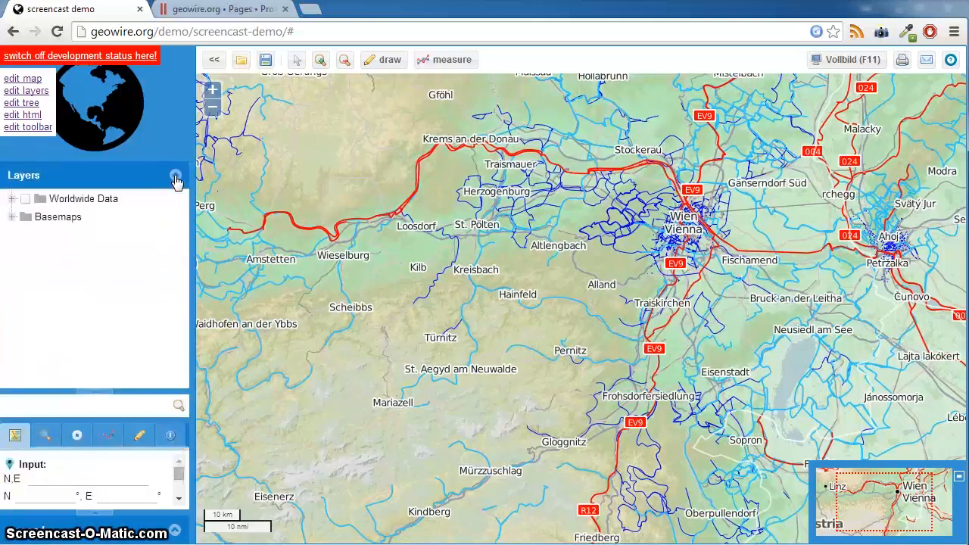
{"action": "left_click", "coordinate": [174, 177]}
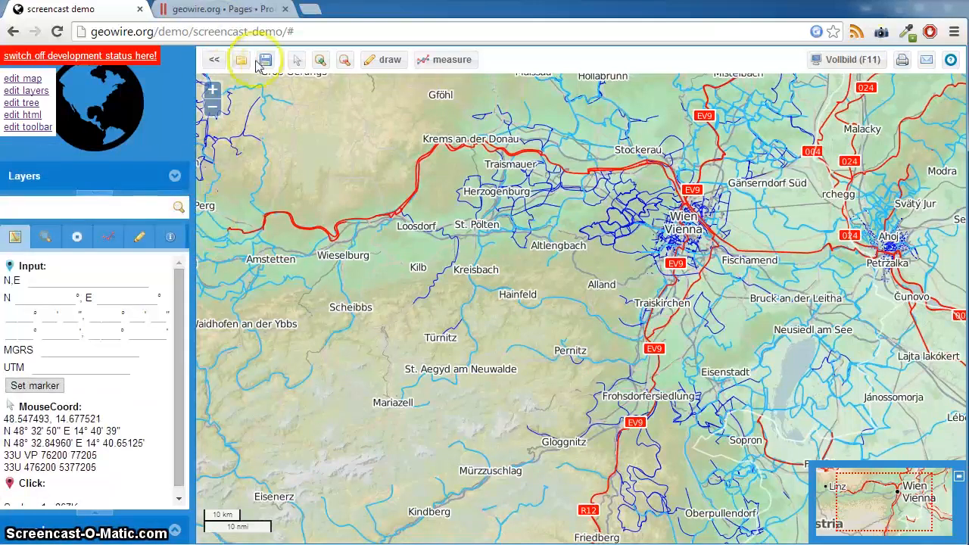
In the ProcessWire page list, copy the adjustments page of GeoWire Demo Map - simple as "adjustments (copy)" with the name adjustments-1
{"action": "left_click", "coordinate": [214, 10]}
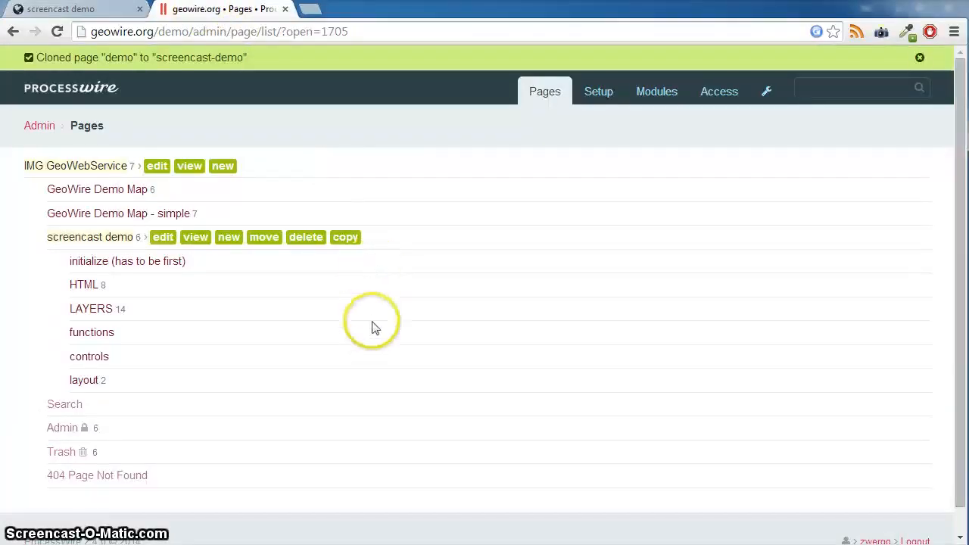
{"action": "left_click", "coordinate": [108, 214]}
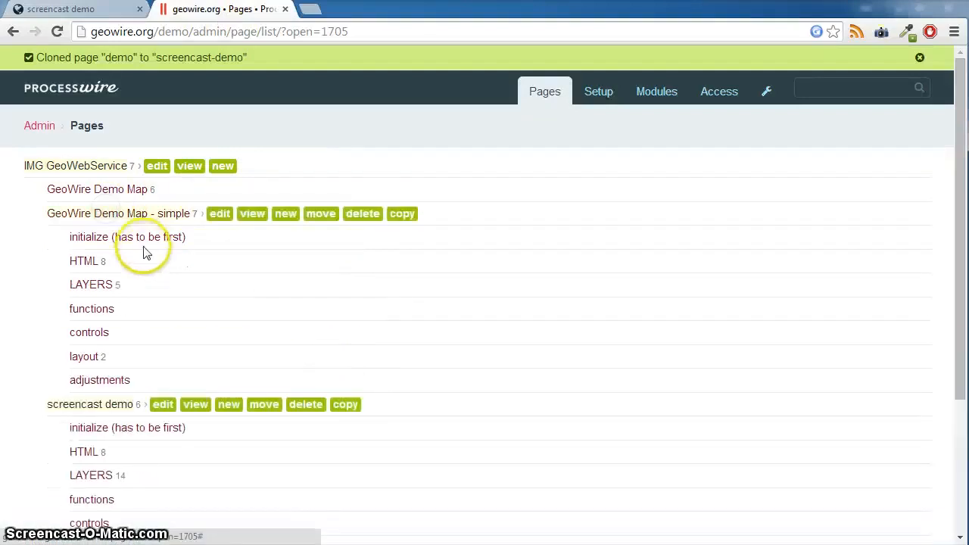
{"action": "left_click", "coordinate": [104, 380]}
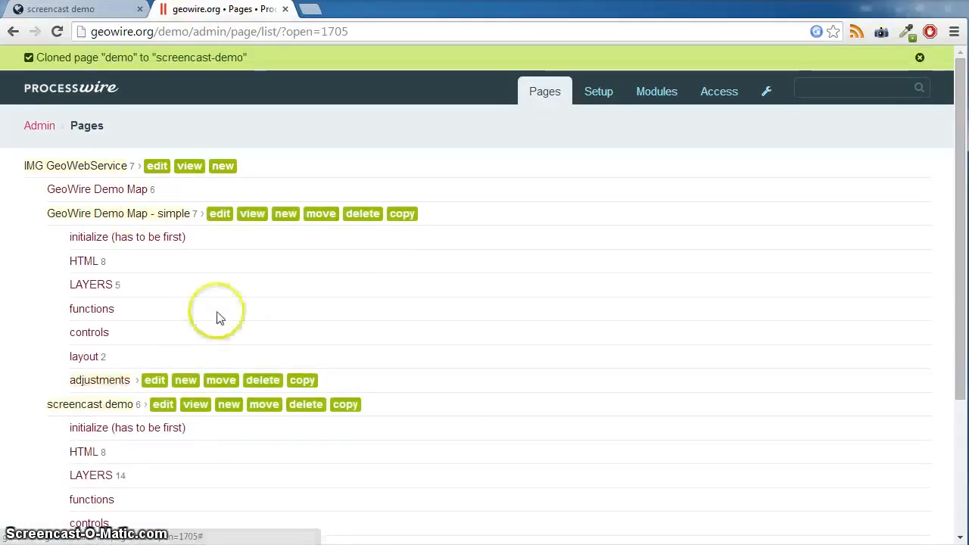
{"action": "scroll", "coordinate": [217, 317], "scroll_direction": "down", "scroll_amount": 3}
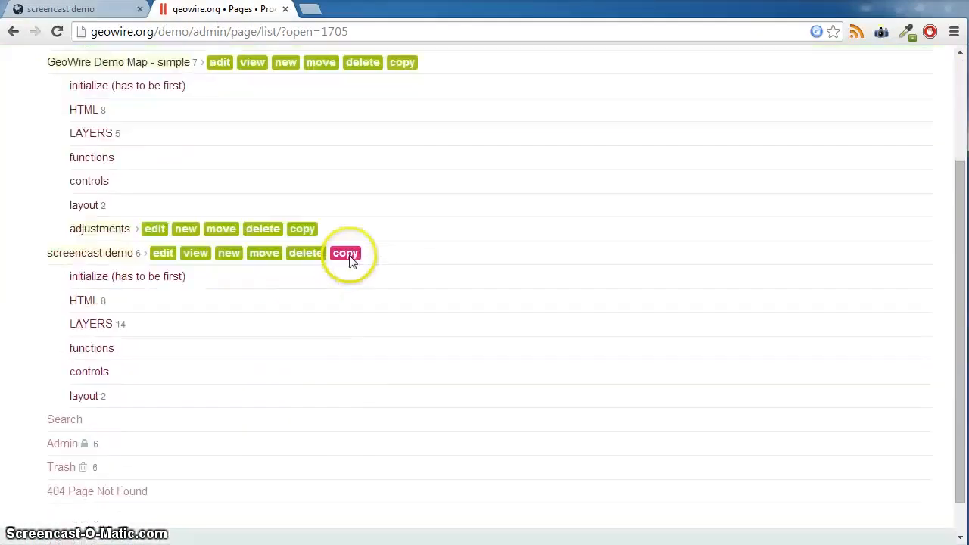
{"action": "left_click", "coordinate": [102, 233]}
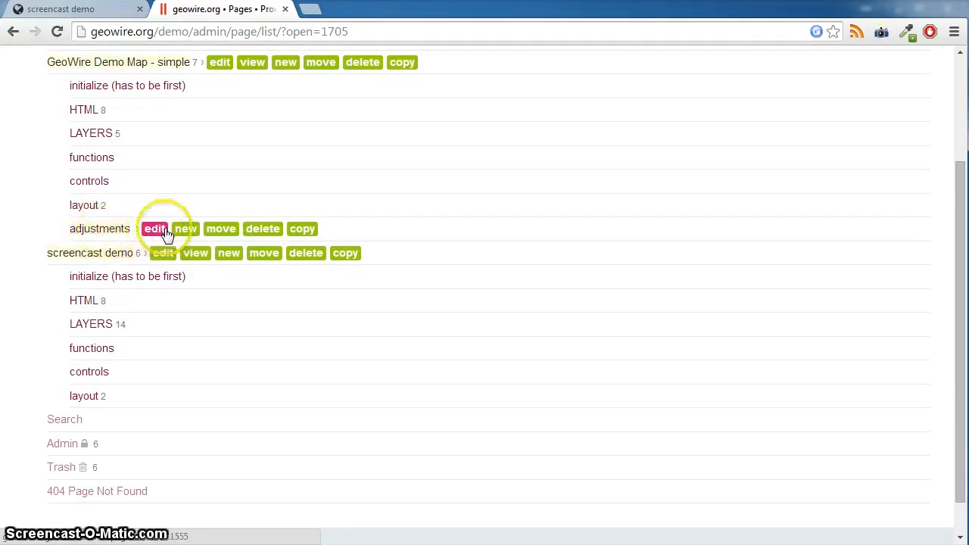
{"action": "left_click", "coordinate": [310, 234]}
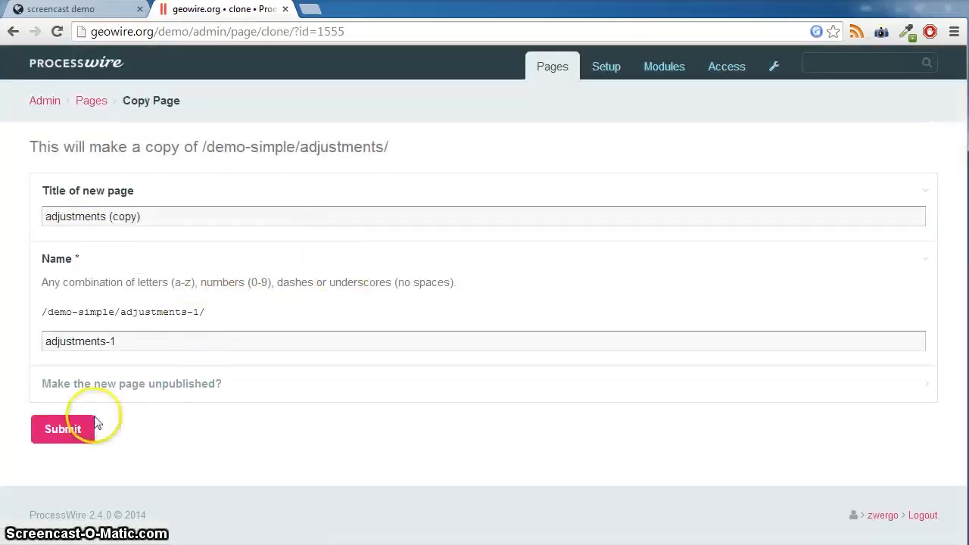
{"action": "left_click", "coordinate": [63, 445]}
Move the "adjustments (copy)" page under screencast demo, placing it after the layout page
{"action": "scroll", "coordinate": [288, 379], "scroll_direction": "down", "scroll_amount": 1}
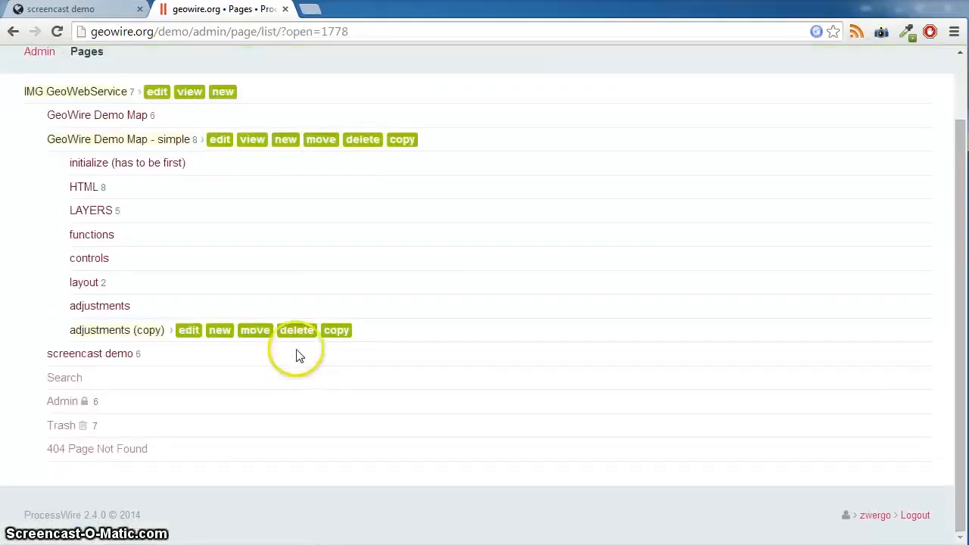
{"action": "left_click", "coordinate": [86, 356]}
{"action": "scroll", "coordinate": [152, 378], "scroll_direction": "down", "scroll_amount": 2}
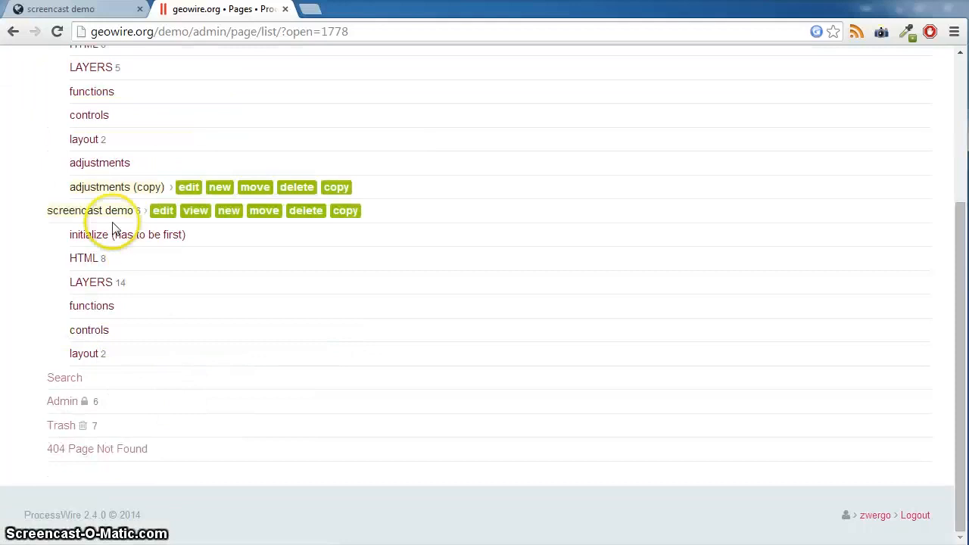
{"action": "left_click", "coordinate": [257, 189]}
{"action": "left_click_drag", "start_coordinate": [125, 189], "coordinate": [128, 362]}
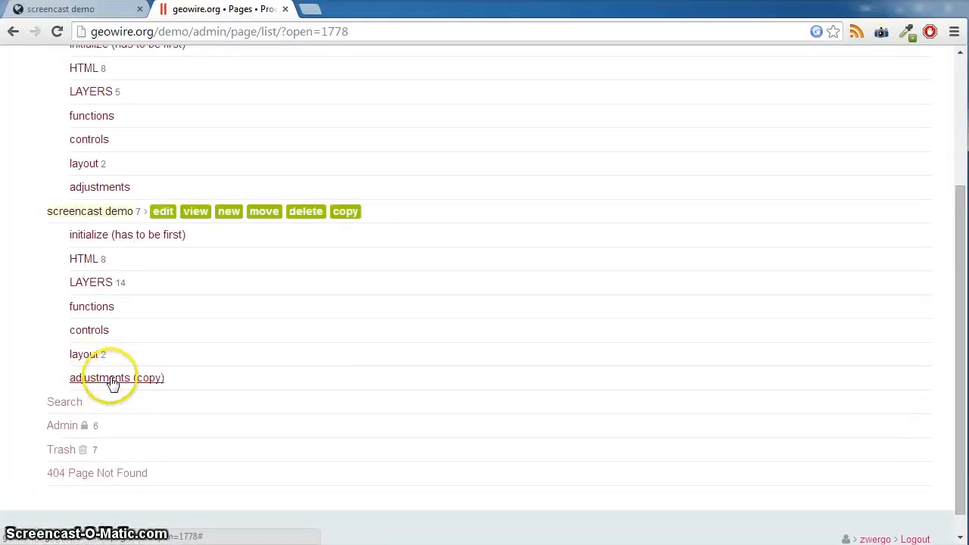
Change the treePanel statement in the "adjustments (copy)" page's code to treePanel.collapse(); and save the page
{"action": "left_click", "coordinate": [125, 384]}
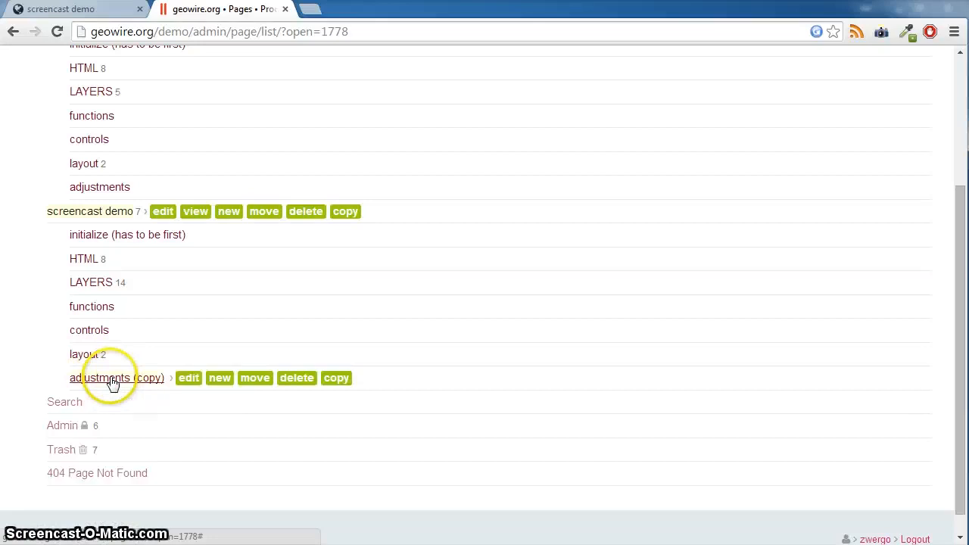
{"action": "left_click", "coordinate": [198, 378]}
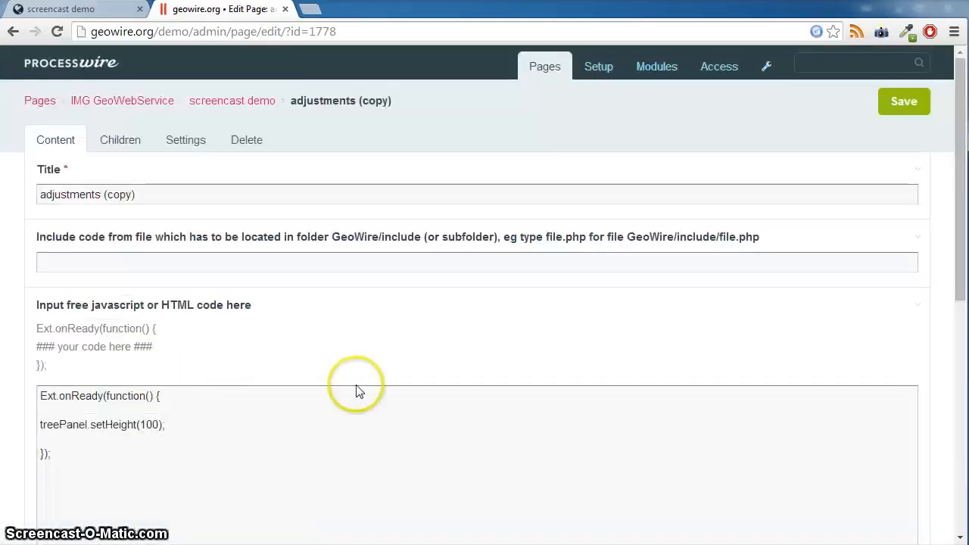
{"action": "scroll", "coordinate": [119, 320], "scroll_direction": "down", "scroll_amount": 2}
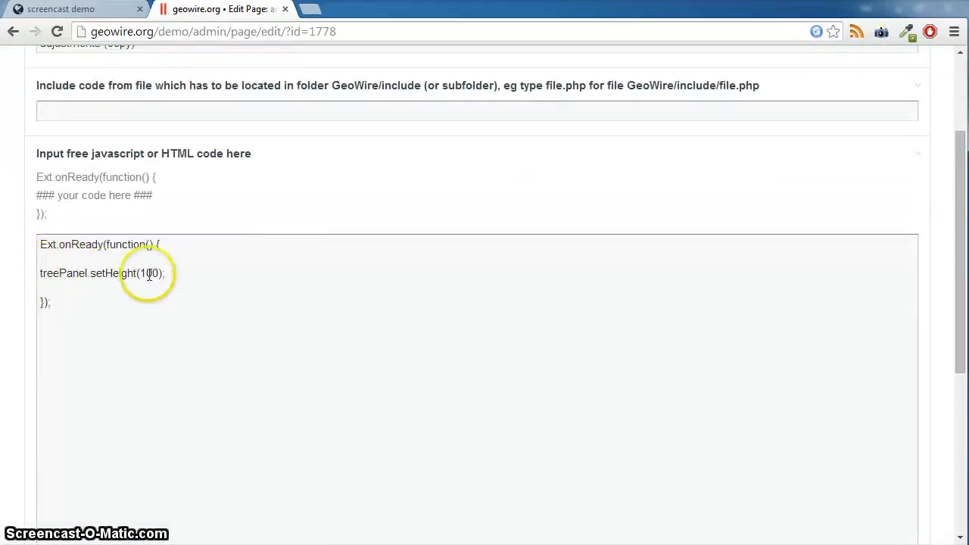
{"action": "left_click_drag", "start_coordinate": [184, 274], "coordinate": [89, 276]}
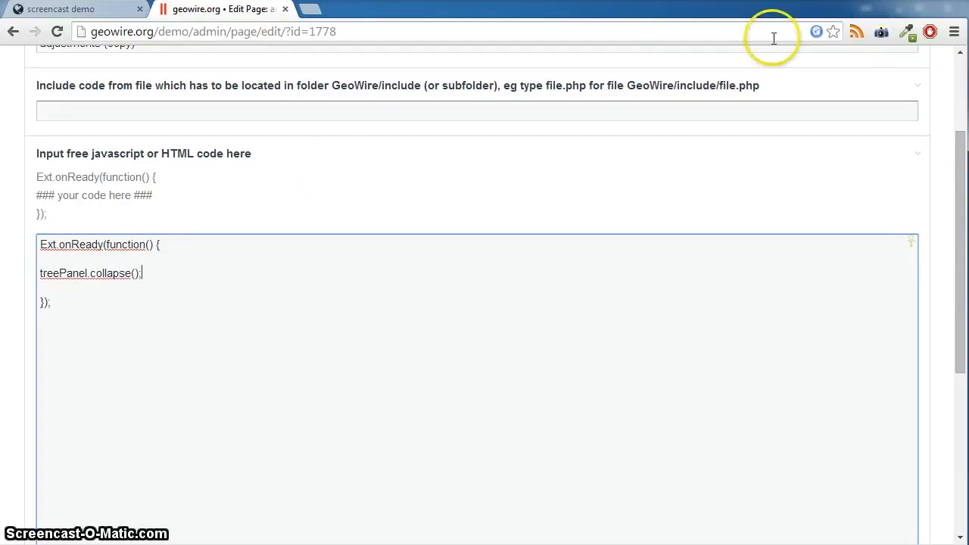
{"action": "scroll", "coordinate": [792, 232], "scroll_direction": "down", "scroll_amount": 5}
{"action": "left_click", "coordinate": [52, 429]}
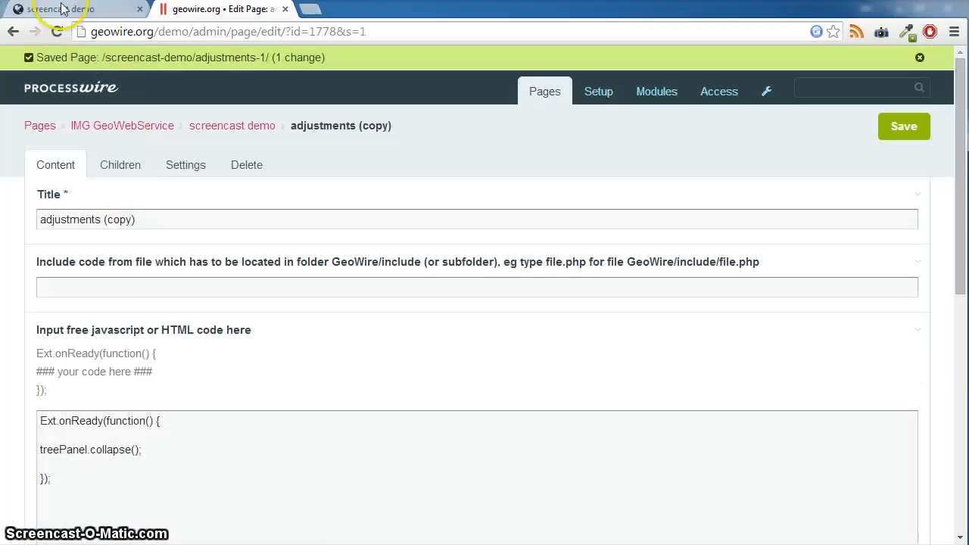
Switch to the screencast demo map, reload it and check the Layers panel's collapsed start state by expanding and collapsing it
{"action": "left_click", "coordinate": [63, 10]}
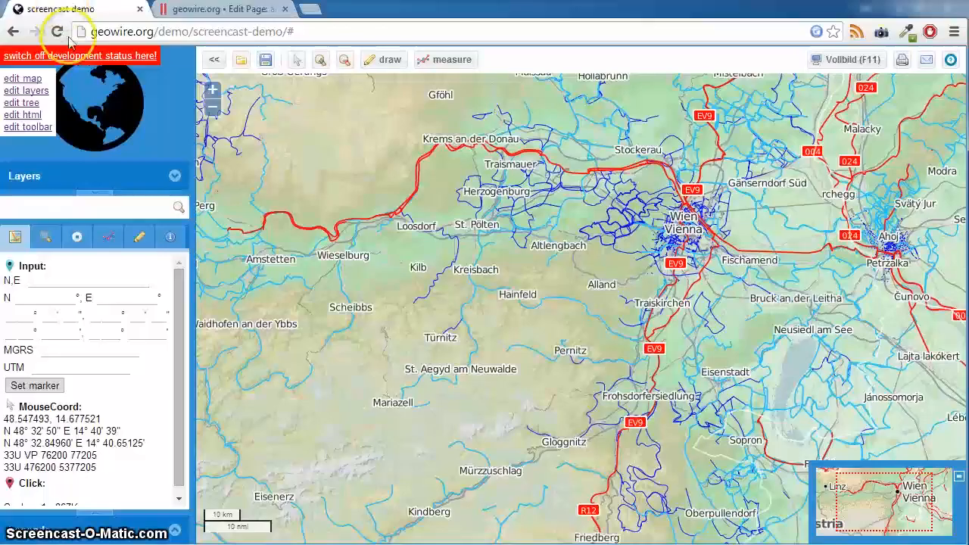
{"action": "left_click", "coordinate": [402, 228]}
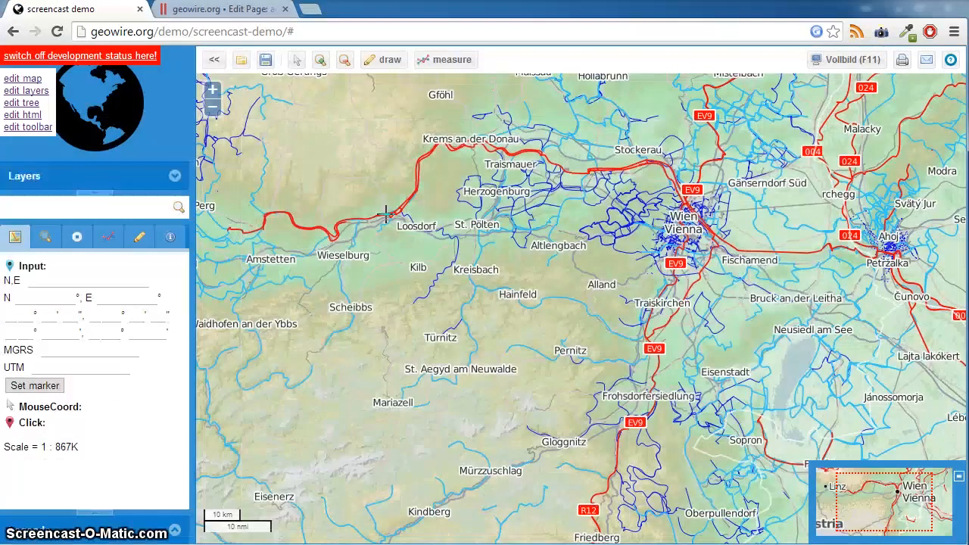
{"action": "left_click", "coordinate": [175, 176]}
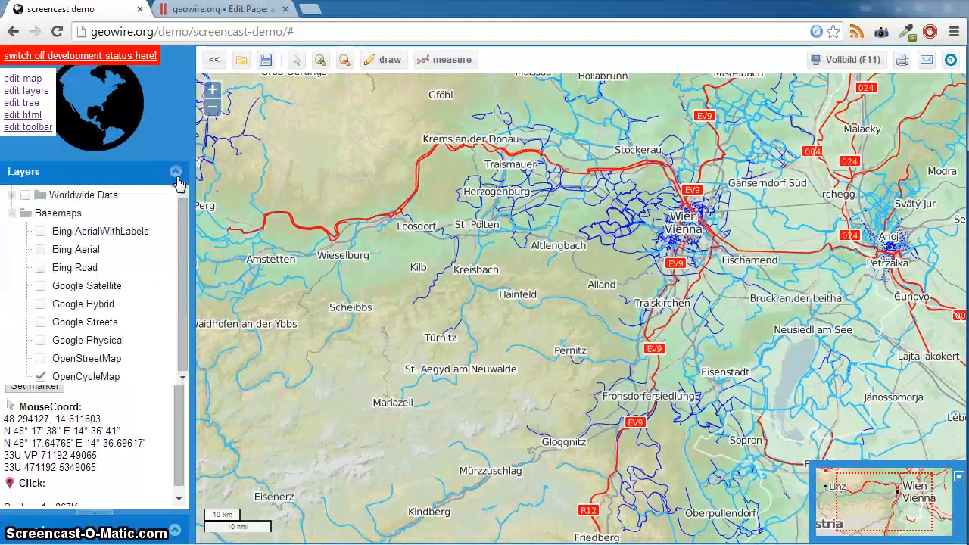
{"action": "left_click", "coordinate": [176, 179]}
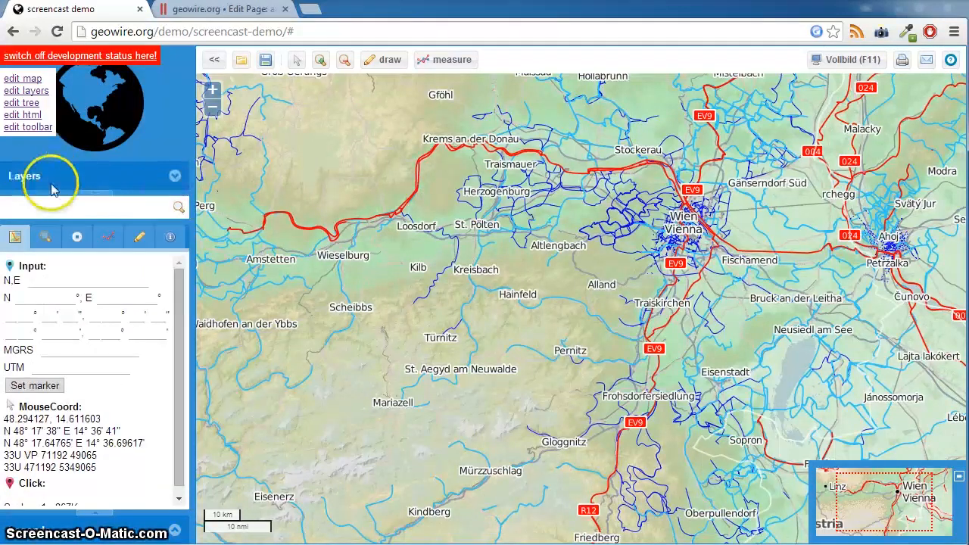
{"action": "left_click", "coordinate": [57, 33]}
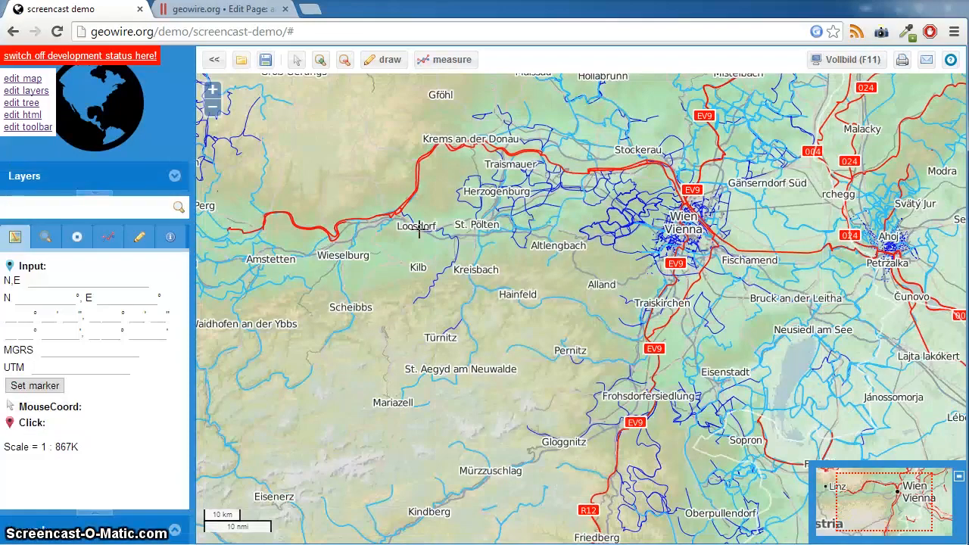
Open geowire.org in a new browser tab and follow the docs link in its ExtJS4 section
{"action": "left_click", "coordinate": [217, 17]}
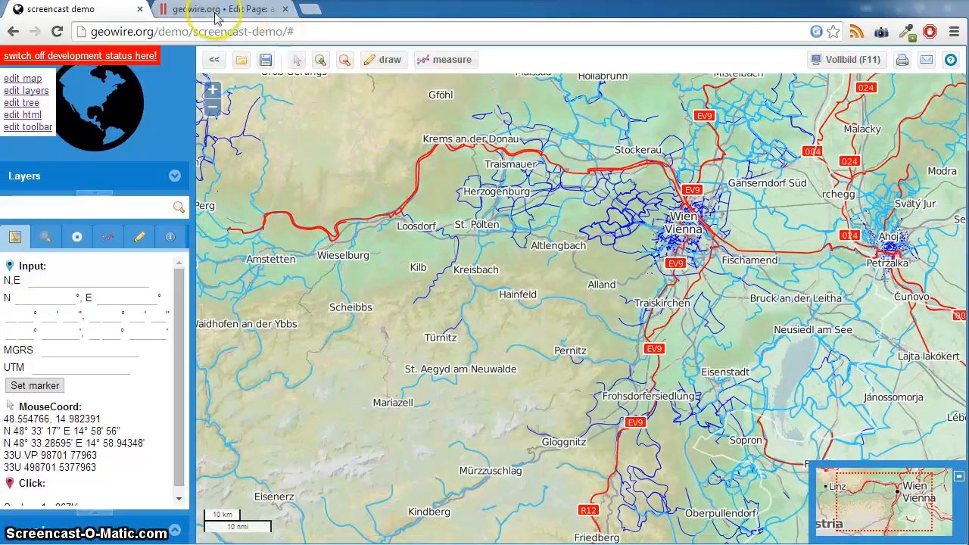
{"action": "left_click", "coordinate": [310, 10]}
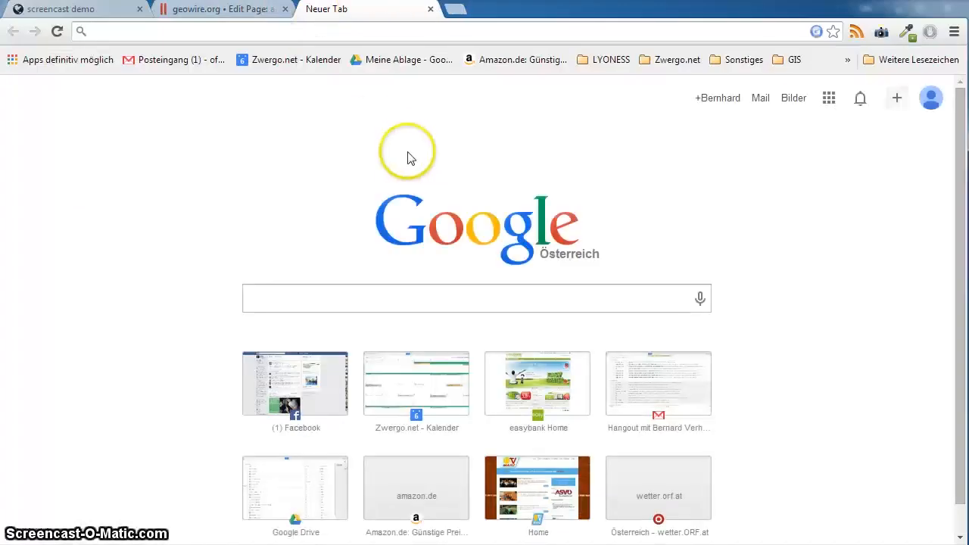
{"action": "type", "text": "geowire.org"}
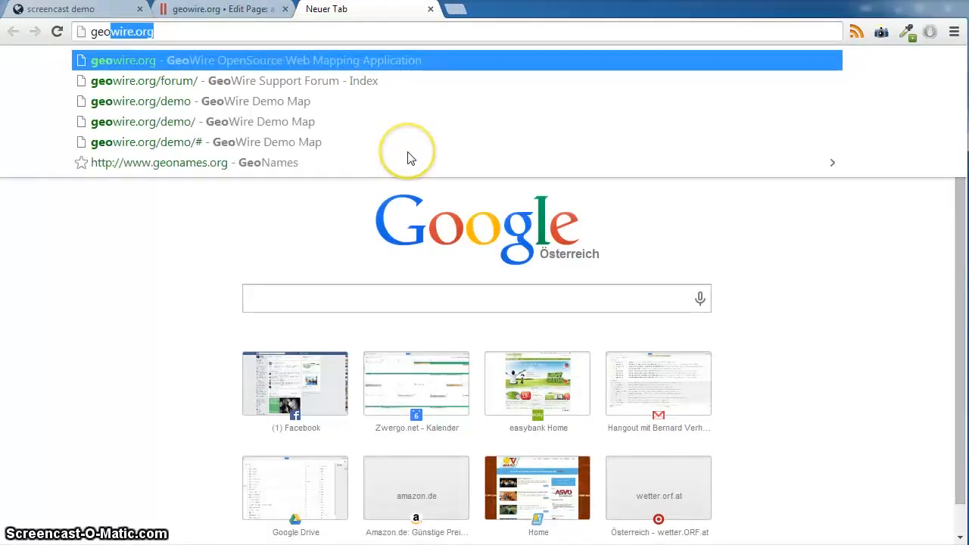
{"action": "key", "text": "Return"}
{"action": "scroll", "coordinate": [434, 218], "scroll_direction": "down", "scroll_amount": 4}
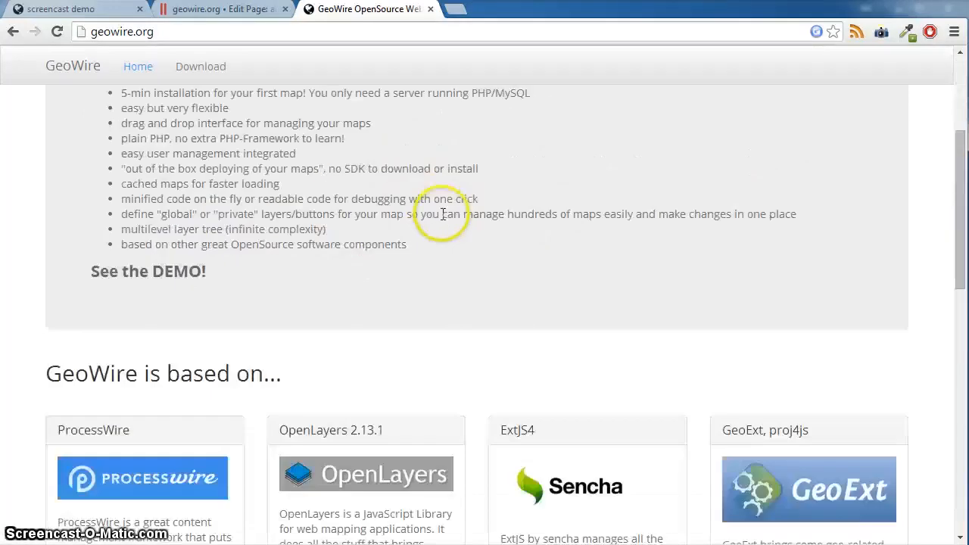
{"action": "scroll", "coordinate": [530, 219], "scroll_direction": "down", "scroll_amount": 2}
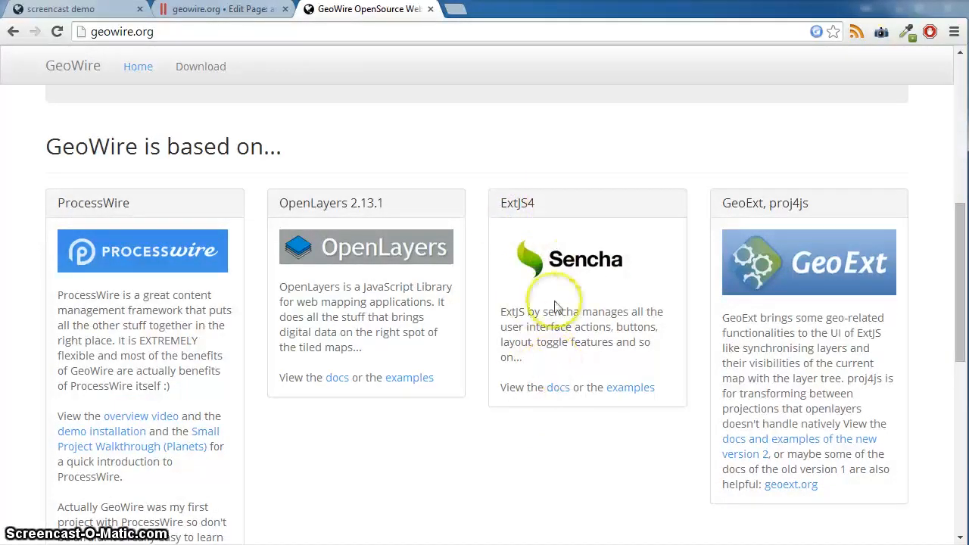
{"action": "left_click", "coordinate": [504, 202]}
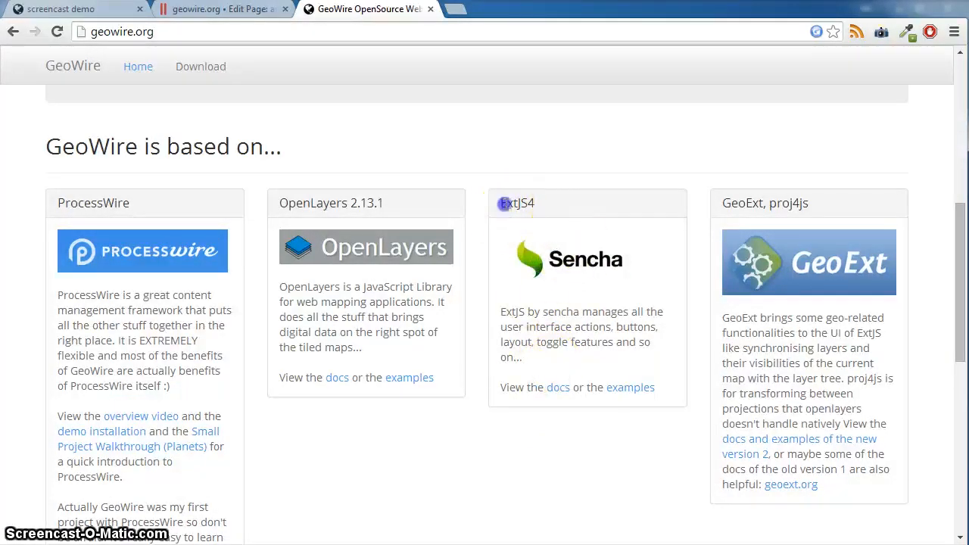
{"action": "left_click", "coordinate": [558, 387]}
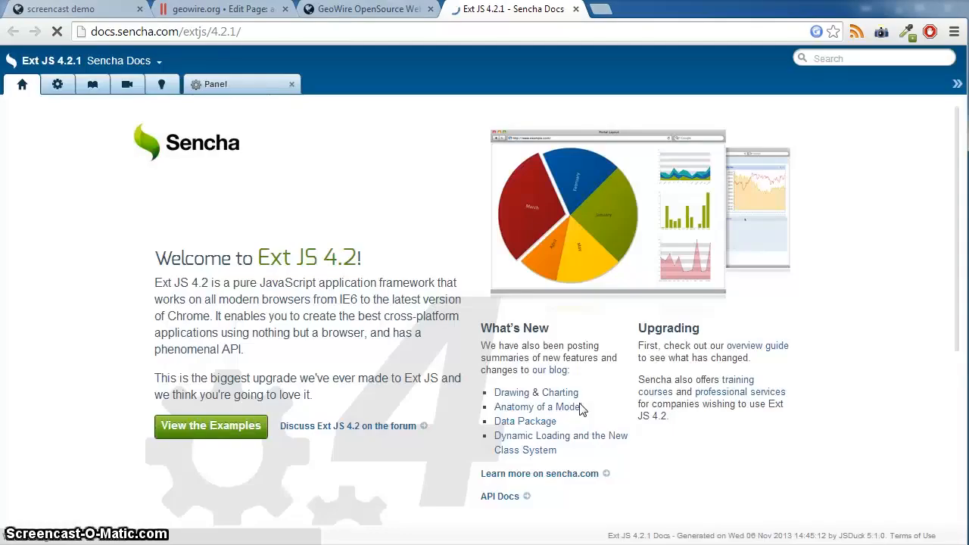
Open the Ext.panel.Panel class in the Ext JS docs and search the documentation for "panel"
{"action": "left_click", "coordinate": [218, 86]}
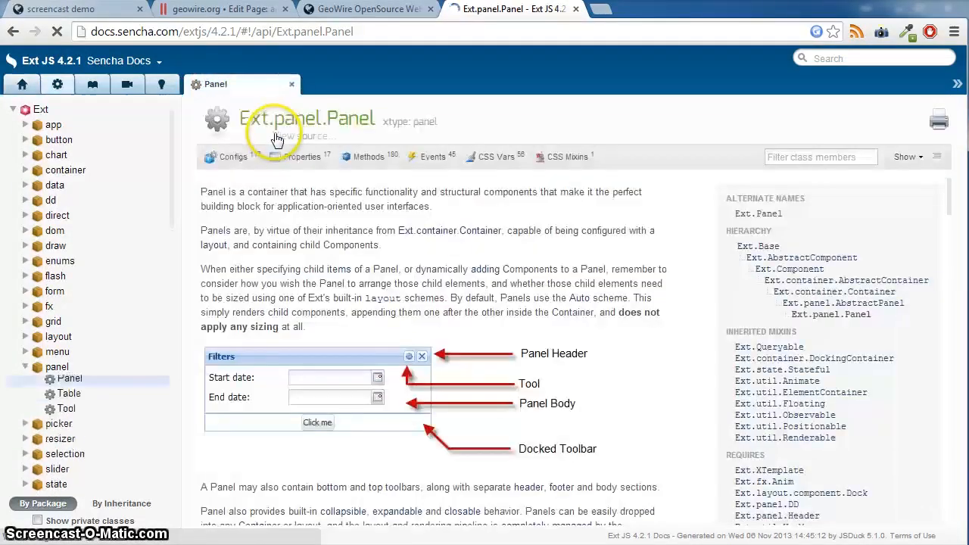
{"action": "left_click", "coordinate": [853, 57]}
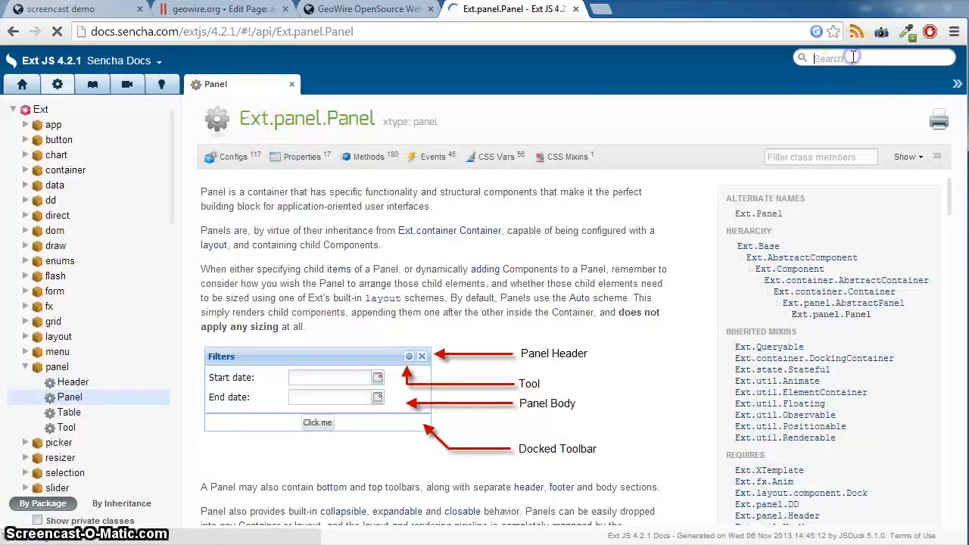
{"action": "type", "text": "panel"}
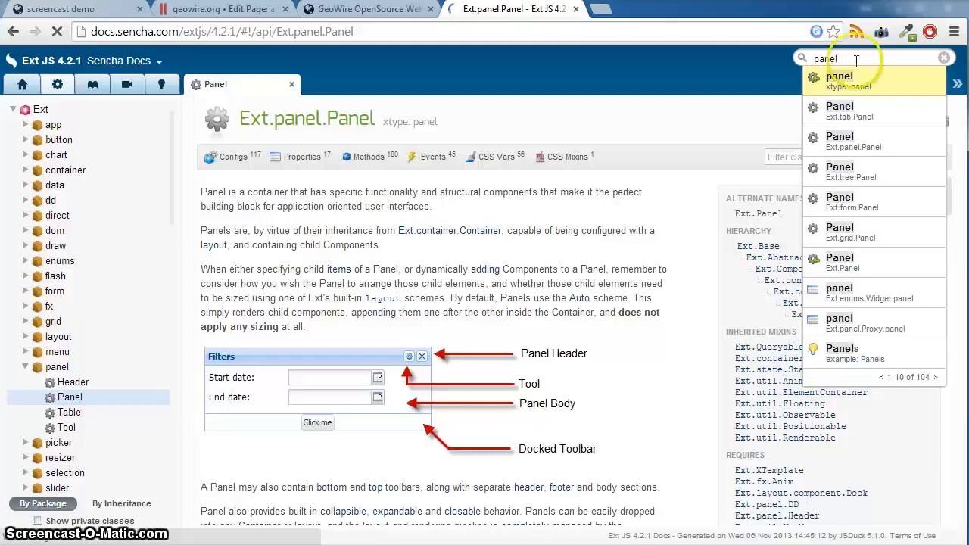
{"action": "left_click", "coordinate": [853, 85]}
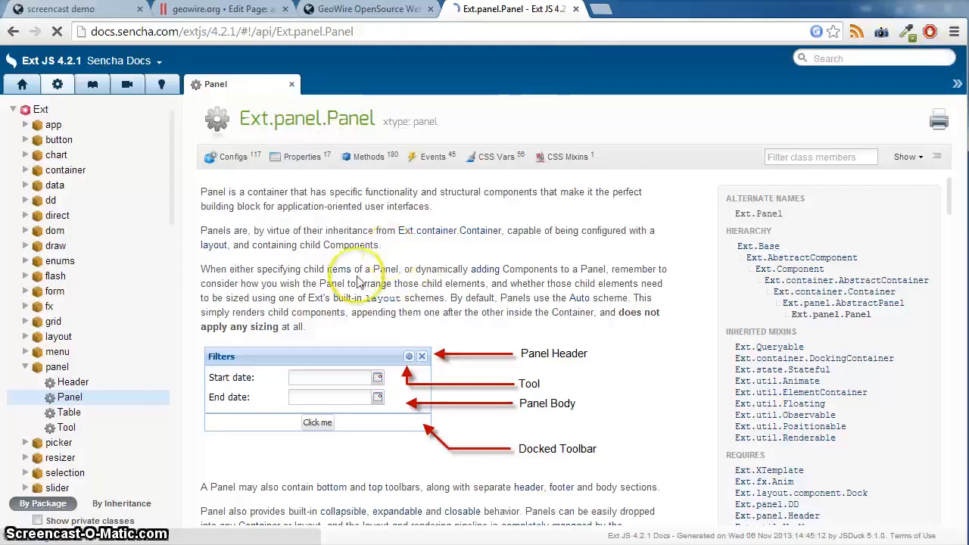
Open the collapse method of Ext.panel.Panel and read through its parameters, return value and fired events
{"action": "mouse_move", "coordinate": [367, 163]}
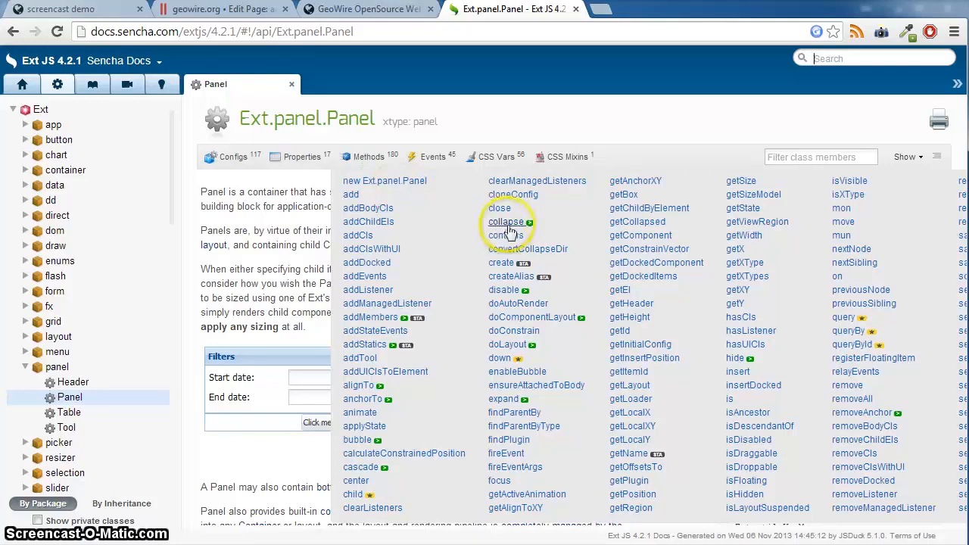
{"action": "left_click", "coordinate": [505, 222]}
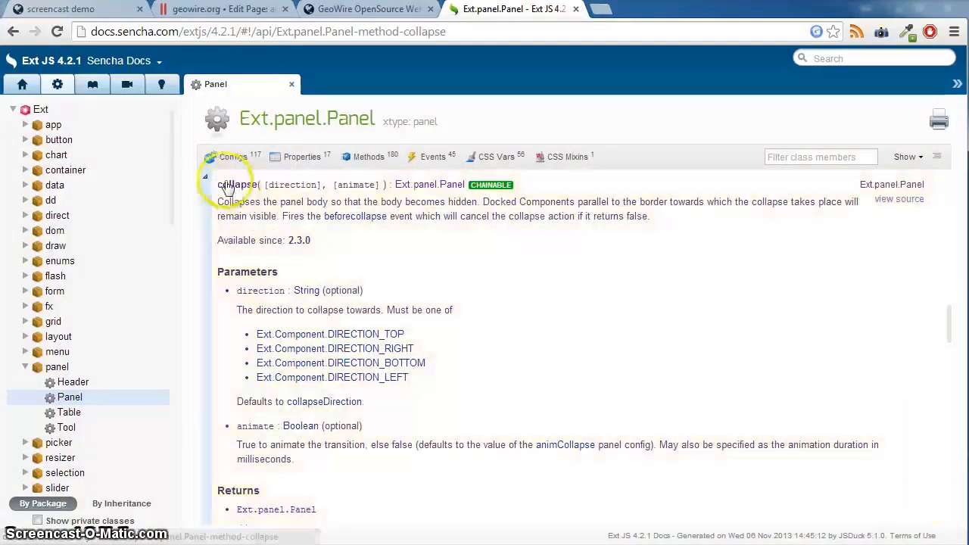
{"action": "scroll", "coordinate": [419, 303], "scroll_direction": "down", "scroll_amount": 2}
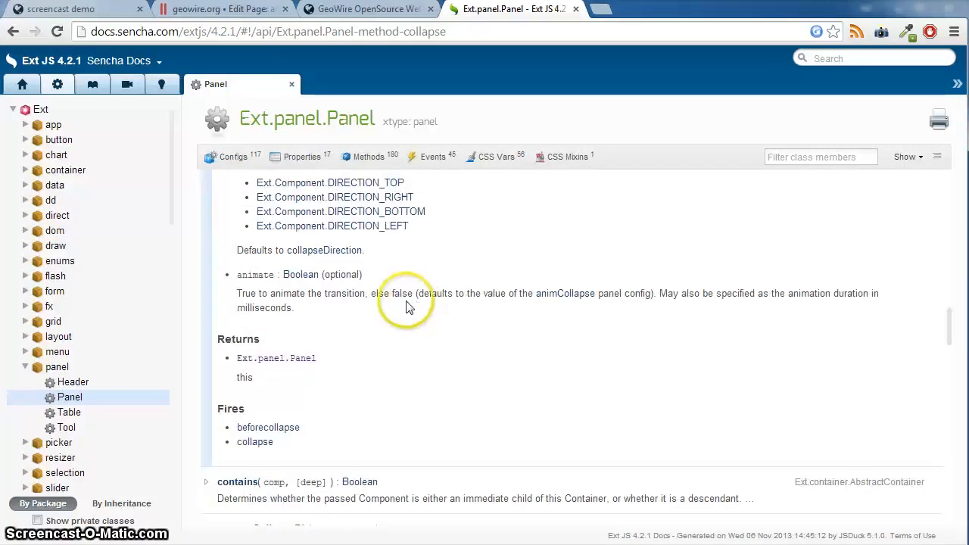
{"action": "scroll", "coordinate": [409, 305], "scroll_direction": "up", "scroll_amount": 4}
{"action": "scroll", "coordinate": [379, 314], "scroll_direction": "down", "scroll_amount": 5}
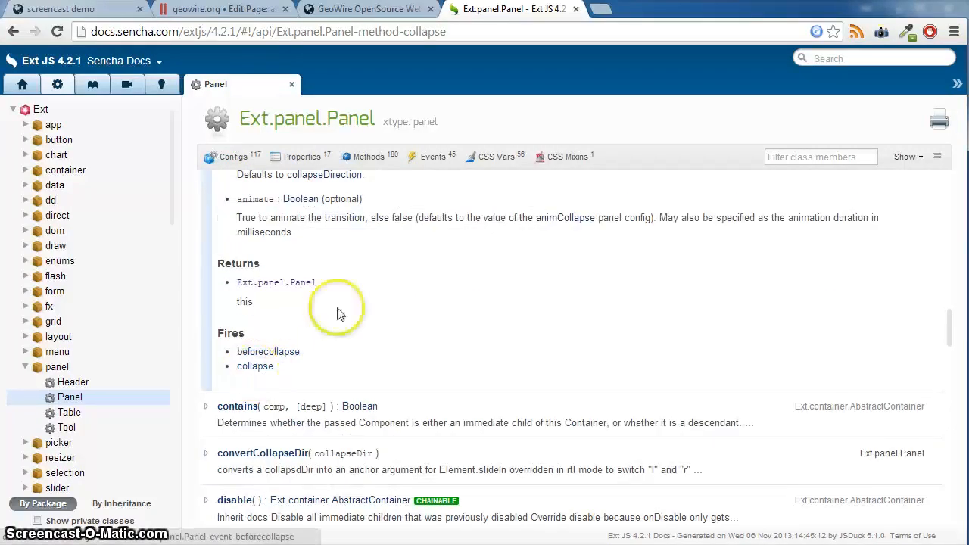
Return to the screencast demo map, expand and collapse the Layers panel, and show the search panel beneath the search field
{"action": "left_click", "coordinate": [352, 10]}
{"action": "left_click", "coordinate": [76, 9]}
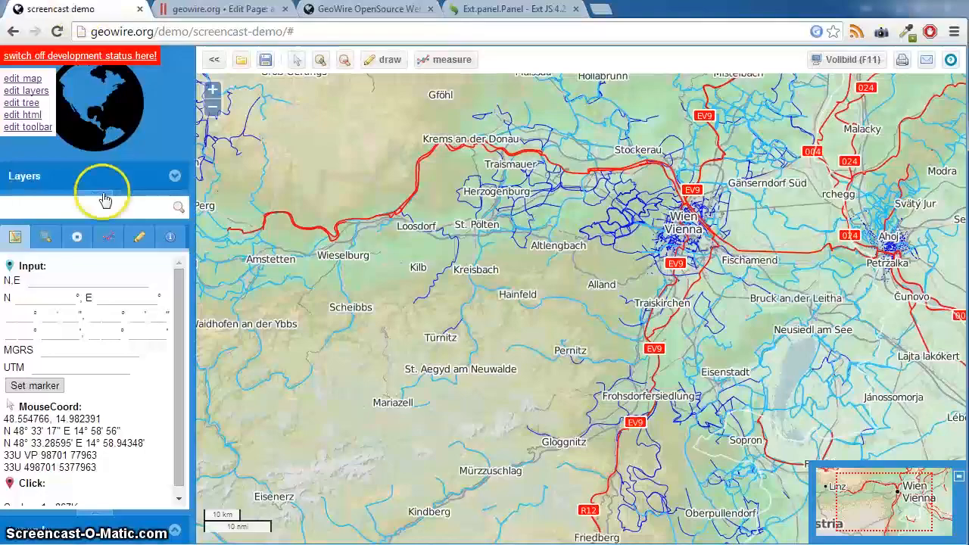
{"action": "left_click", "coordinate": [179, 176]}
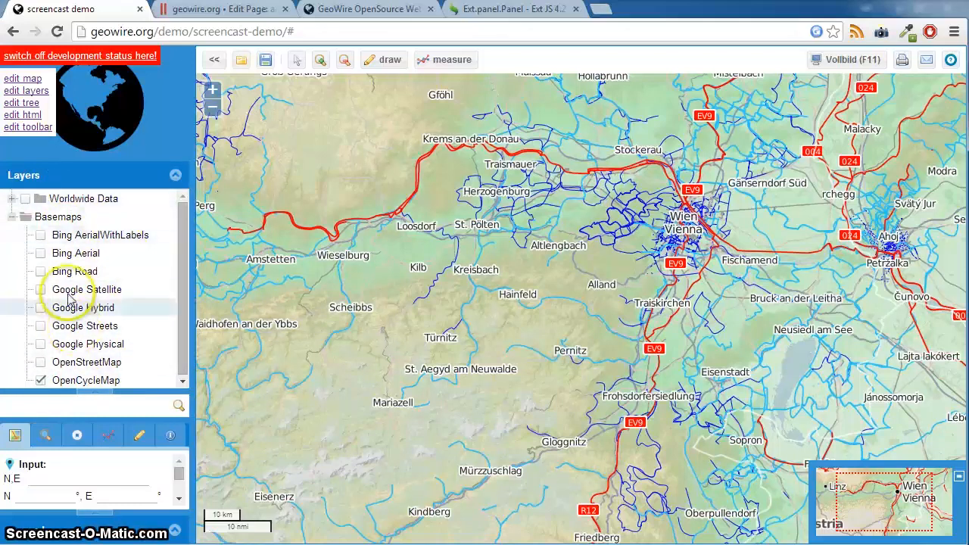
{"action": "left_click", "coordinate": [176, 176]}
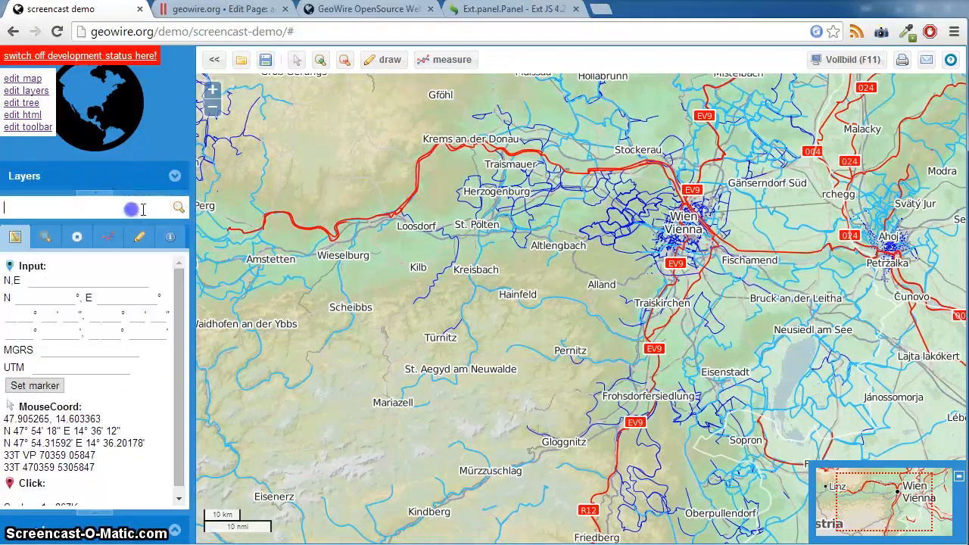
{"action": "left_click", "coordinate": [51, 209]}
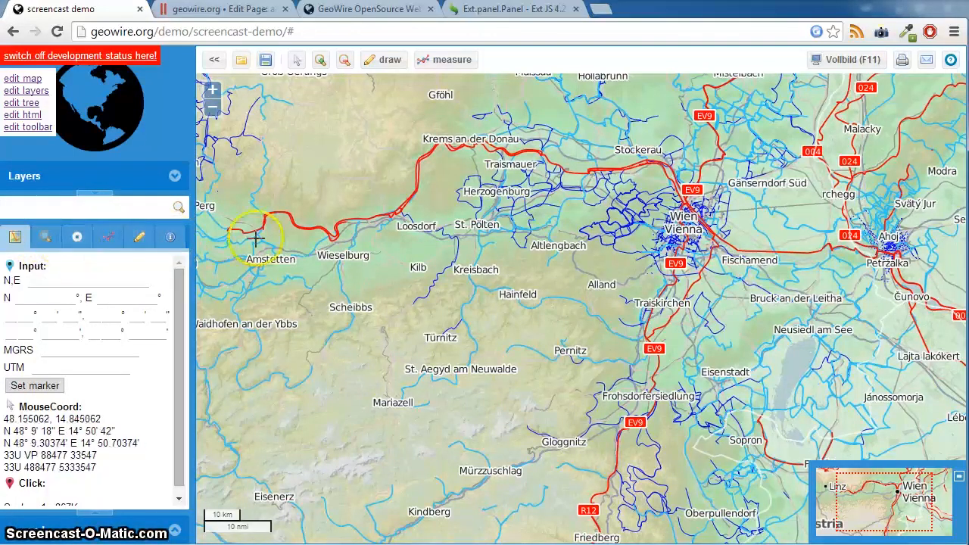
{"action": "left_click", "coordinate": [43, 237]}
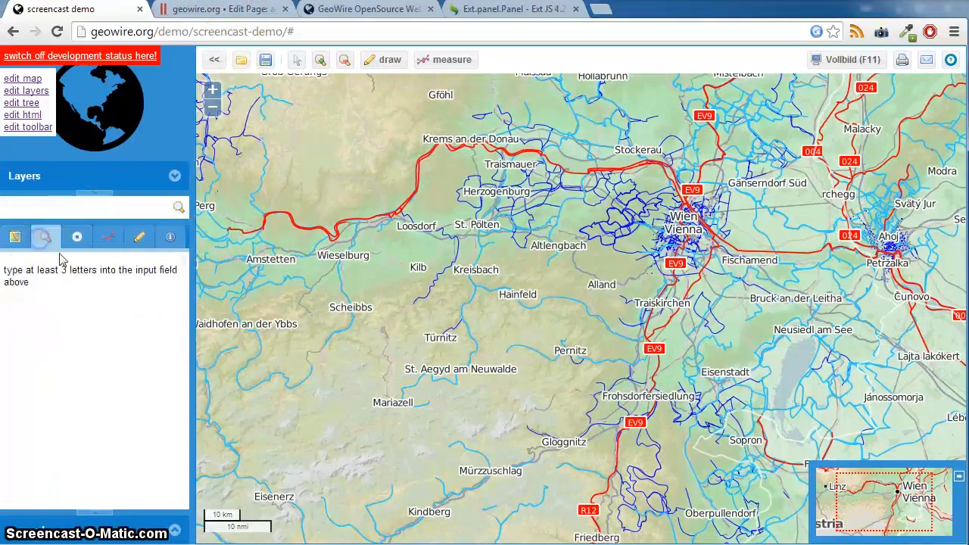
Go back to the ProcessWire page list for screencast demo and expand its layout page
{"action": "left_click", "coordinate": [235, 12]}
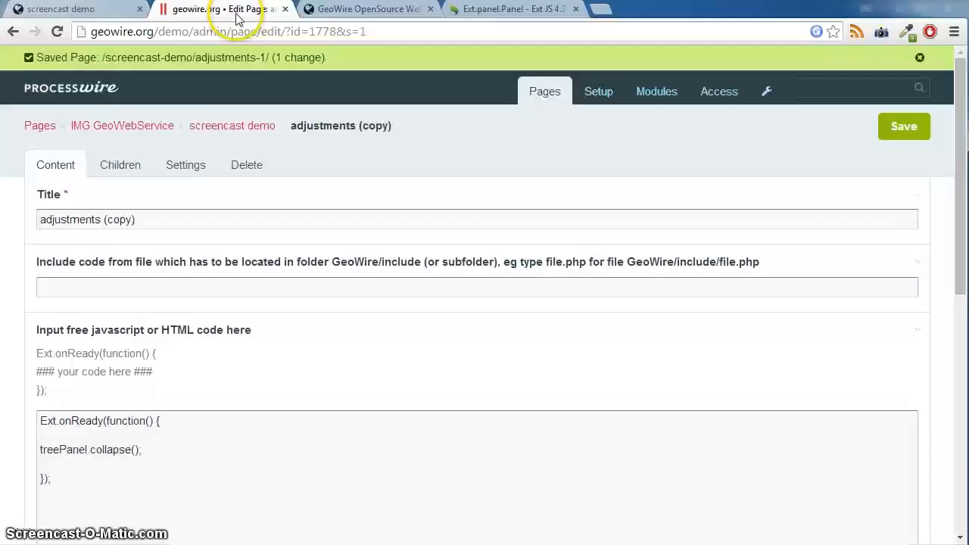
{"action": "left_click", "coordinate": [213, 129]}
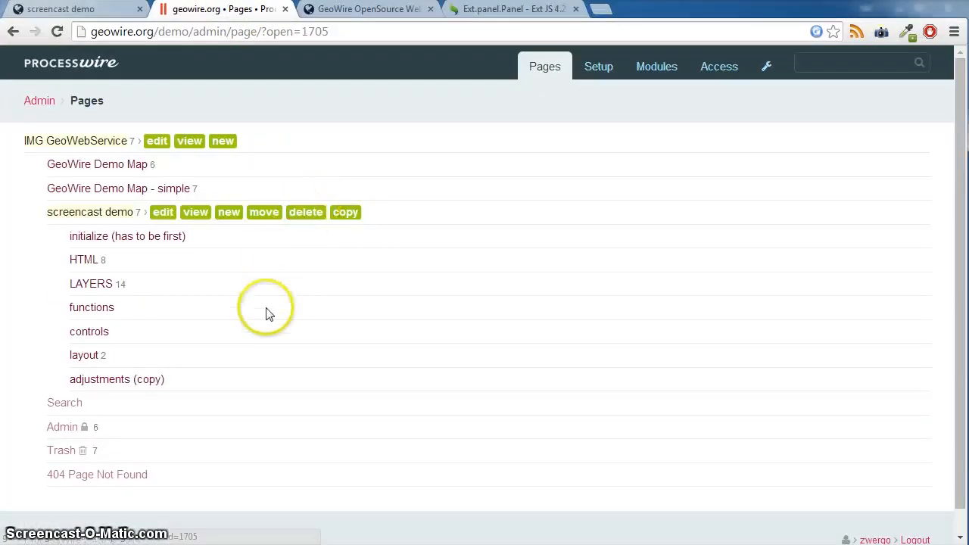
{"action": "left_click", "coordinate": [81, 356]}
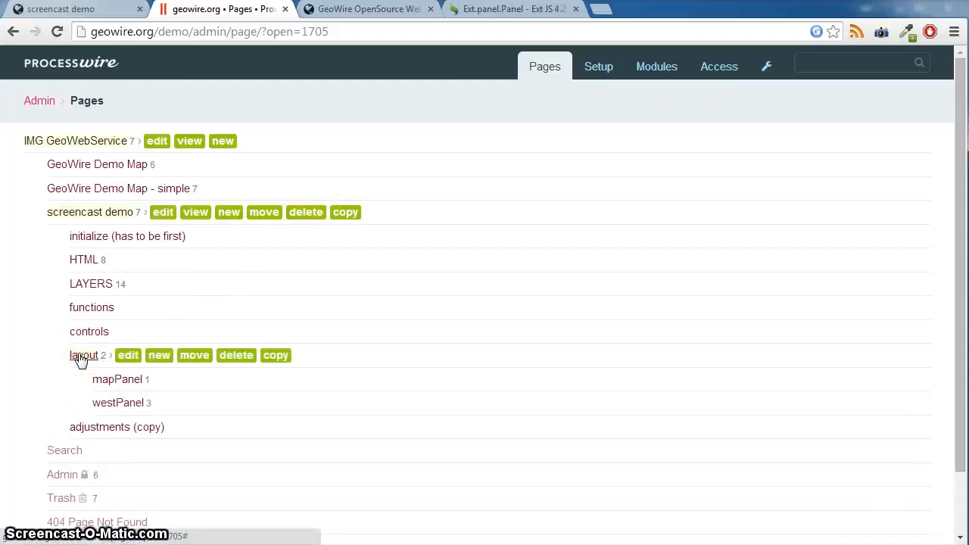
{"action": "scroll", "coordinate": [51, 356], "scroll_direction": "down", "scroll_amount": 1}
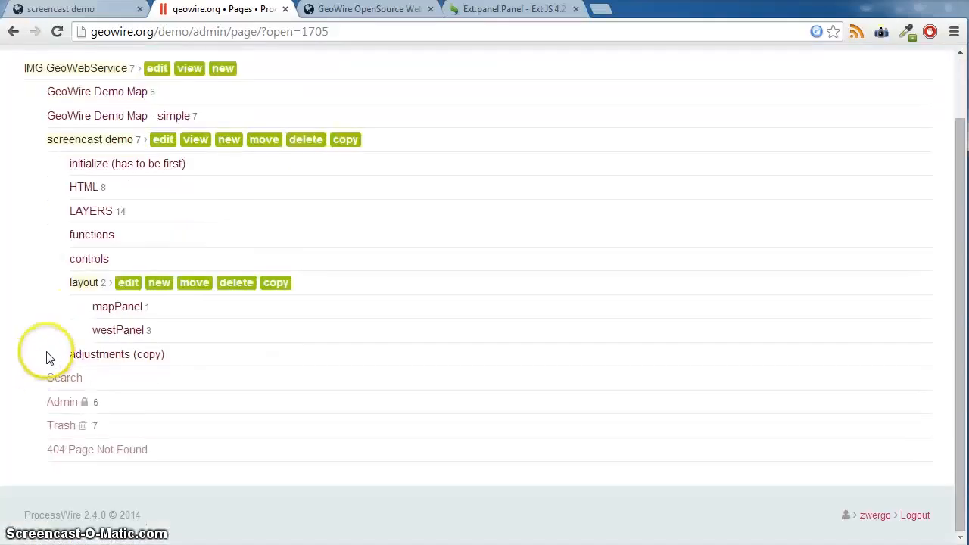
{"action": "left_click", "coordinate": [79, 286]}
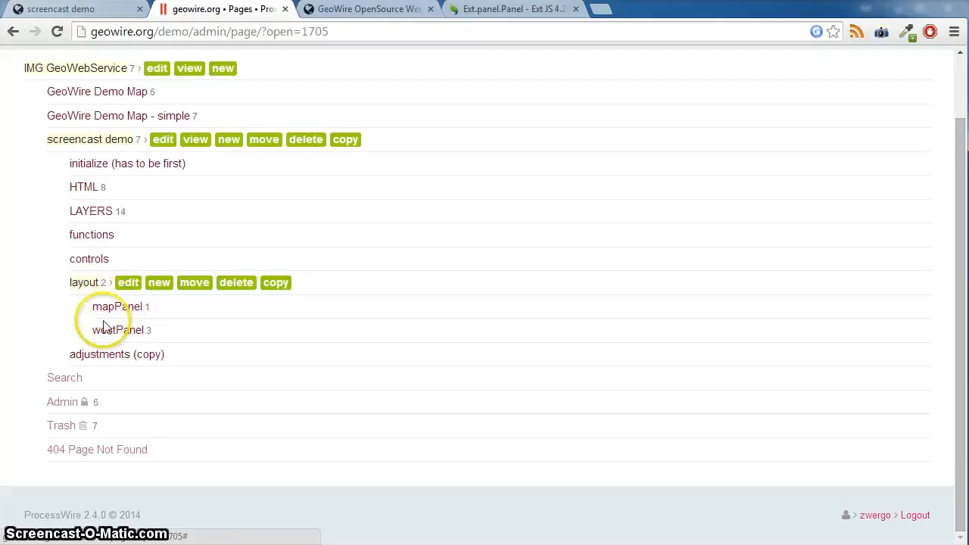
Glance at the map, then expand the mapPanel, westPanel and north pages under layout in the page list
{"action": "left_click", "coordinate": [76, 9]}
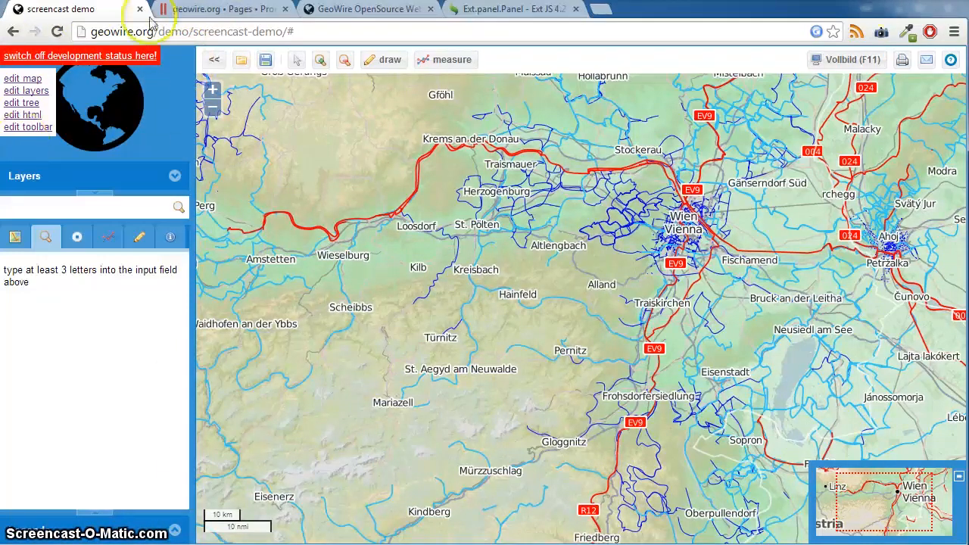
{"action": "left_click", "coordinate": [216, 9]}
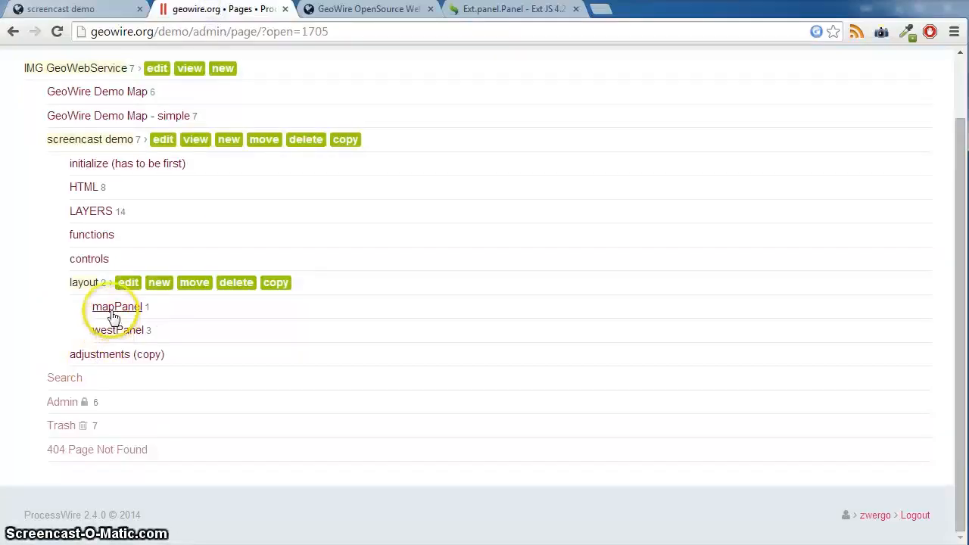
{"action": "left_click", "coordinate": [114, 309]}
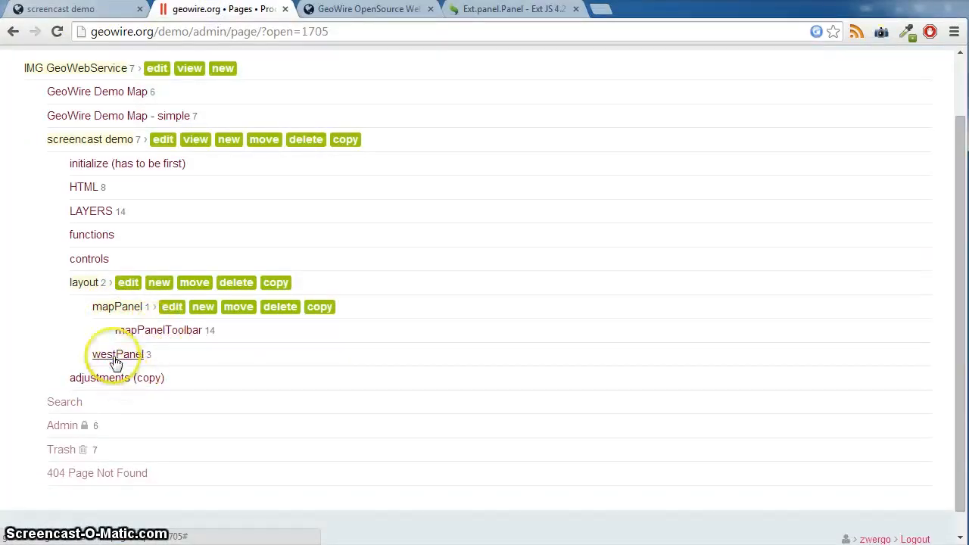
{"action": "left_click", "coordinate": [115, 361]}
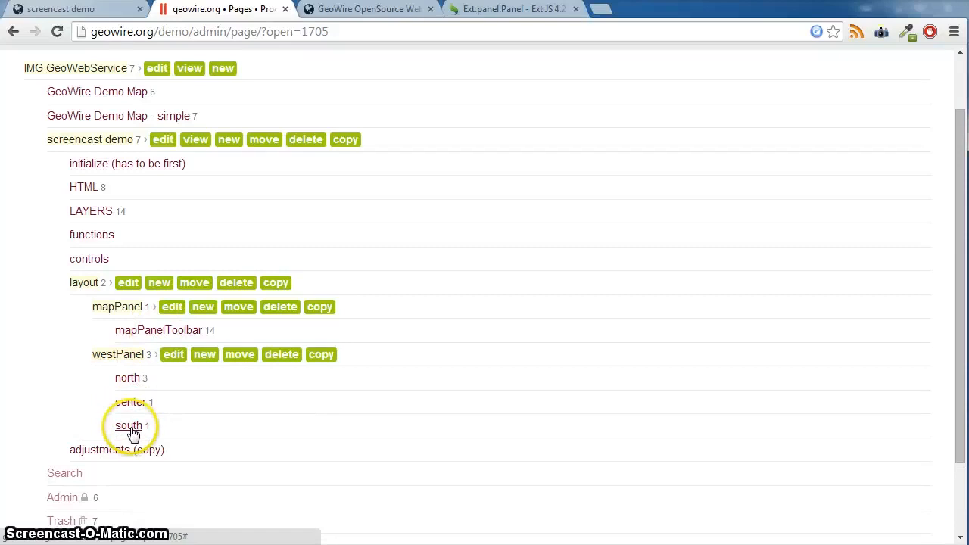
{"action": "left_click", "coordinate": [127, 381]}
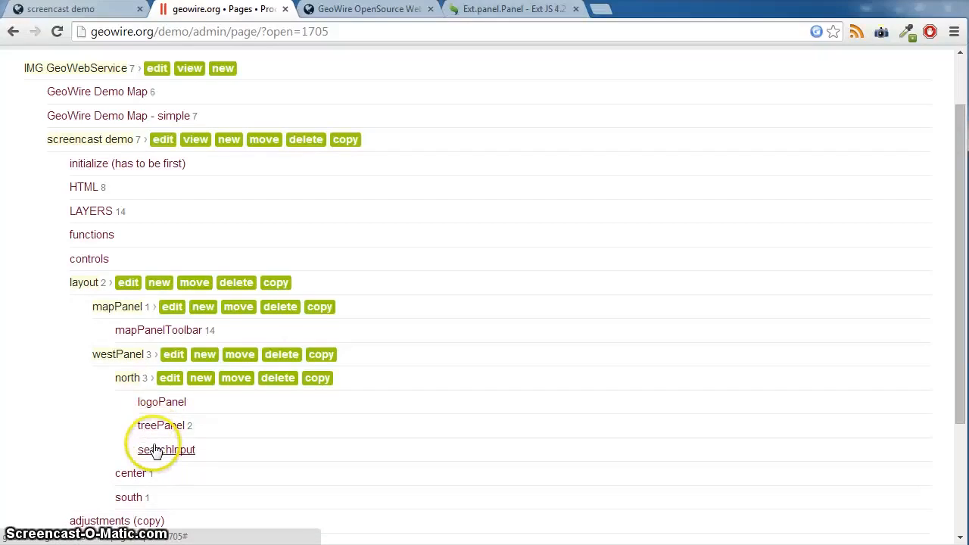
On the map, examine the Layers panel and search field that match the north pages, expanding and collapsing the layer tree
{"action": "left_click", "coordinate": [89, 7]}
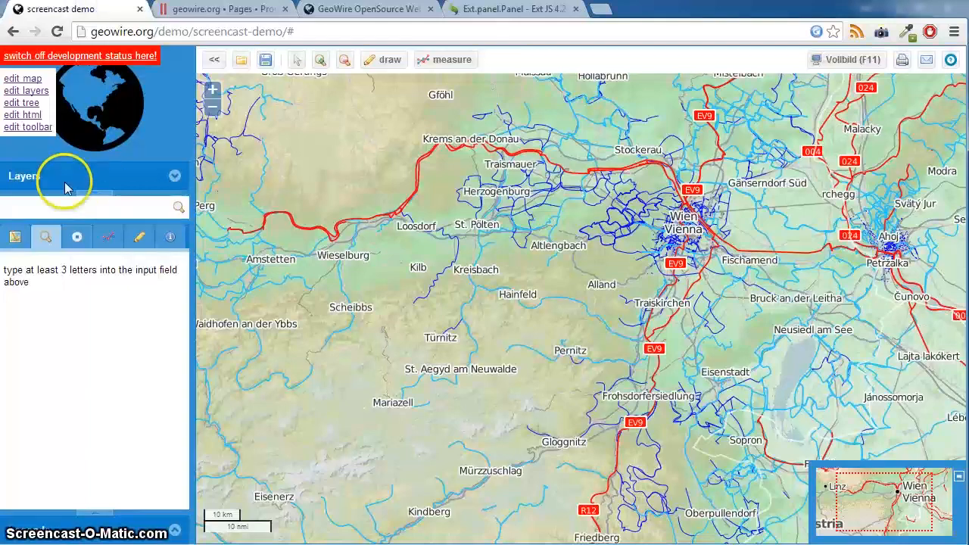
{"action": "left_click", "coordinate": [174, 179]}
{"action": "left_click", "coordinate": [175, 176]}
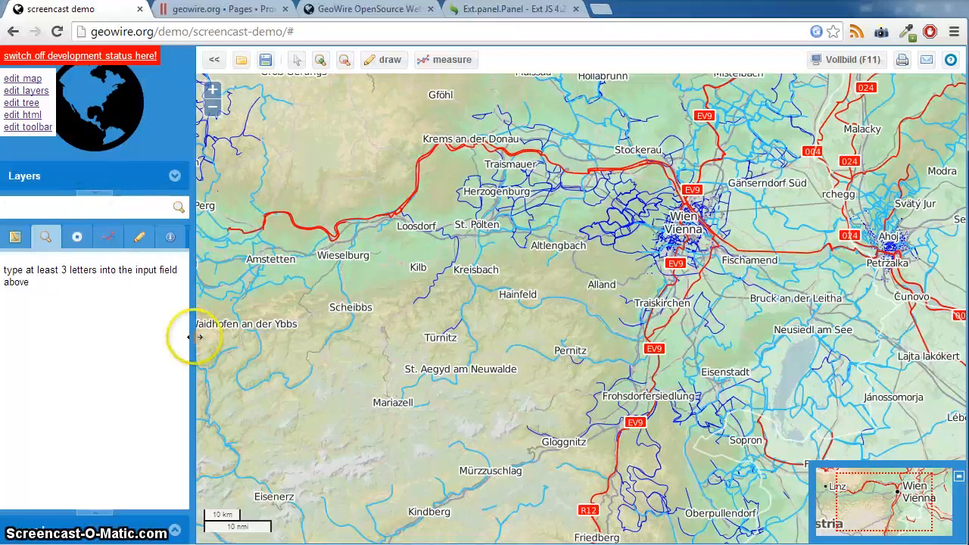
{"action": "left_click", "coordinate": [119, 211]}
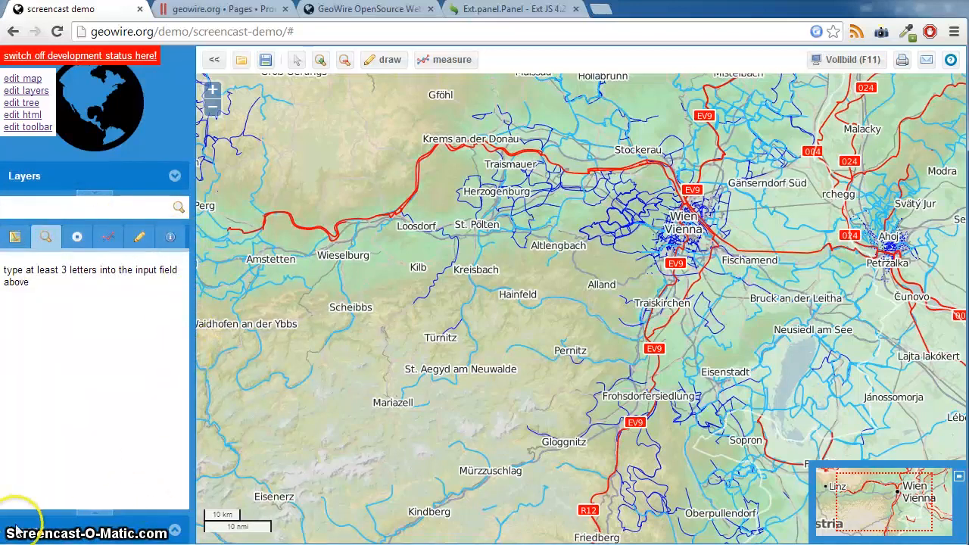
In the page list, expand the center page under westPanel and its detailsPanel child
{"action": "left_click", "coordinate": [227, 9]}
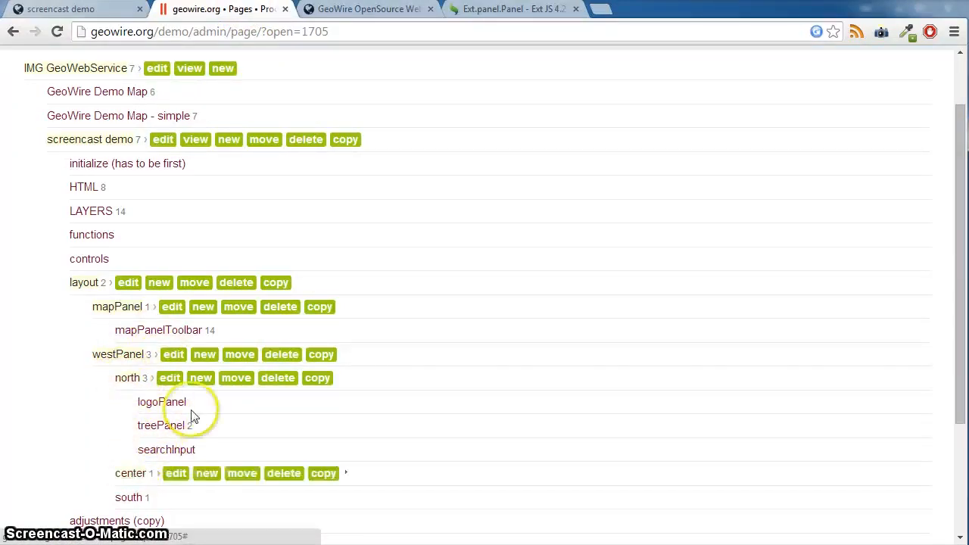
{"action": "scroll", "coordinate": [220, 393], "scroll_direction": "down", "scroll_amount": 2}
{"action": "left_click", "coordinate": [165, 348]}
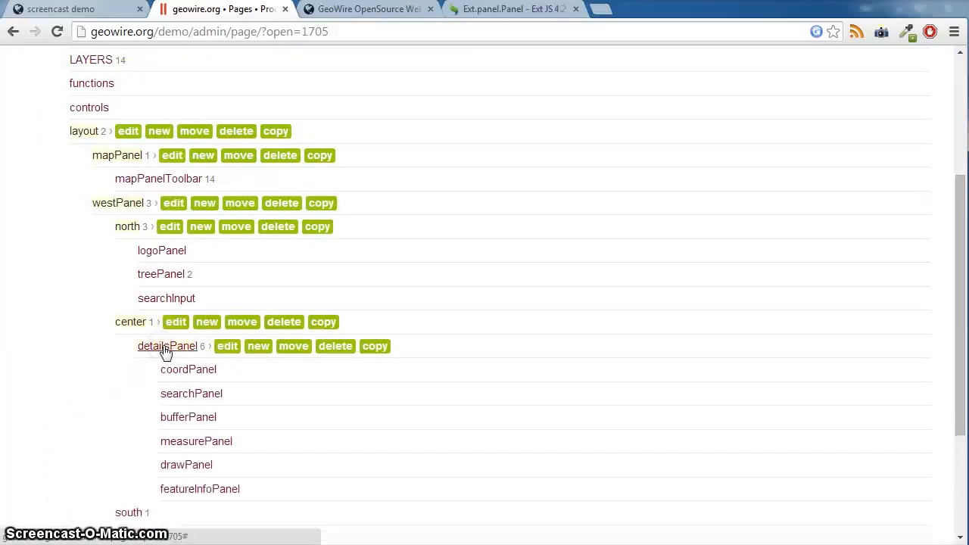
View the settings of the detailsPanel page, return to the page list and expand detailsPanel under center
{"action": "scroll", "coordinate": [174, 363], "scroll_direction": "down", "scroll_amount": 1}
{"action": "left_click", "coordinate": [148, 271]}
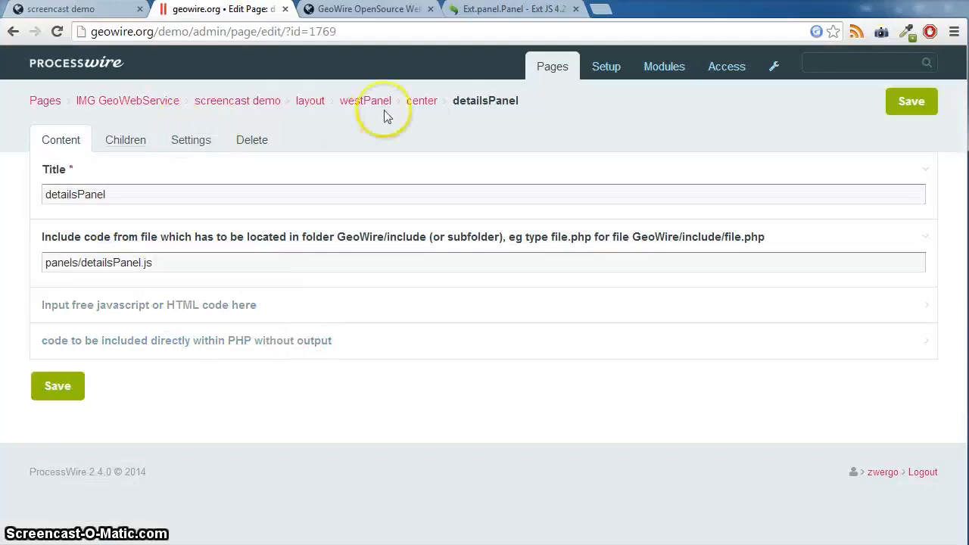
{"action": "left_click", "coordinate": [422, 100]}
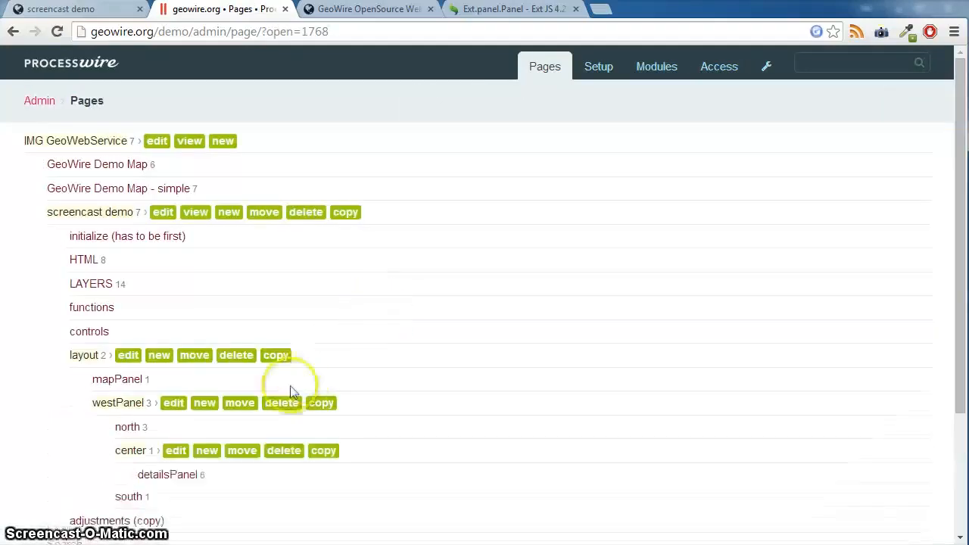
{"action": "scroll", "coordinate": [382, 310], "scroll_direction": "down", "scroll_amount": 2}
{"action": "left_click", "coordinate": [159, 324]}
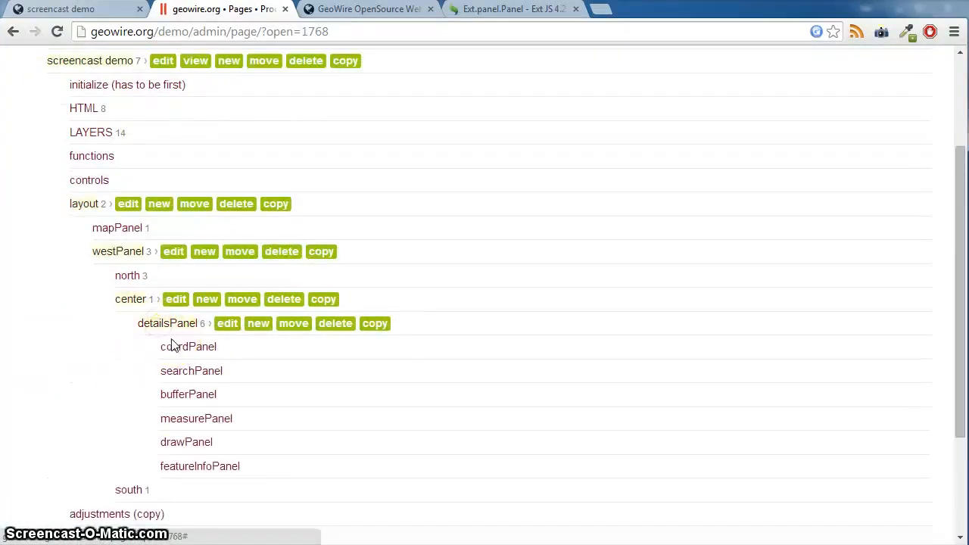
{"action": "scroll", "coordinate": [190, 379], "scroll_direction": "down", "scroll_amount": 1}
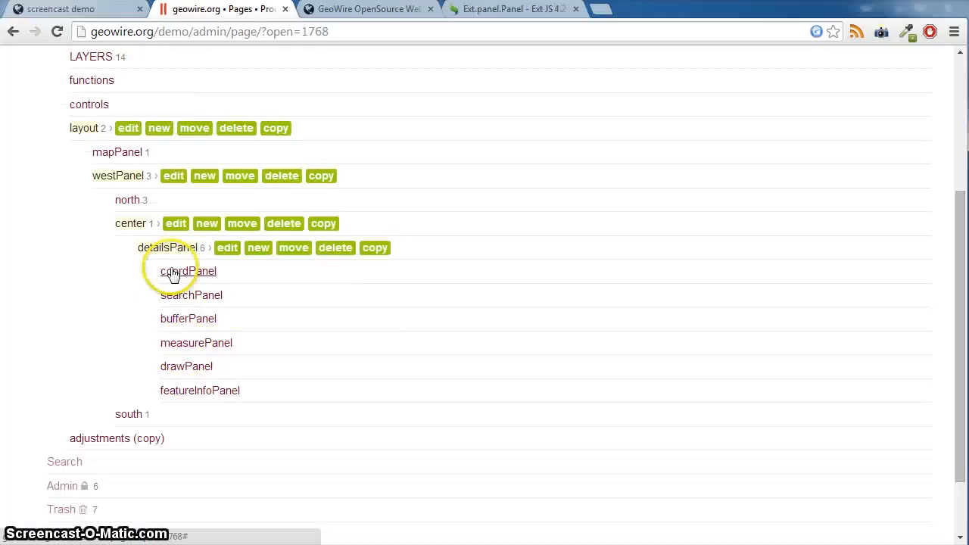
On the map, look through the coordinate, search and buffer tabs that match the detailsPanel child pages
{"action": "left_click", "coordinate": [89, 8]}
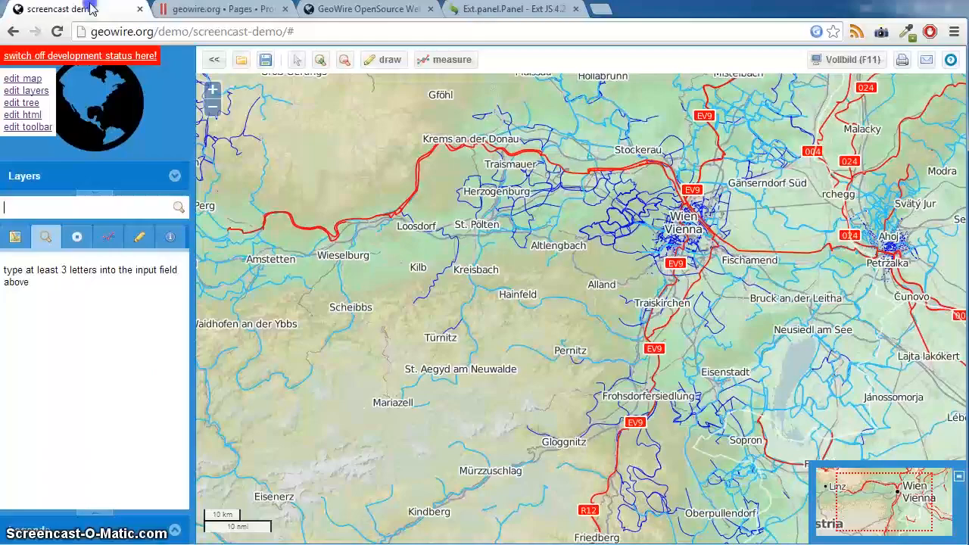
{"action": "left_click", "coordinate": [16, 234]}
{"action": "left_click", "coordinate": [44, 235]}
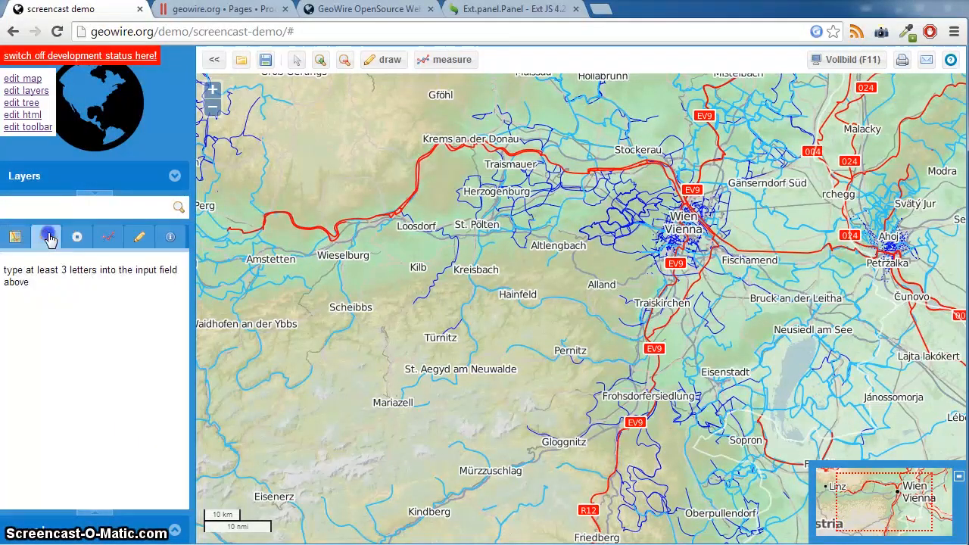
{"action": "left_click", "coordinate": [79, 239]}
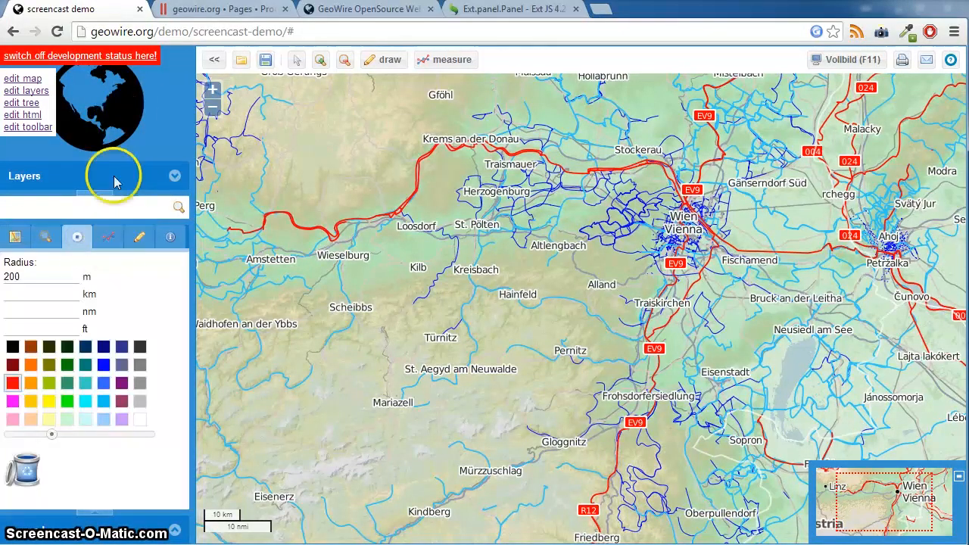
{"action": "left_click", "coordinate": [17, 241]}
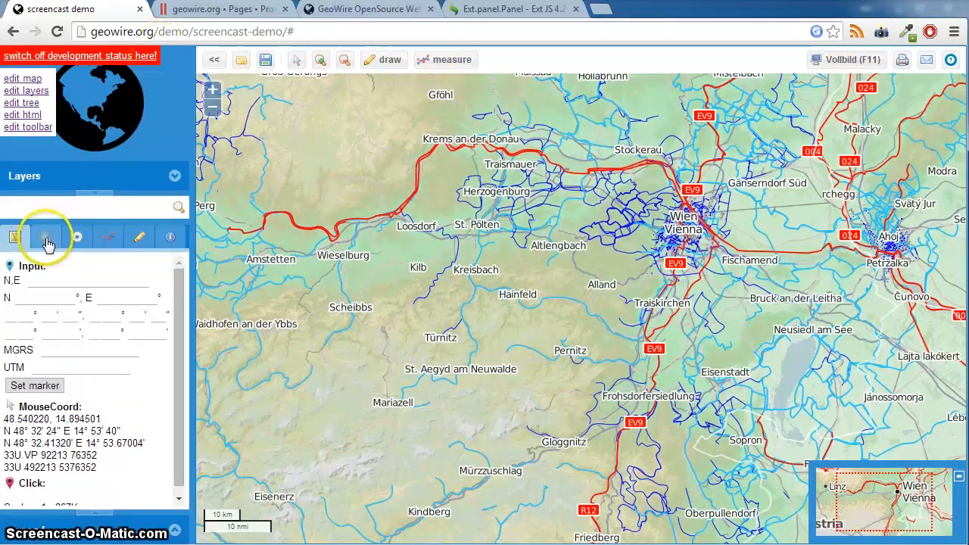
Delete the searchPanel page under detailsPanel in the page list
{"action": "left_click", "coordinate": [208, 11]}
{"action": "left_click", "coordinate": [180, 300]}
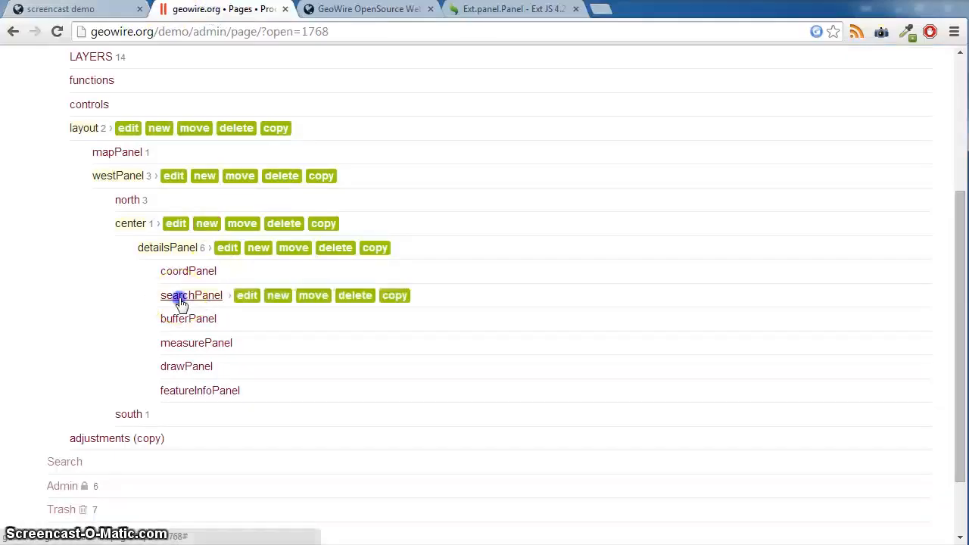
{"action": "left_click", "coordinate": [353, 299]}
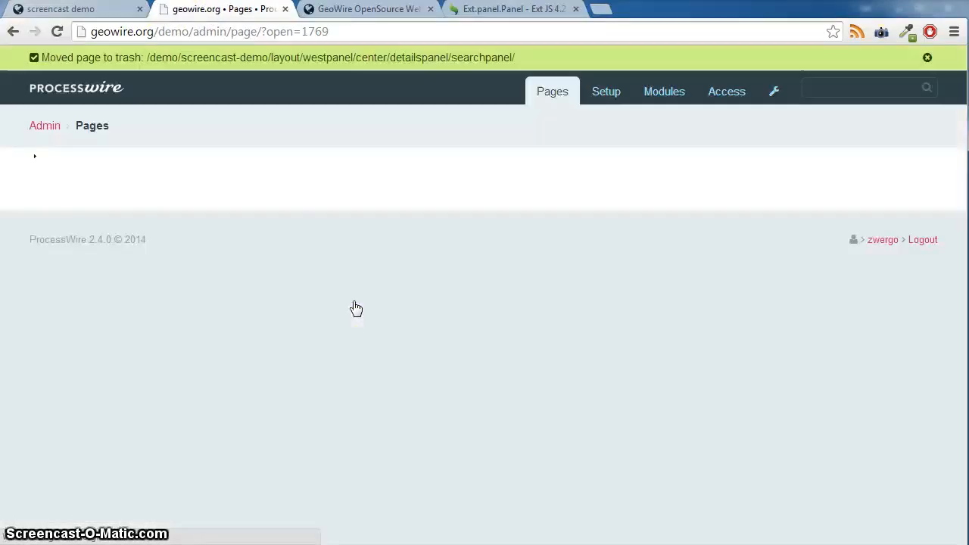
Reload the screencast demo map to check the details tabs and view the feature info tab
{"action": "left_click", "coordinate": [65, 9]}
{"action": "left_click", "coordinate": [57, 31]}
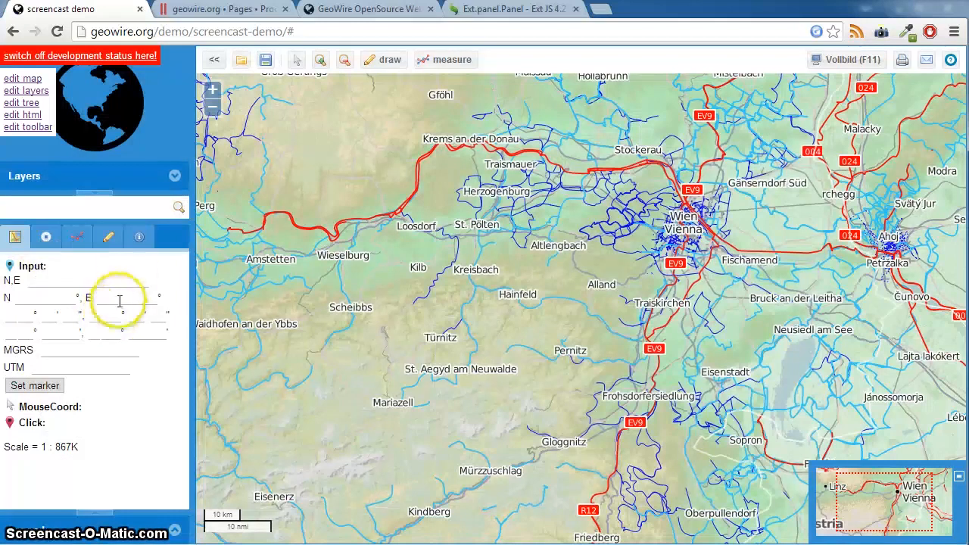
{"action": "left_click", "coordinate": [140, 240]}
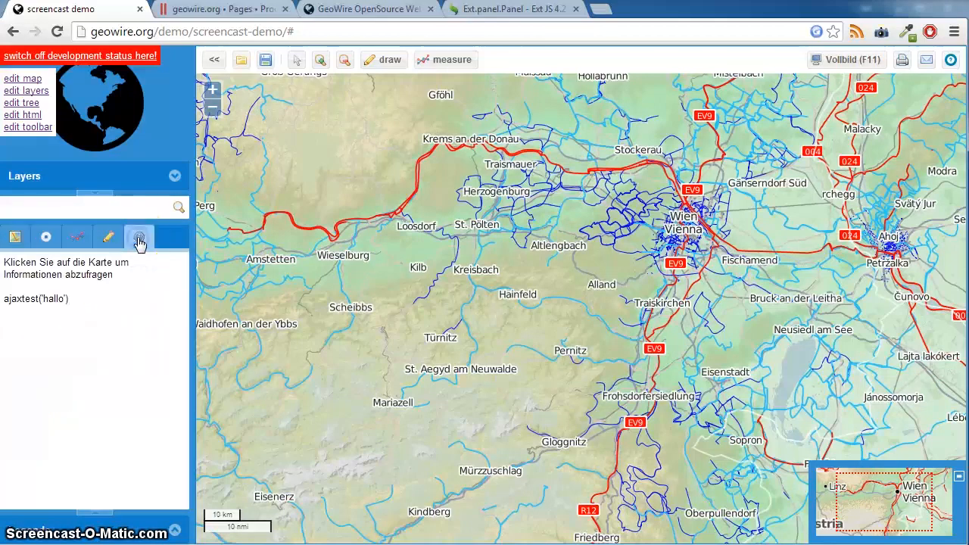
Delete the featureInfoPanel page under detailsPanel in the page list
{"action": "left_click", "coordinate": [203, 21]}
{"action": "scroll", "coordinate": [340, 377], "scroll_direction": "down", "scroll_amount": 4}
{"action": "left_click", "coordinate": [184, 305]}
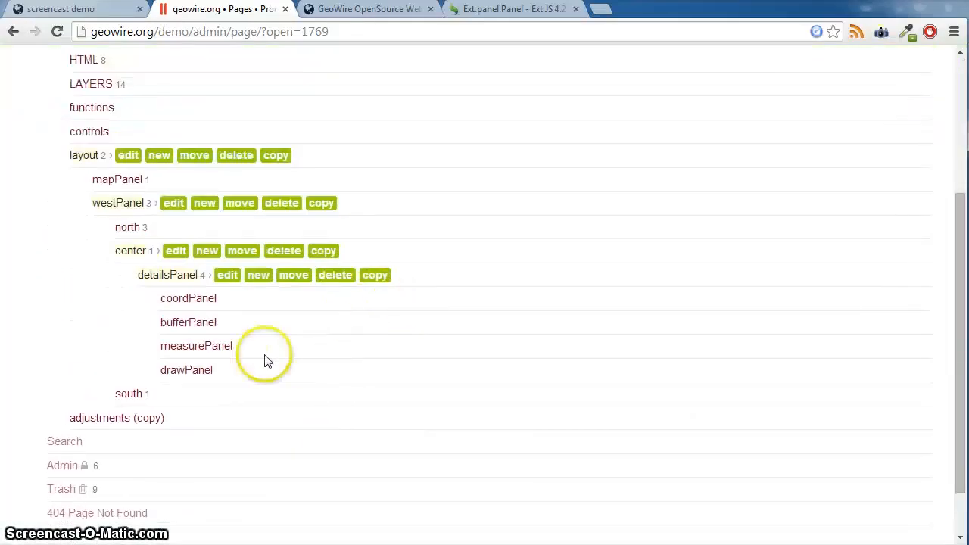
Move the drawPanel page to the first position under detailsPanel and check the tab order on the map
{"action": "left_click", "coordinate": [186, 370]}
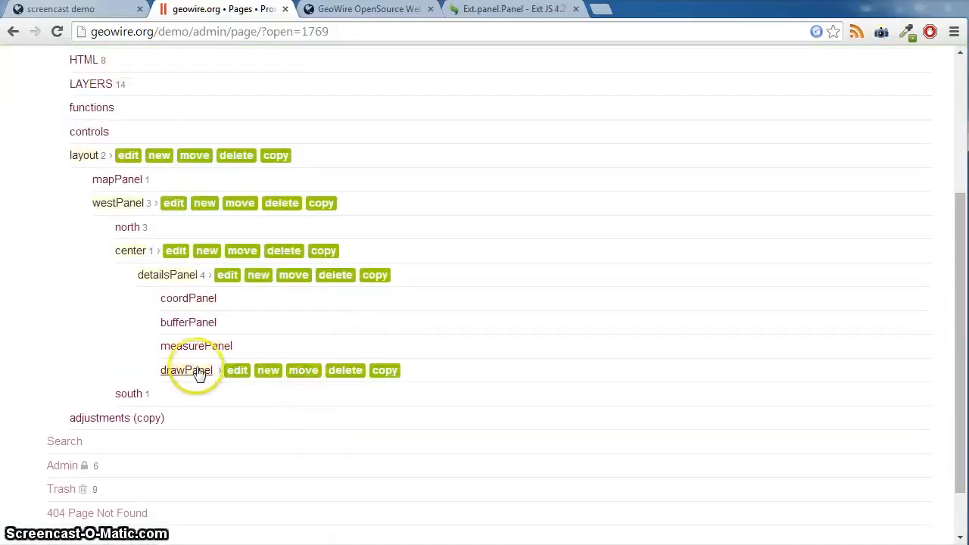
{"action": "left_click", "coordinate": [299, 371]}
{"action": "left_click_drag", "start_coordinate": [193, 369], "coordinate": [205, 292]}
{"action": "left_click", "coordinate": [95, 9]}
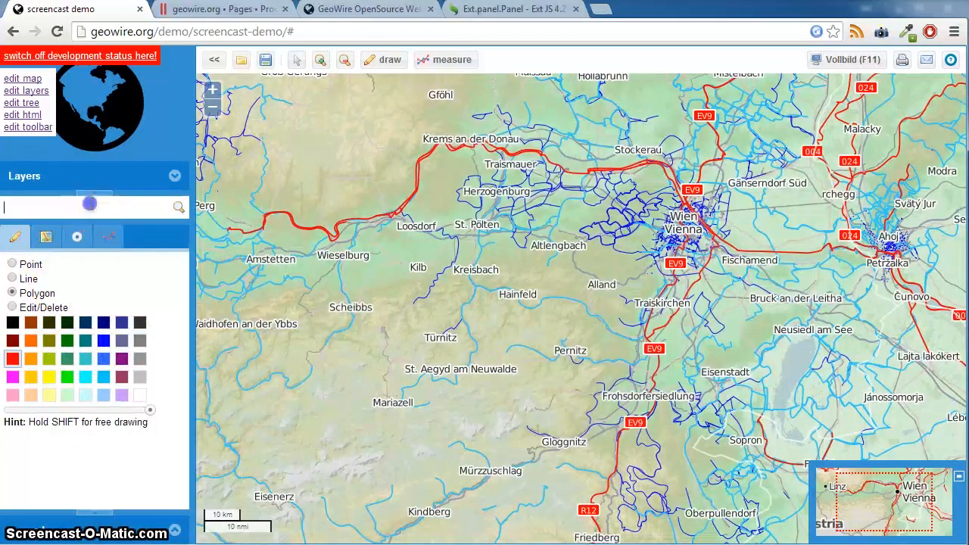
Delete the searchInput page under north and the south page under westPanel
{"action": "left_click", "coordinate": [198, 11]}
{"action": "left_click", "coordinate": [127, 229]}
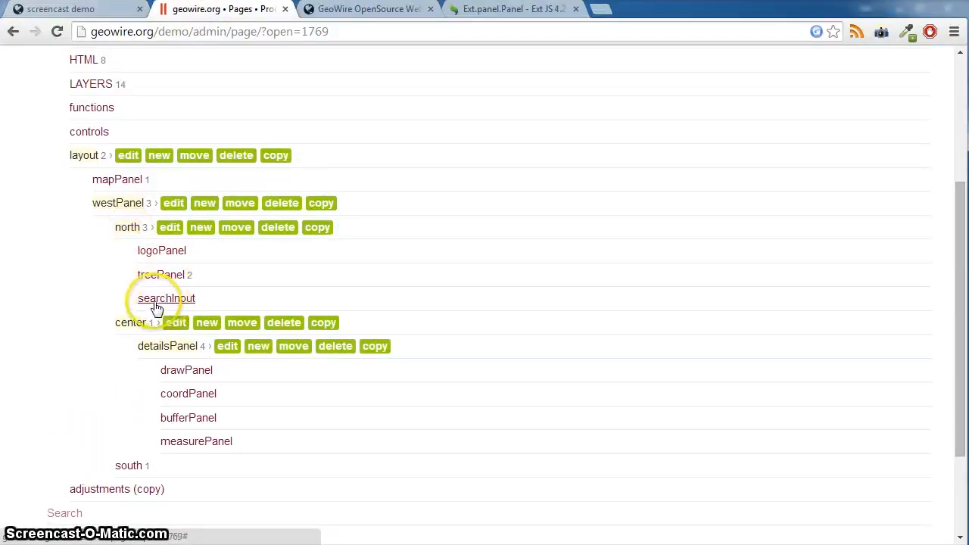
{"action": "left_click", "coordinate": [156, 301]}
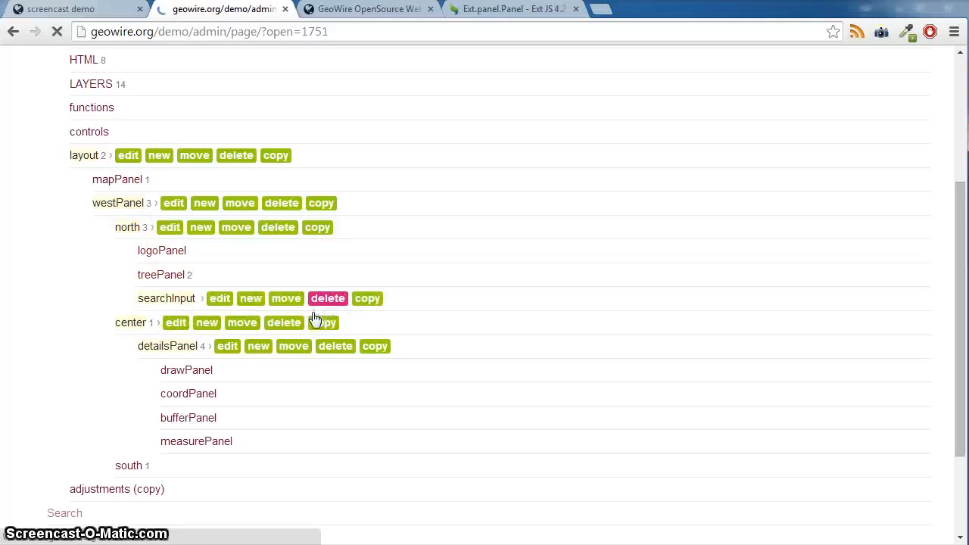
{"action": "scroll", "coordinate": [420, 333], "scroll_direction": "down", "scroll_amount": 3}
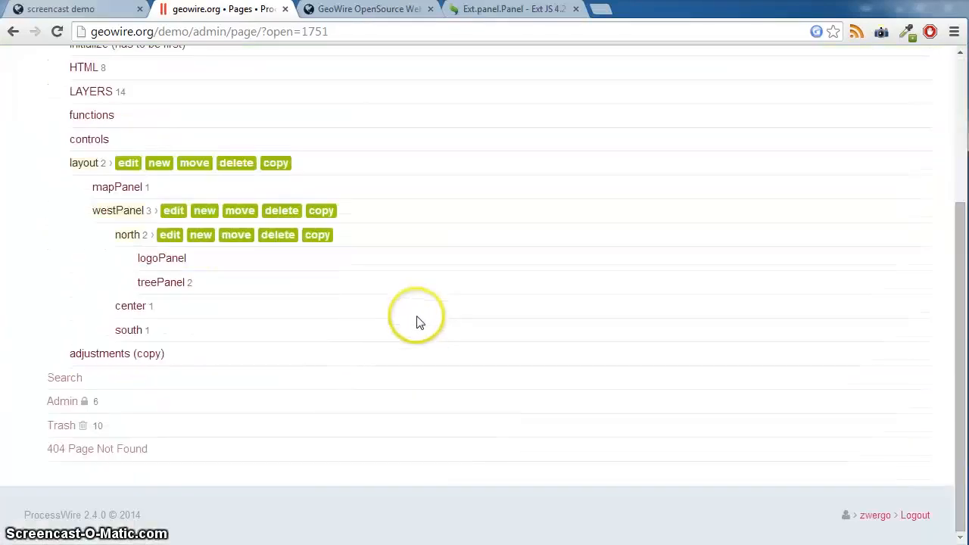
{"action": "left_click", "coordinate": [129, 332]}
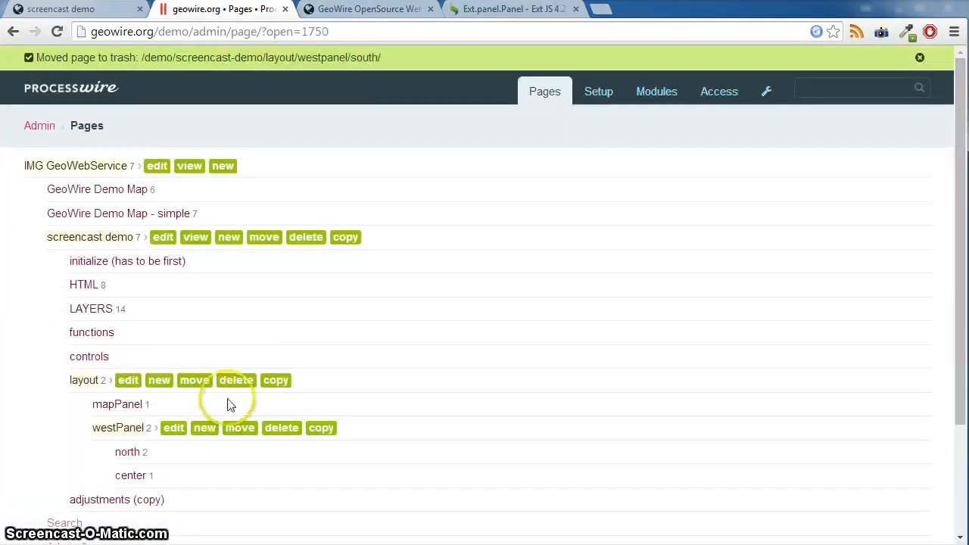
Expand the Legende panel on the map, then reload the map and view the coordinate tab in the reduced layout
{"action": "left_click", "coordinate": [62, 9]}
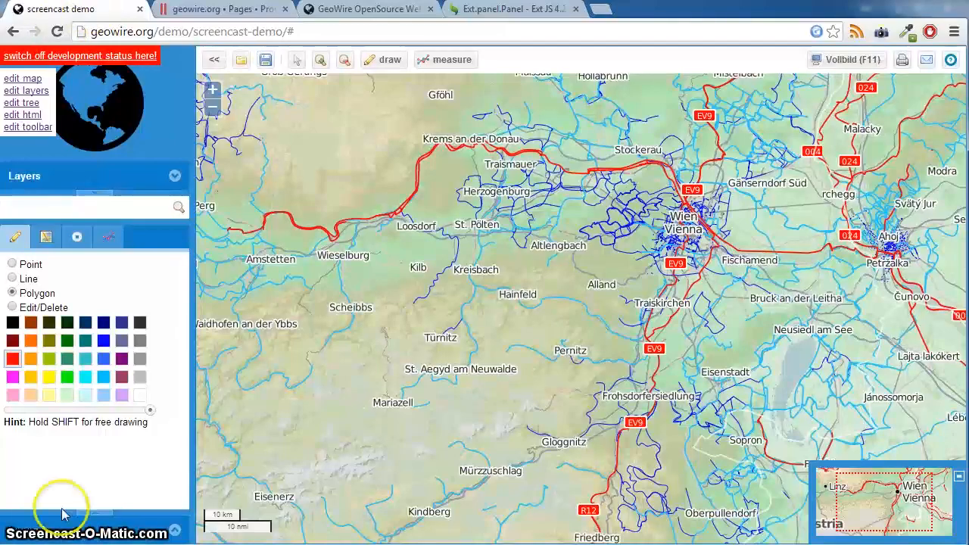
{"action": "left_click", "coordinate": [171, 532]}
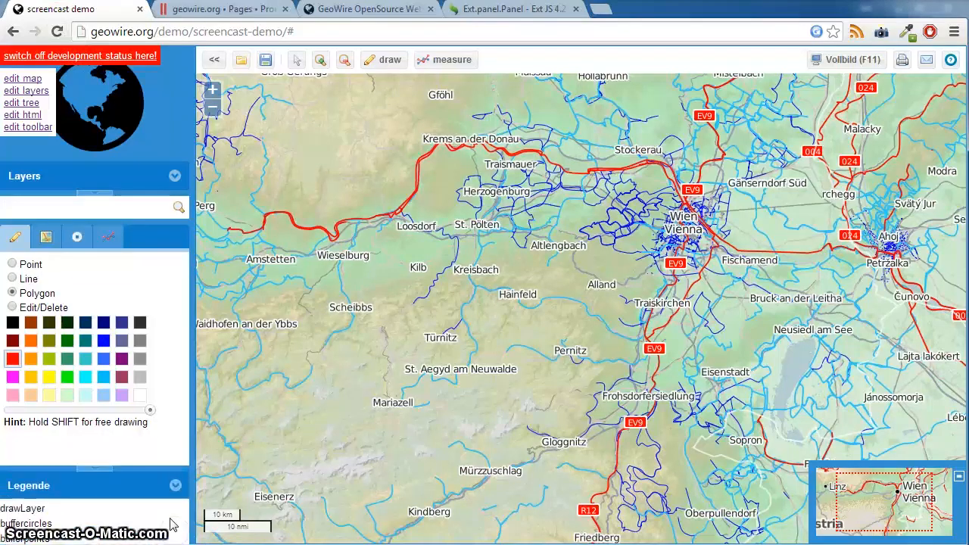
{"action": "left_click", "coordinate": [57, 32]}
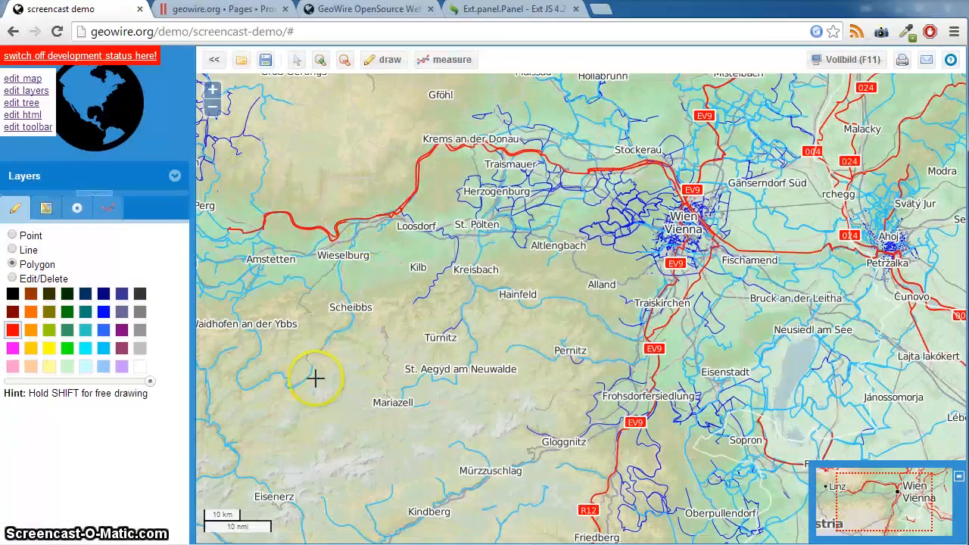
{"action": "left_click", "coordinate": [46, 209]}
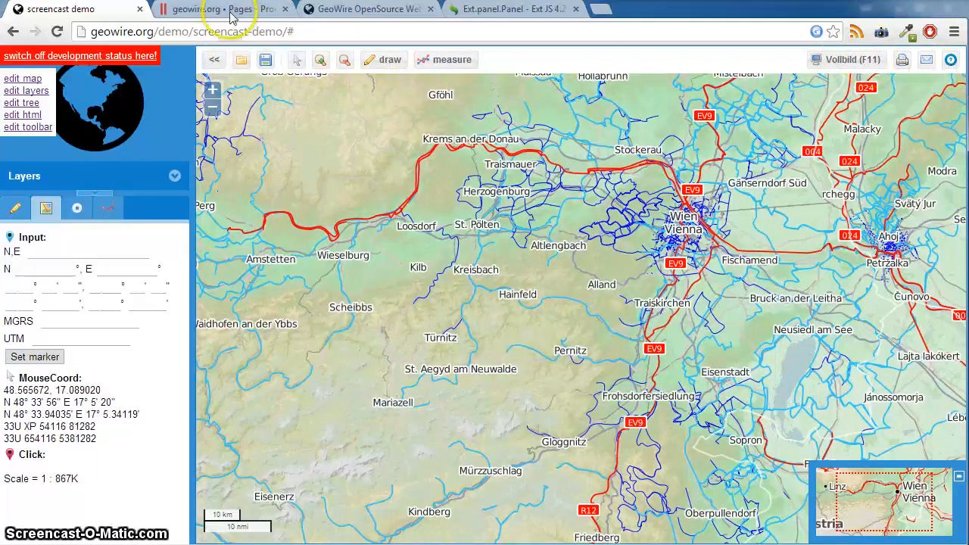
Return to the page list and expand mapPanel and mapPanelToolbar to view the toolbar button pages
{"action": "left_click", "coordinate": [195, 9]}
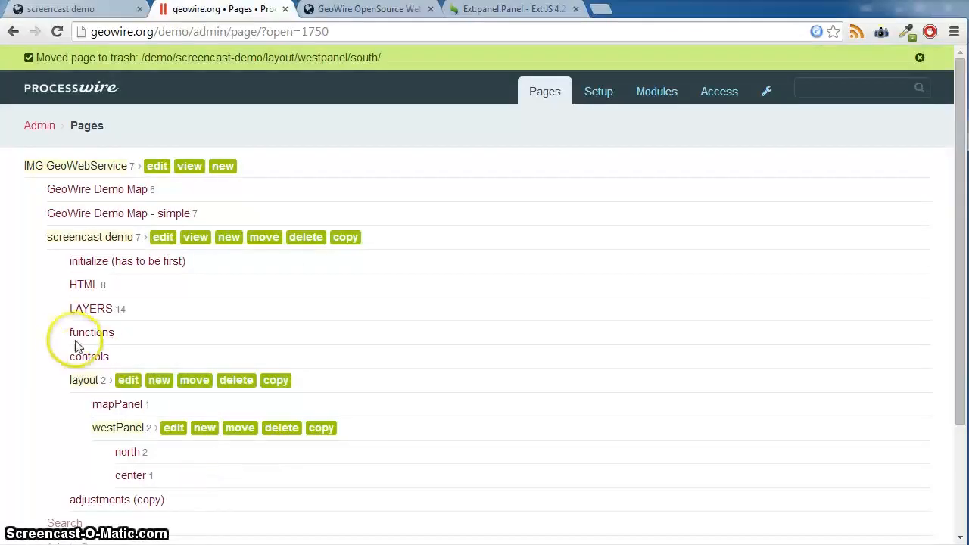
{"action": "left_click", "coordinate": [110, 404]}
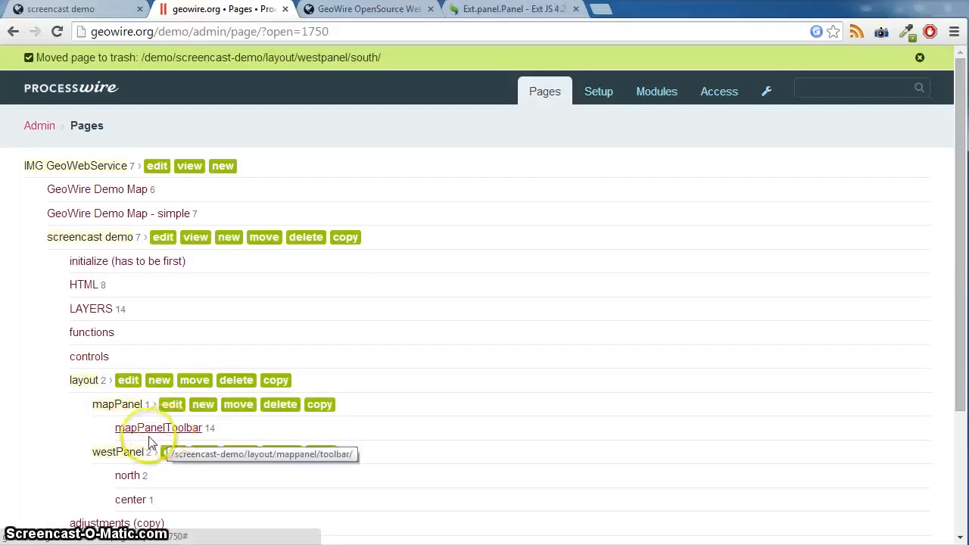
{"action": "left_click", "coordinate": [128, 429]}
{"action": "scroll", "coordinate": [246, 430], "scroll_direction": "down", "scroll_amount": 4}
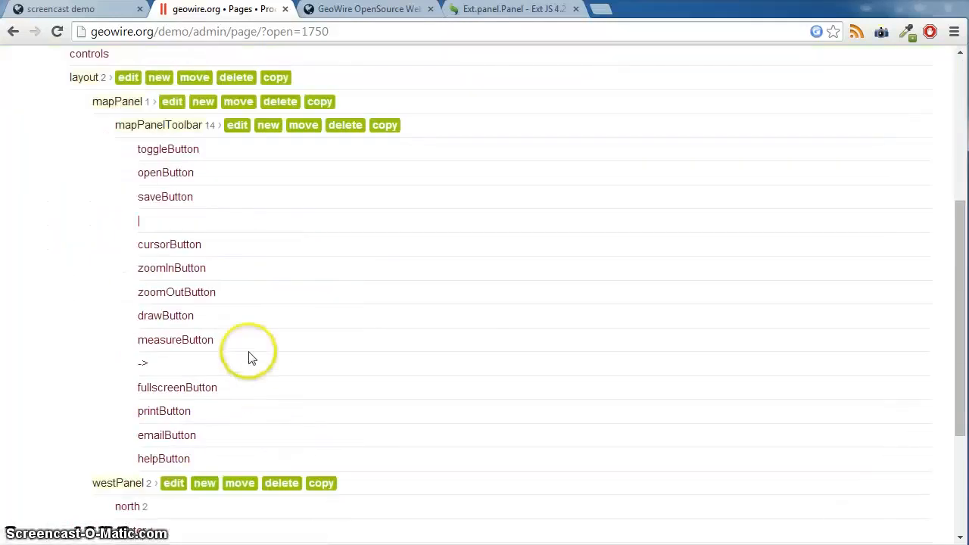
Collapse layout and westPanel, list the mapPanelToolbar pages again and compare them with the toolbar on the map
{"action": "left_click", "coordinate": [78, 82]}
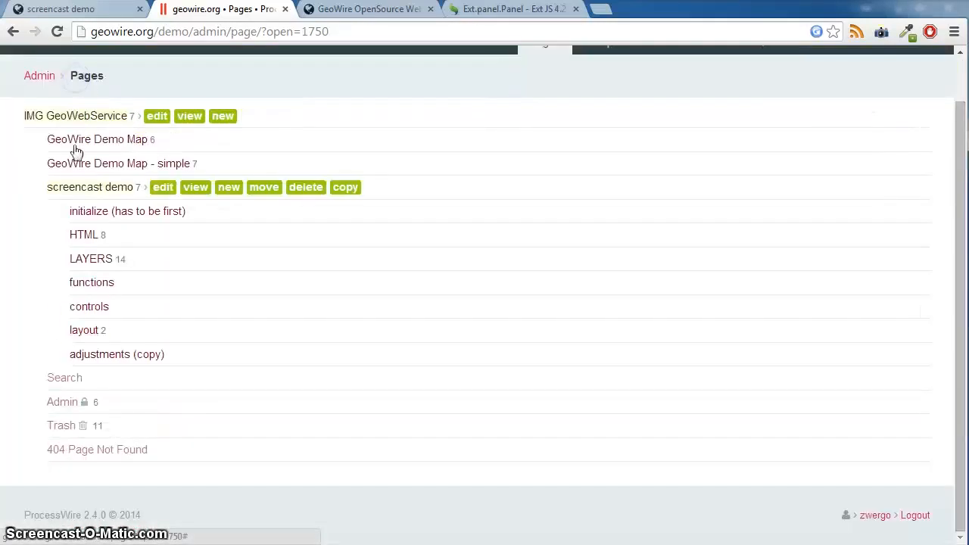
{"action": "left_click", "coordinate": [82, 336]}
{"action": "scroll", "coordinate": [85, 339], "scroll_direction": "down", "scroll_amount": 1}
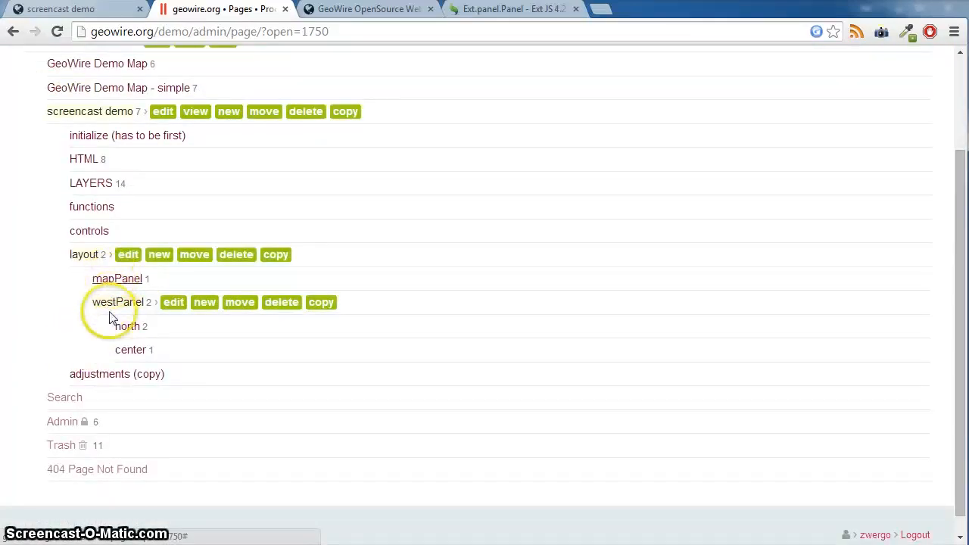
{"action": "left_click", "coordinate": [118, 303]}
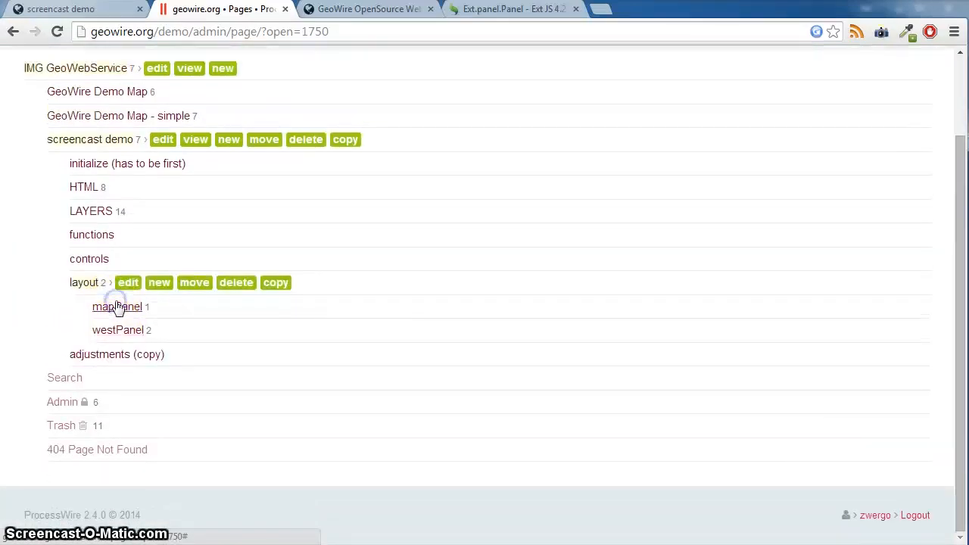
{"action": "left_click", "coordinate": [116, 306]}
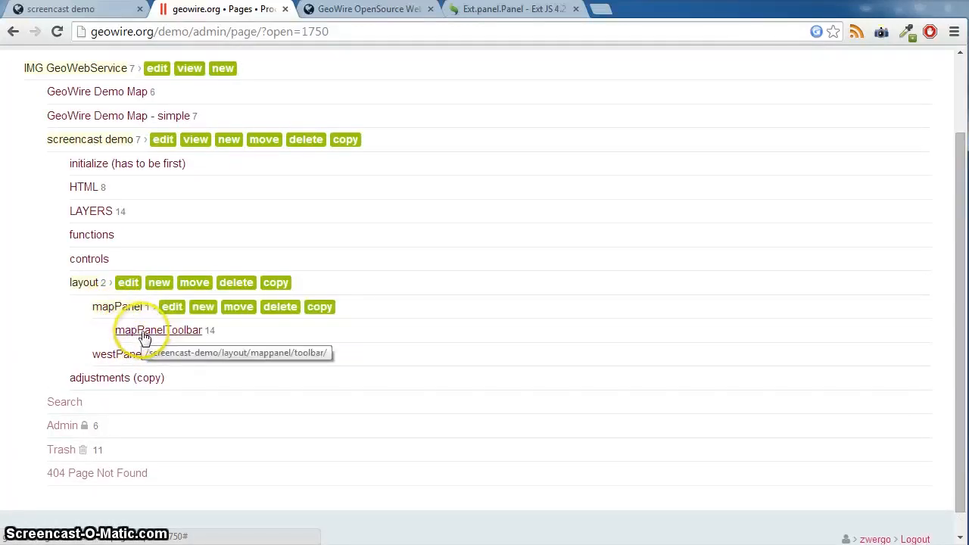
{"action": "left_click", "coordinate": [145, 333]}
{"action": "scroll", "coordinate": [159, 333], "scroll_direction": "down", "scroll_amount": 5}
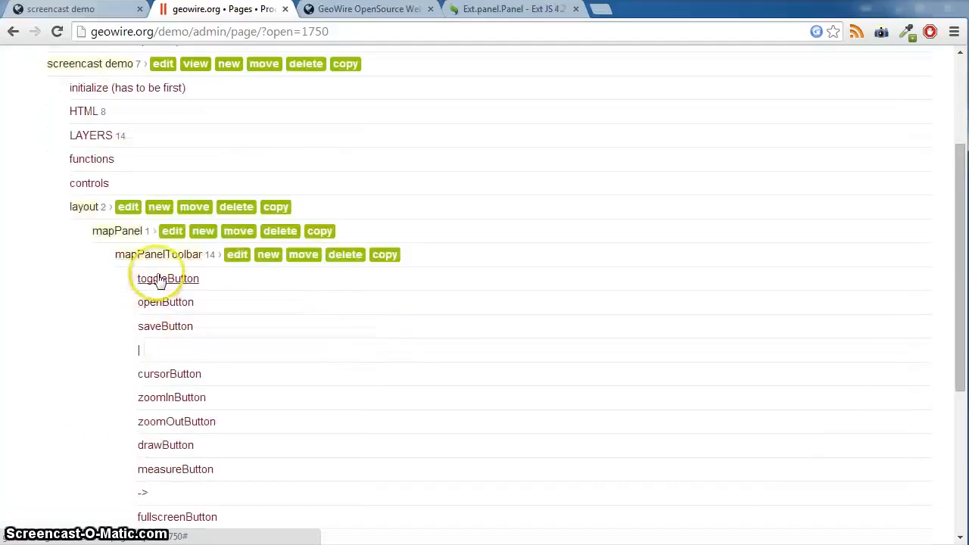
{"action": "scroll", "coordinate": [173, 331], "scroll_direction": "up", "scroll_amount": 2}
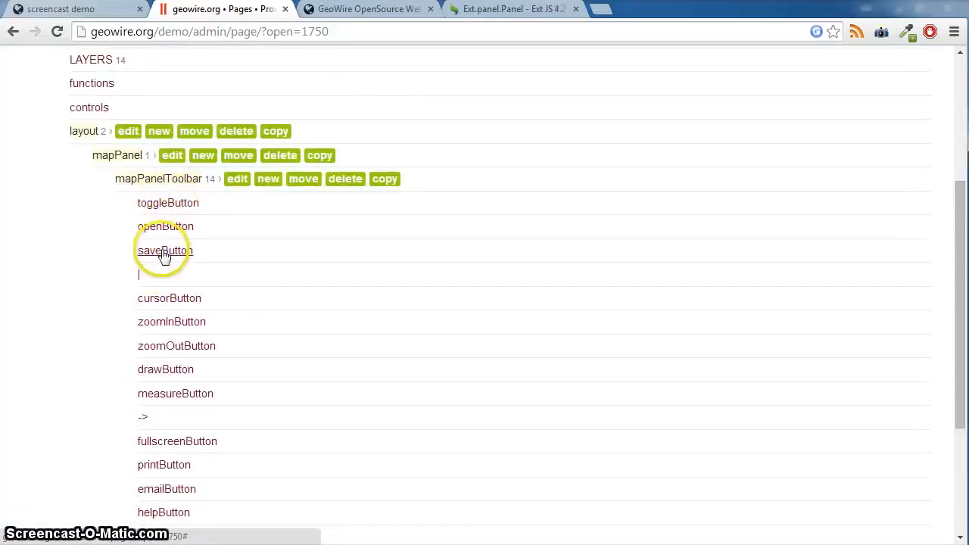
{"action": "left_click", "coordinate": [97, 11]}
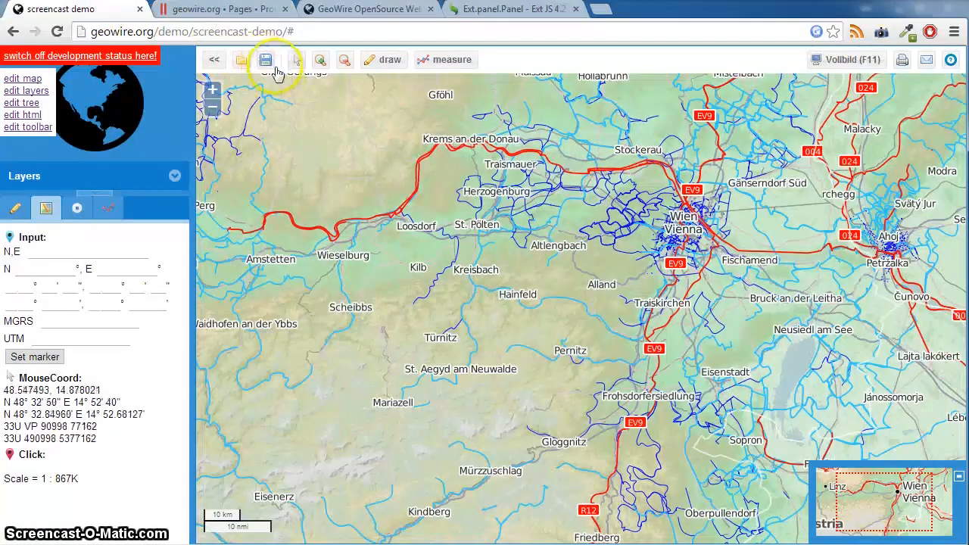
Delete the openButton page under mapPanelToolbar in the page list
{"action": "left_click", "coordinate": [210, 17]}
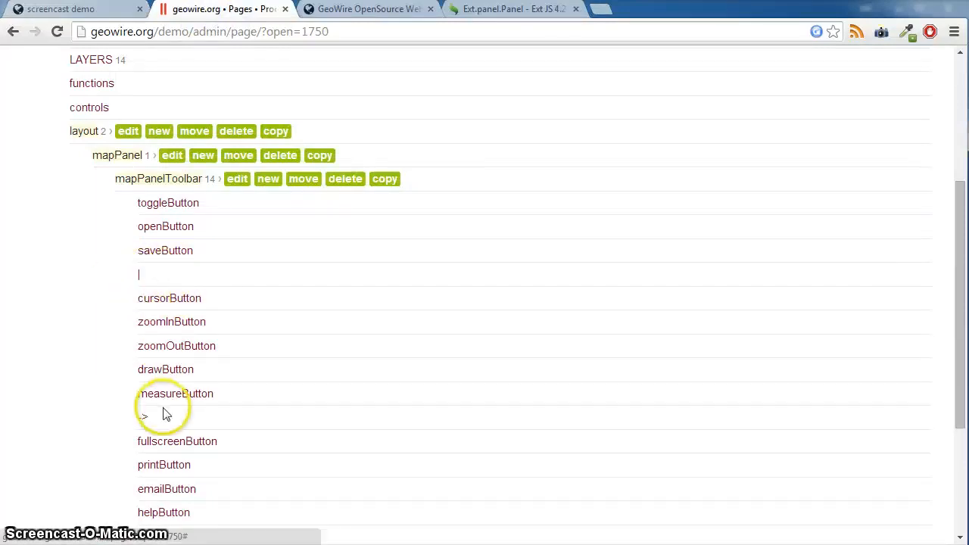
{"action": "left_click", "coordinate": [162, 230]}
{"action": "left_click", "coordinate": [326, 231]}
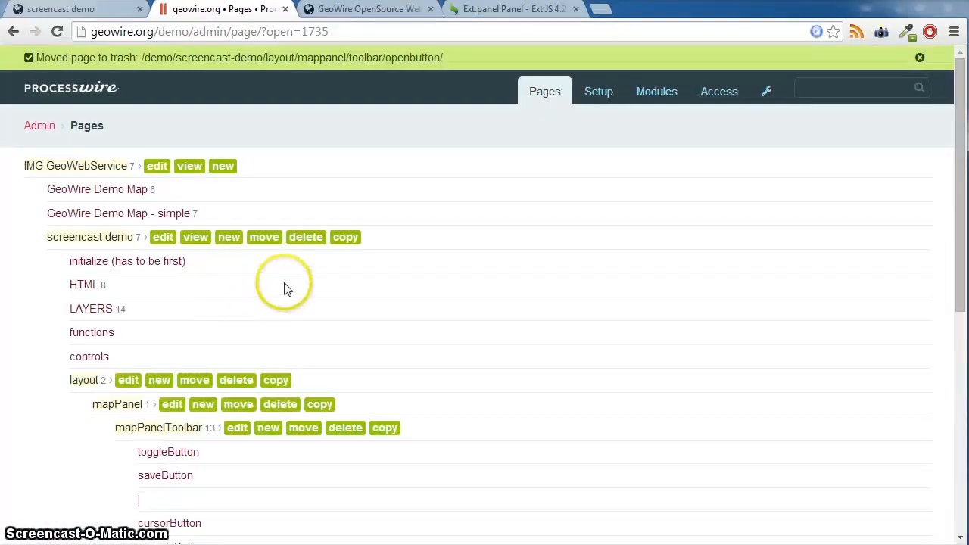
Delete the saveButton page and the | separator page under mapPanelToolbar
{"action": "scroll", "coordinate": [227, 305], "scroll_direction": "down", "scroll_amount": 1}
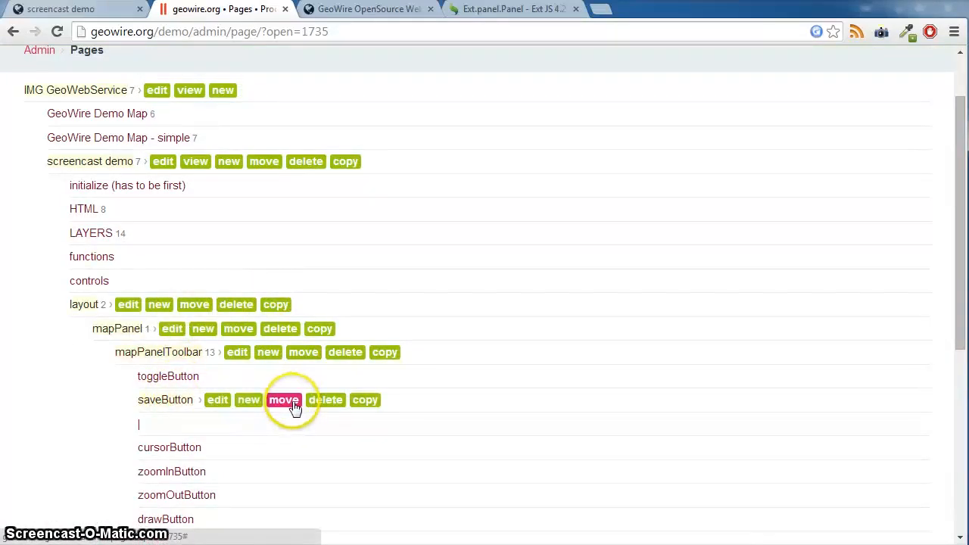
{"action": "left_click", "coordinate": [326, 399]}
{"action": "scroll", "coordinate": [432, 303], "scroll_direction": "down", "scroll_amount": 4}
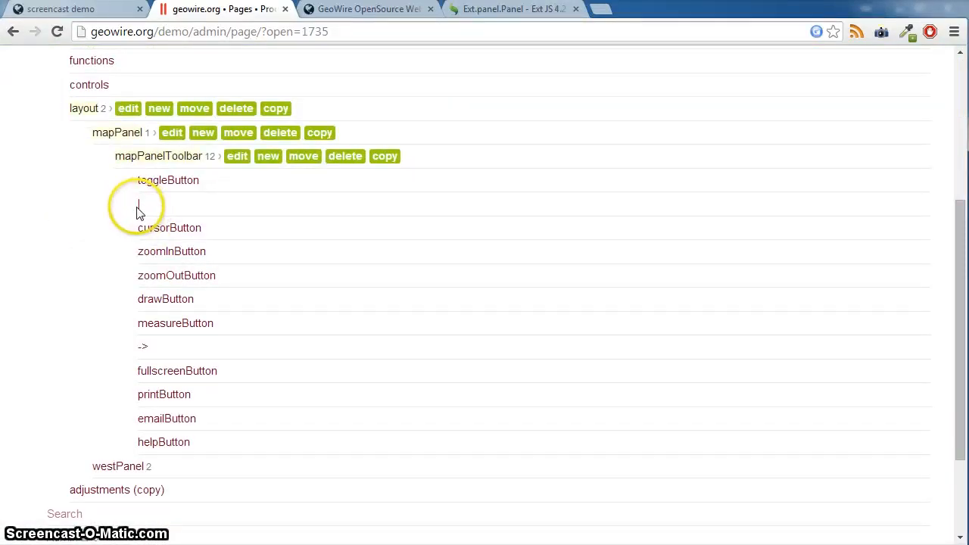
{"action": "left_click", "coordinate": [271, 204]}
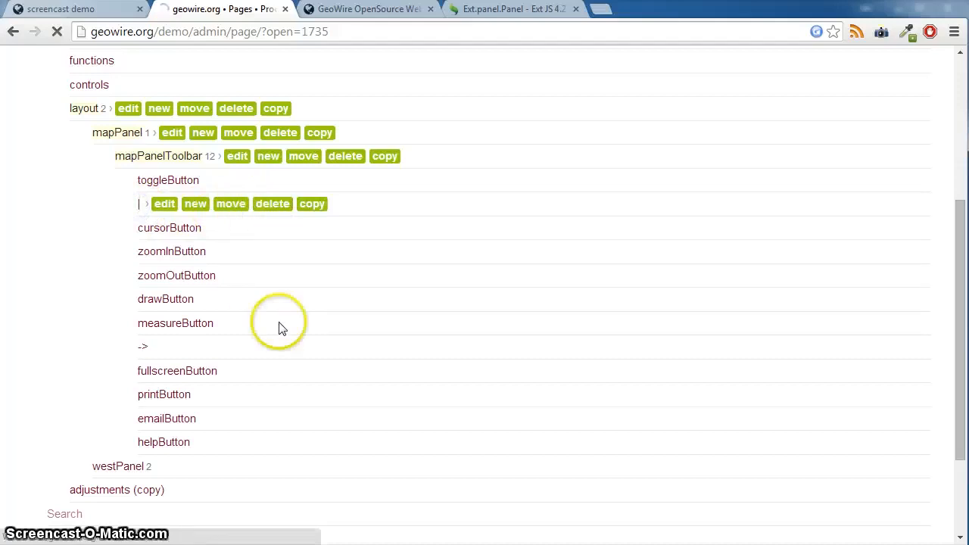
Delete the drawButton page under mapPanelToolbar
{"action": "scroll", "coordinate": [333, 277], "scroll_direction": "down", "scroll_amount": 4}
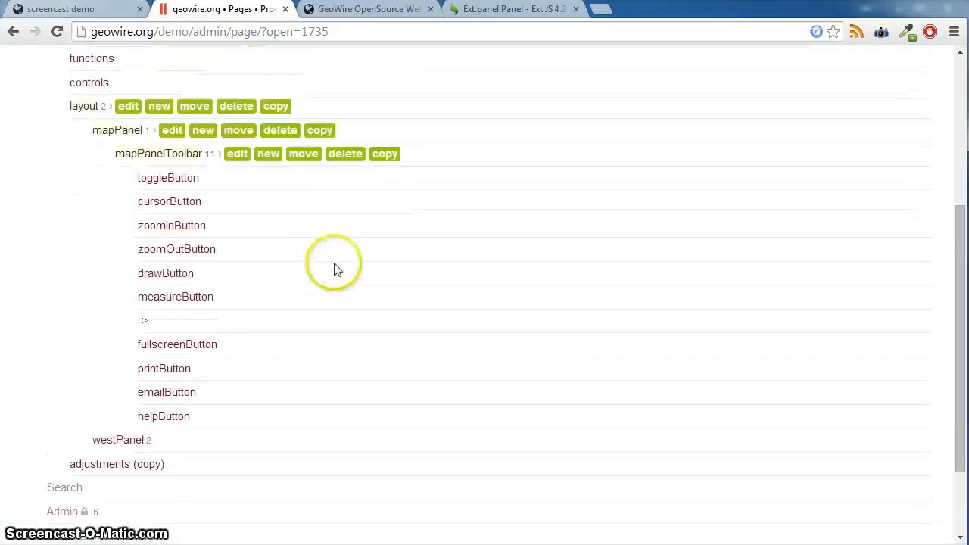
{"action": "scroll", "coordinate": [334, 270], "scroll_direction": "down", "scroll_amount": 1}
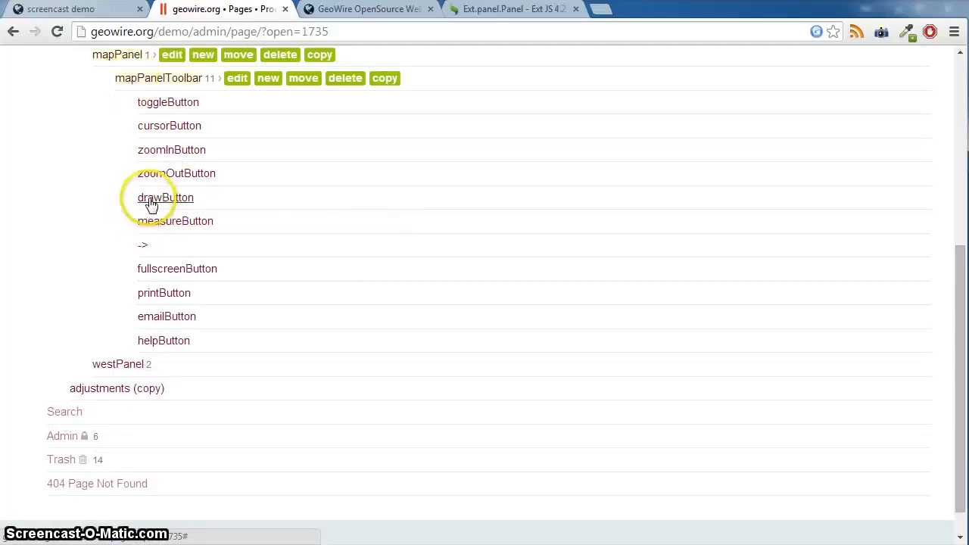
{"action": "mouse_move", "coordinate": [152, 202]}
{"action": "left_click", "coordinate": [322, 198]}
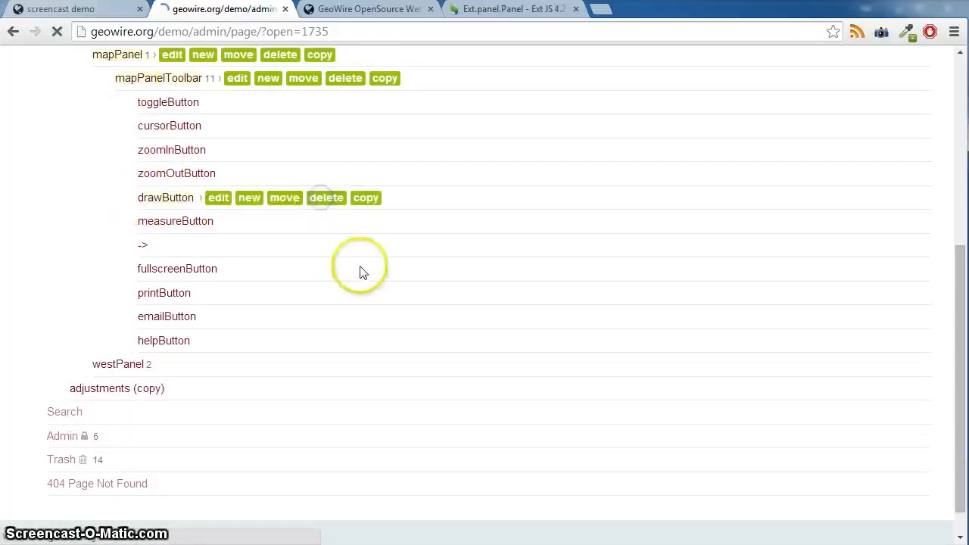
Return to the screencast demo map and reload it to check which toolbar buttons remain
{"action": "scroll", "coordinate": [371, 310], "scroll_direction": "down", "scroll_amount": 4}
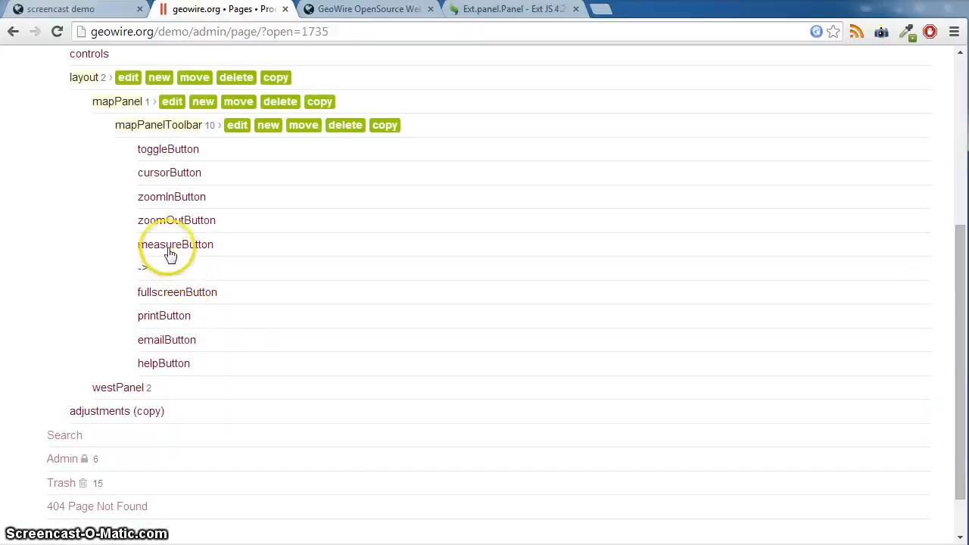
{"action": "left_click", "coordinate": [75, 15]}
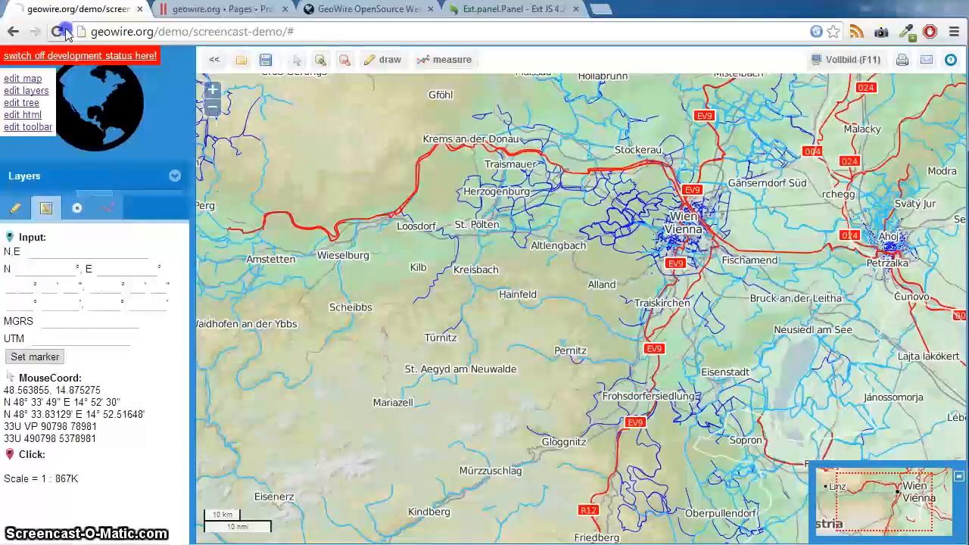
{"action": "left_click", "coordinate": [61, 31]}
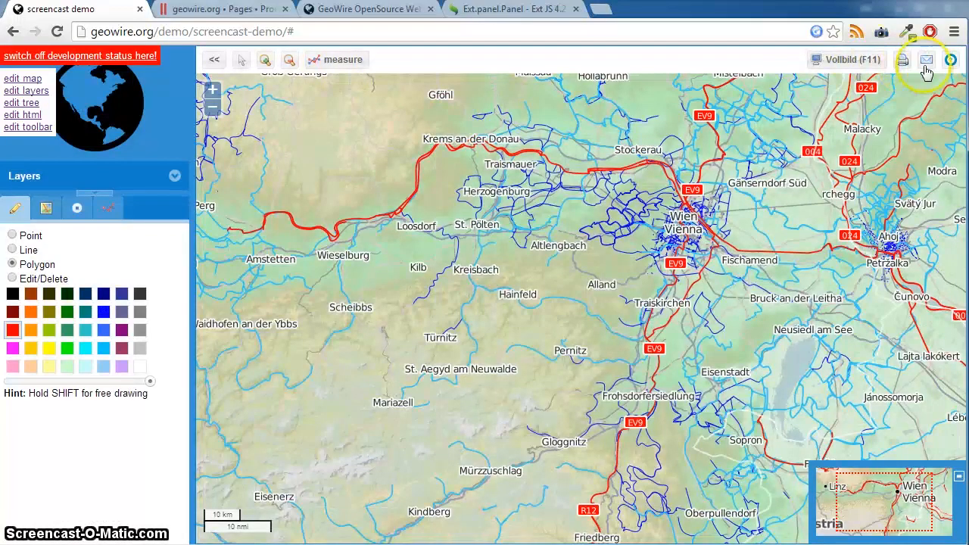
Go back to the page list and delete the fullscreenButton page under mapPanelToolbar
{"action": "left_click", "coordinate": [227, 13]}
{"action": "mouse_move", "coordinate": [272, 299]}
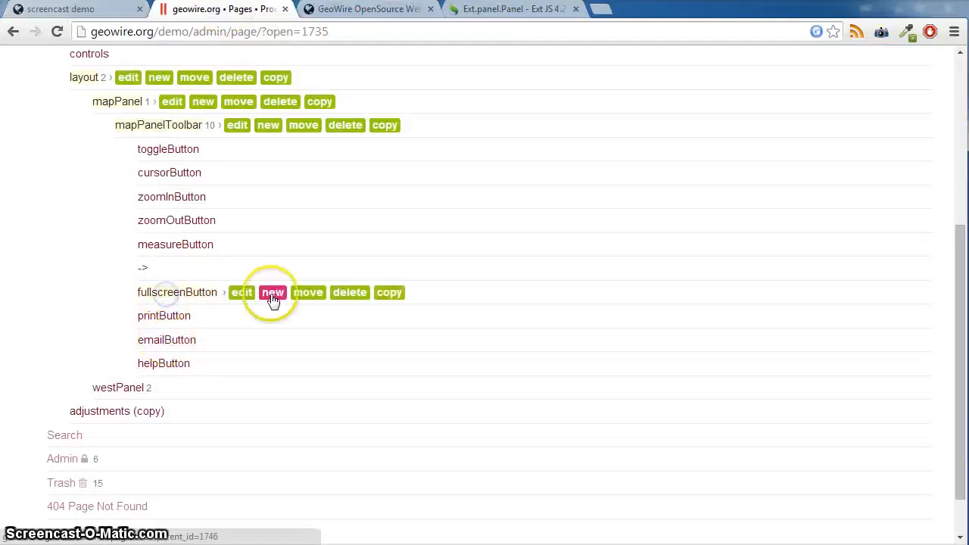
{"action": "left_click", "coordinate": [348, 293]}
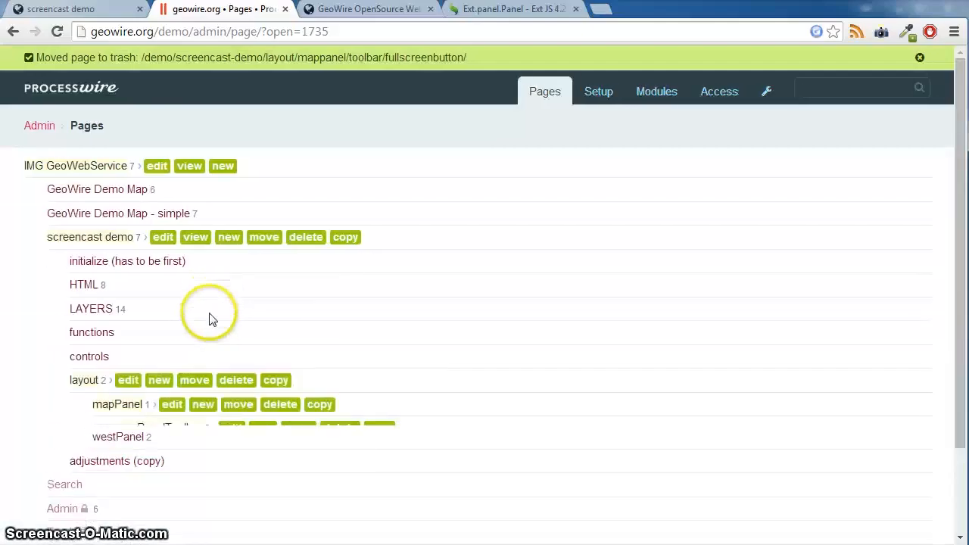
Delete the printButton and emailButton pages under mapPanelToolbar
{"action": "scroll", "coordinate": [220, 307], "scroll_direction": "down", "scroll_amount": 3}
{"action": "mouse_move", "coordinate": [232, 368]}
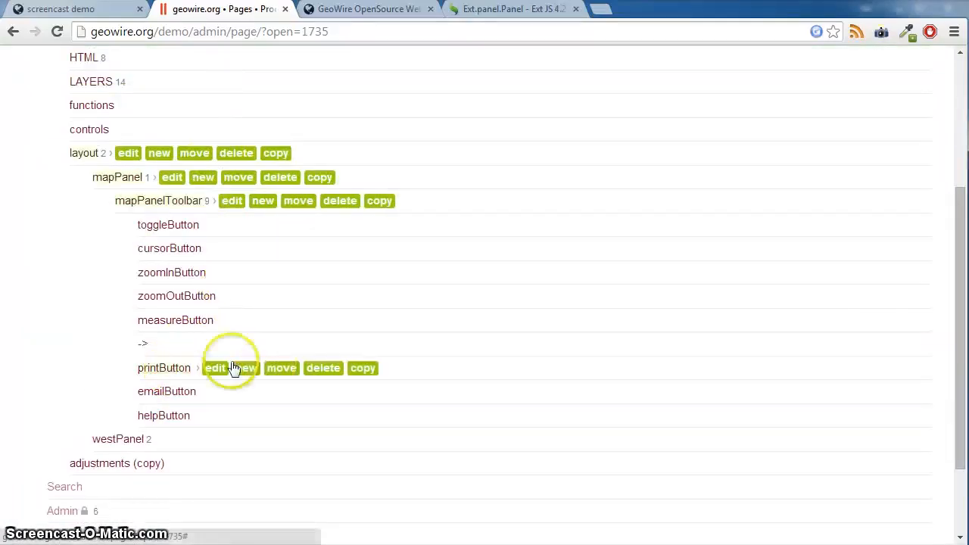
{"action": "left_click", "coordinate": [324, 369]}
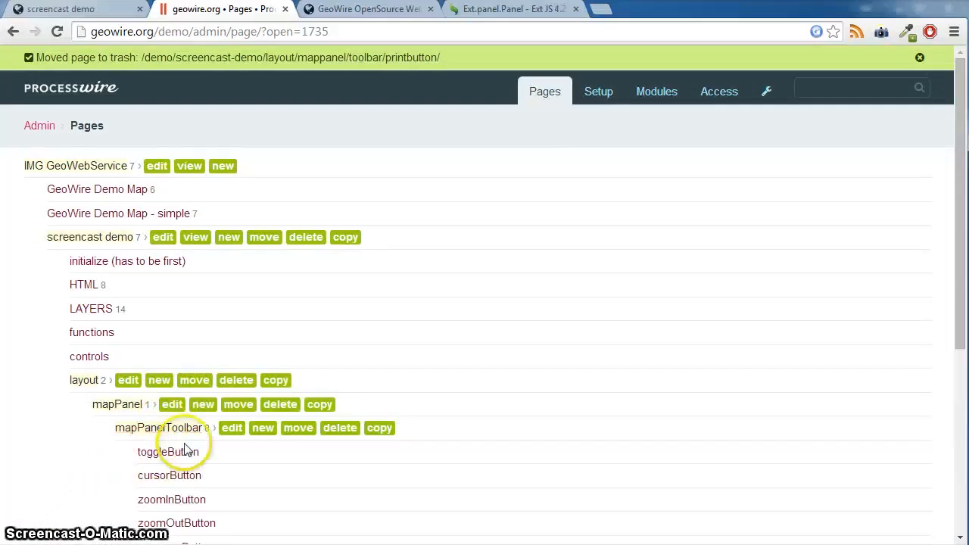
{"action": "scroll", "coordinate": [186, 450], "scroll_direction": "down", "scroll_amount": 4}
{"action": "left_click", "coordinate": [337, 297]}
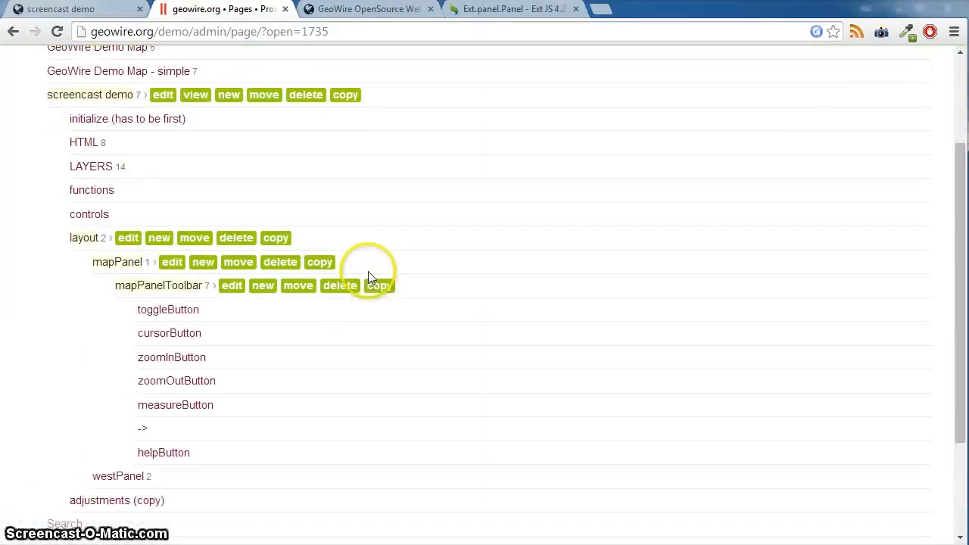
Move the -> page under mapPanelToolbar above measureButton so the measure button aligns with the help button
{"action": "scroll", "coordinate": [356, 296], "scroll_direction": "down", "scroll_amount": 4}
{"action": "left_click", "coordinate": [142, 284]}
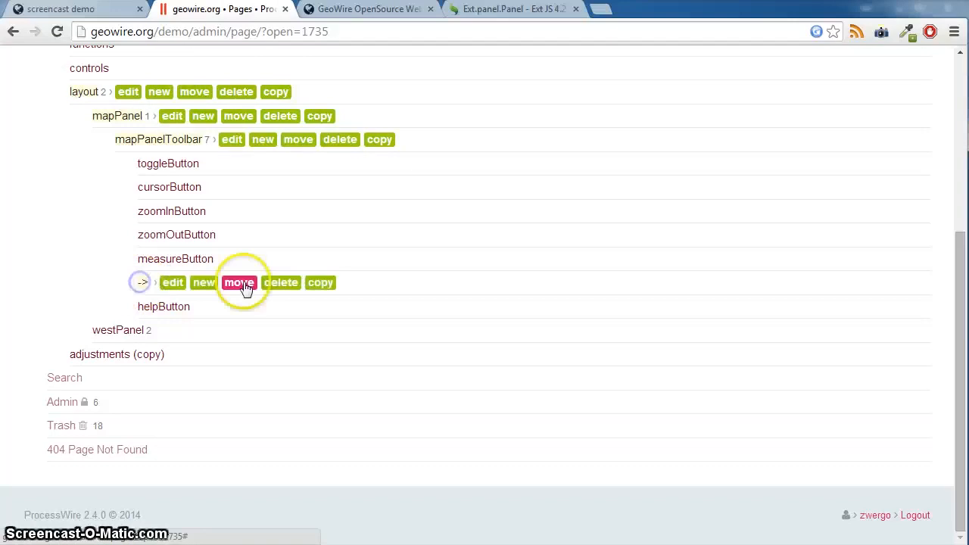
{"action": "left_click", "coordinate": [246, 290]}
{"action": "left_click_drag", "start_coordinate": [140, 282], "coordinate": [144, 274]}
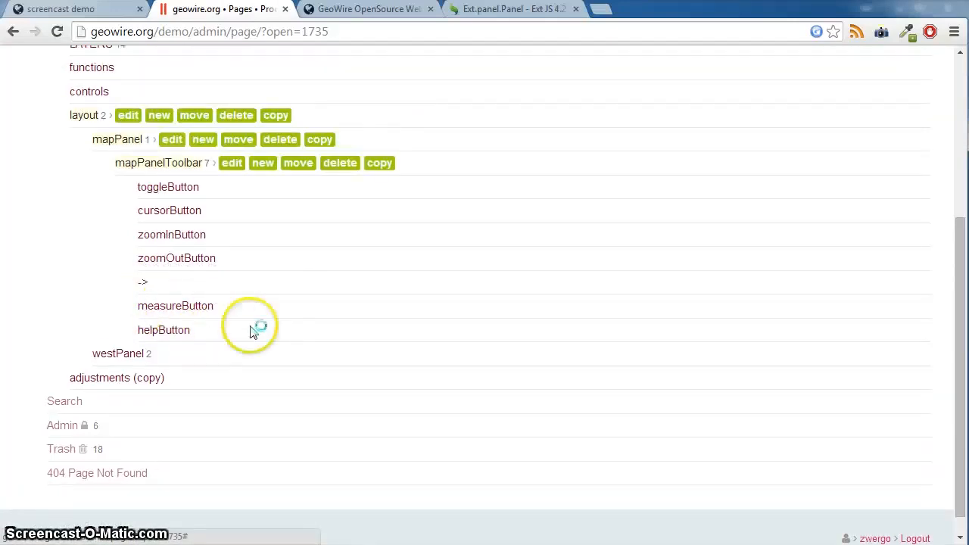
Check the rearranged toolbar on the screencast demo map, opening and closing the Help window
{"action": "left_click", "coordinate": [73, 9]}
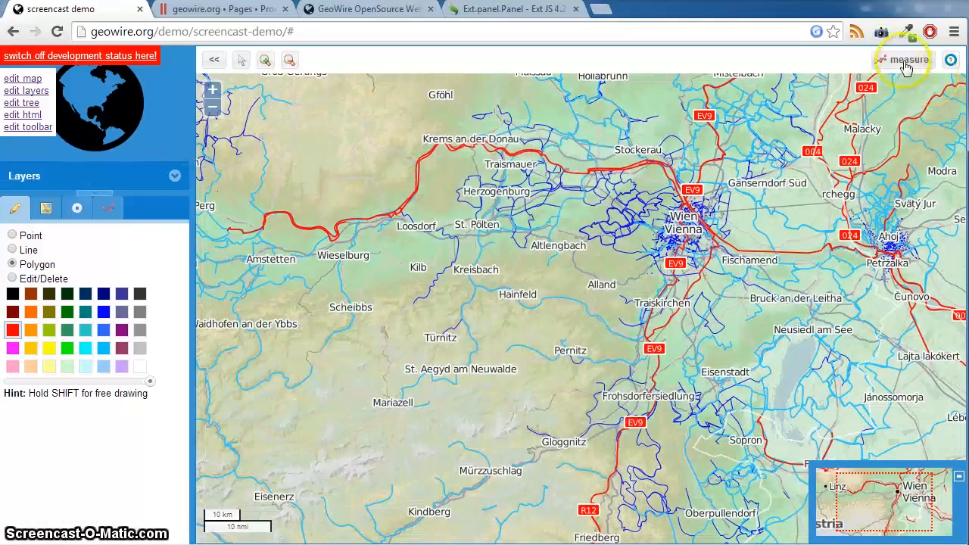
{"action": "left_click", "coordinate": [951, 62]}
{"action": "left_click", "coordinate": [564, 238]}
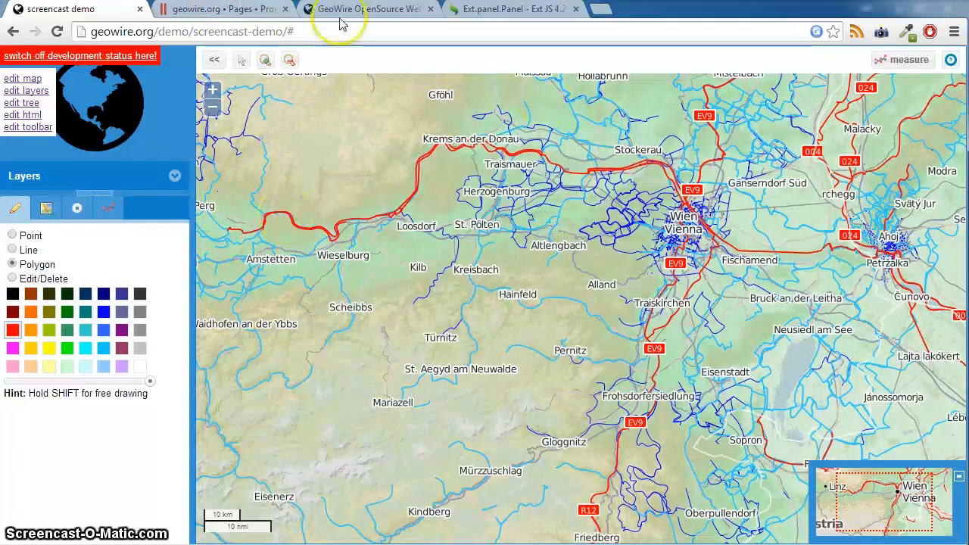
{"action": "left_click", "coordinate": [950, 61]}
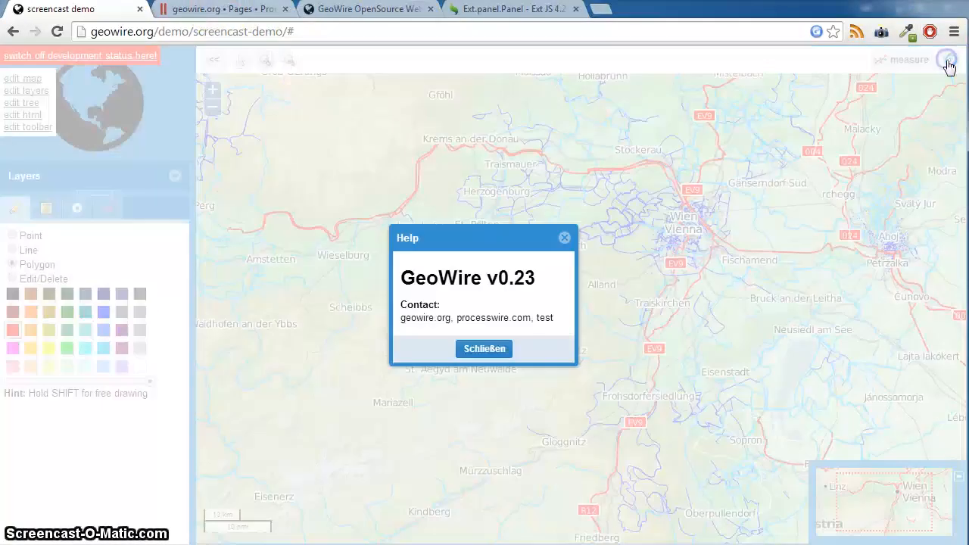
{"action": "left_click", "coordinate": [567, 240]}
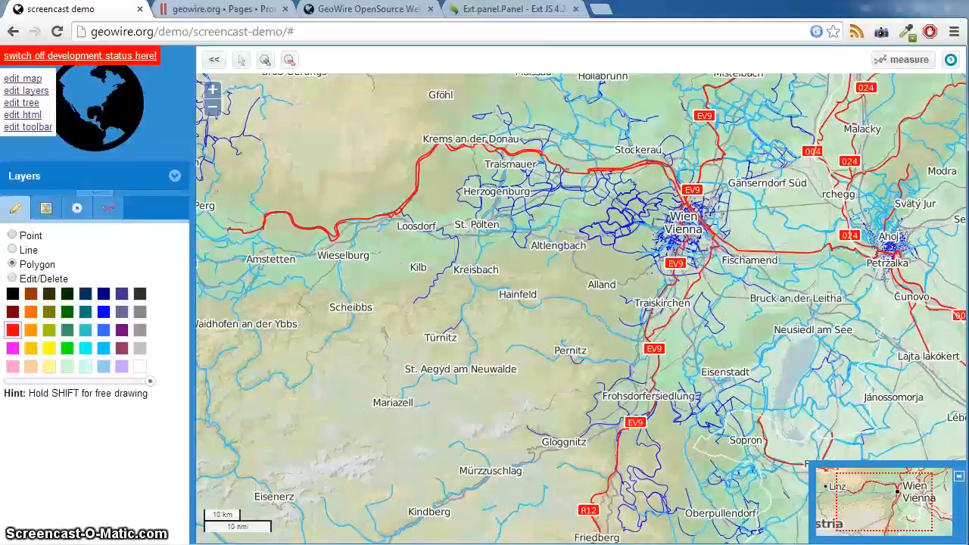
Open the helpButton page for editing and examine its title and include file path buttons/helpButton.inc
{"action": "left_click", "coordinate": [196, 9]}
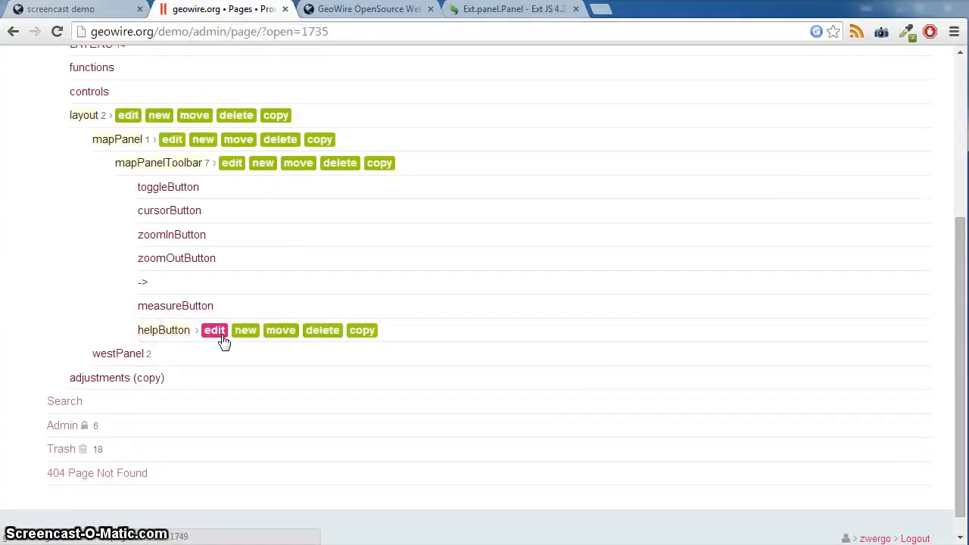
{"action": "left_click", "coordinate": [218, 338]}
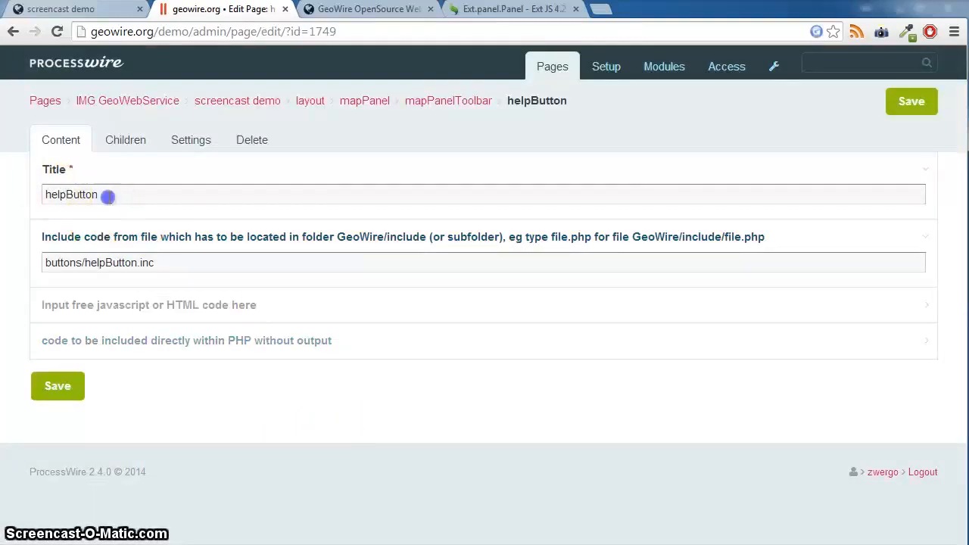
{"action": "double_click", "coordinate": [109, 194]}
{"action": "left_click", "coordinate": [118, 262]}
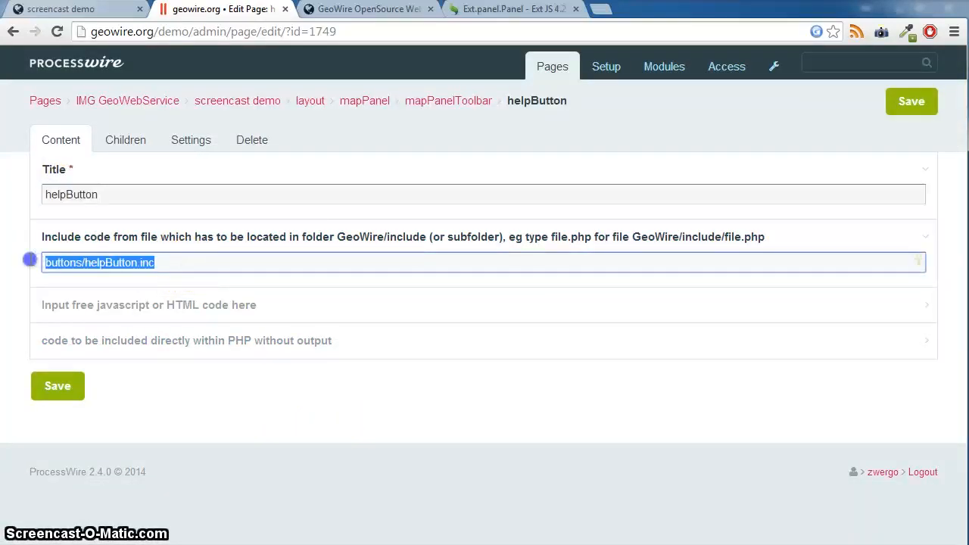
{"action": "left_click", "coordinate": [48, 262]}
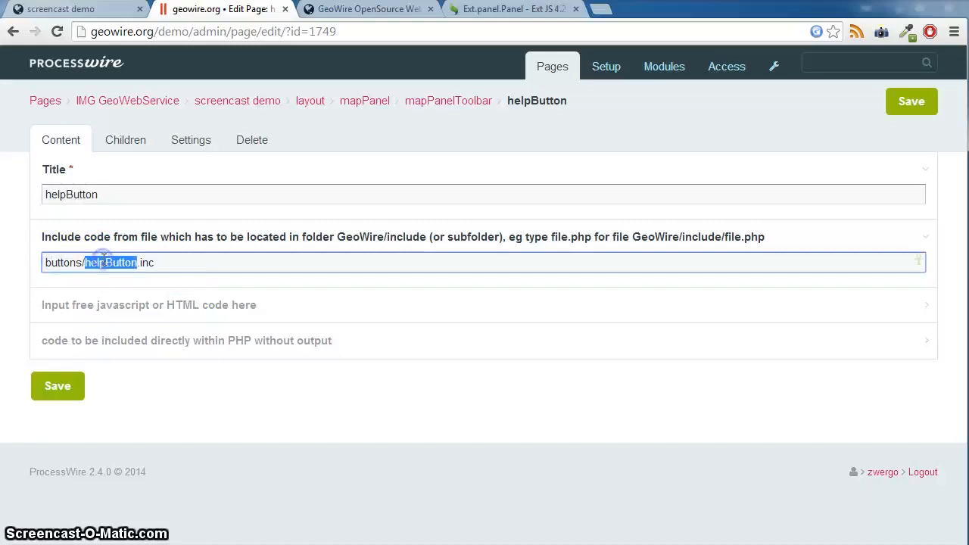
{"action": "double_click", "coordinate": [147, 261]}
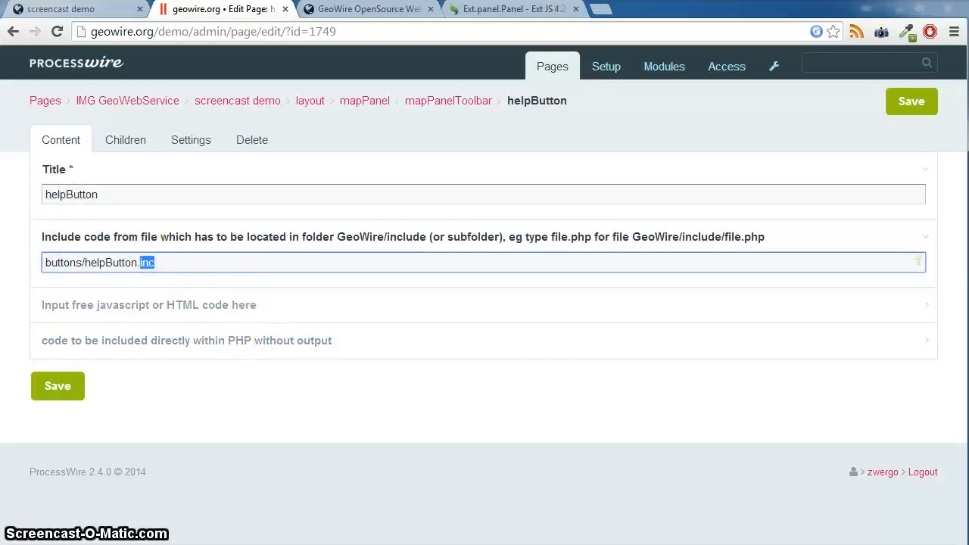
Switch to Sublime Text and decline the download of the remote treePanel.js over the local file
{"action": "key", "text": "alt+Tab"}
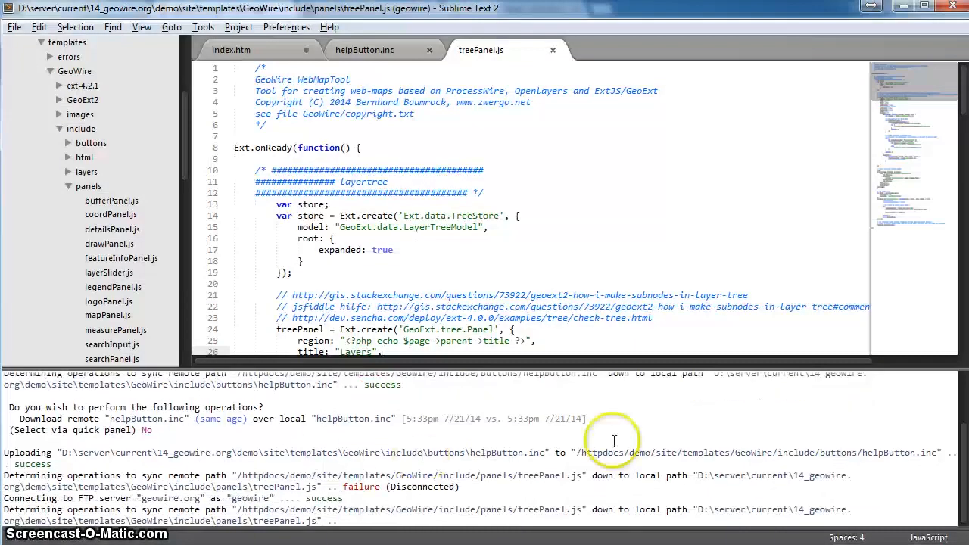
{"action": "scroll", "coordinate": [144, 235], "scroll_direction": "up", "scroll_amount": 3}
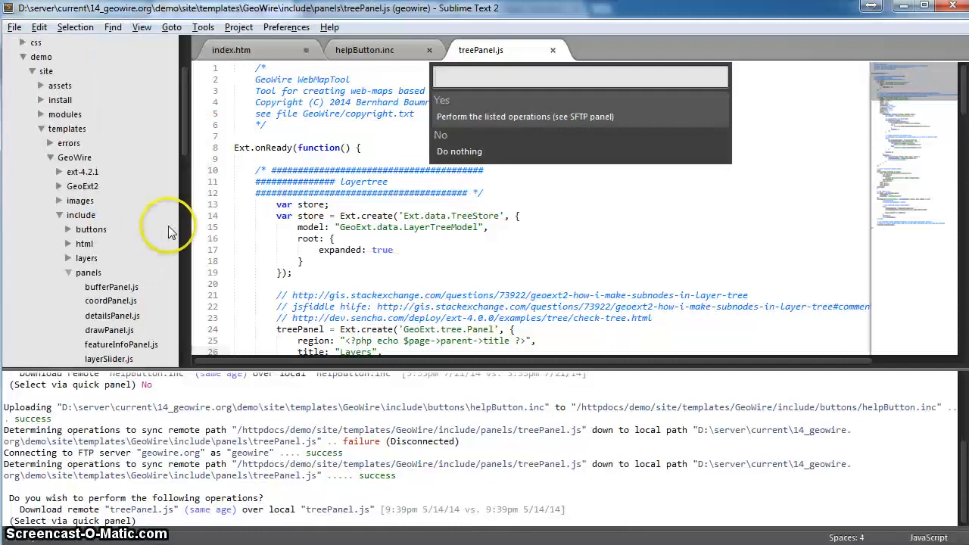
{"action": "scroll", "coordinate": [173, 256], "scroll_direction": "down", "scroll_amount": 2}
{"action": "left_click", "coordinate": [488, 147]}
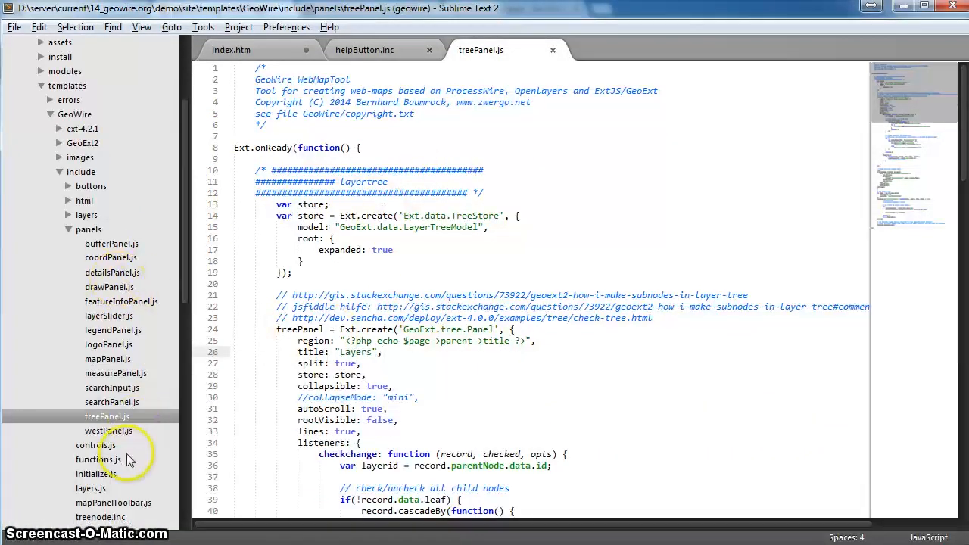
Collapse the panels folder, then collapse and reopen demo and site to examine the ProcessWire folder structure
{"action": "left_click", "coordinate": [69, 230]}
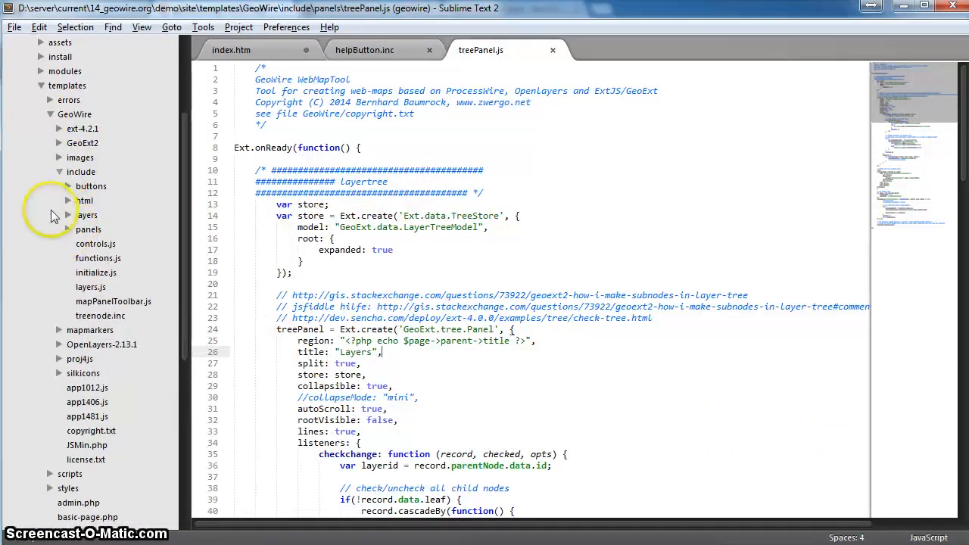
{"action": "scroll", "coordinate": [53, 215], "scroll_direction": "up", "scroll_amount": 1}
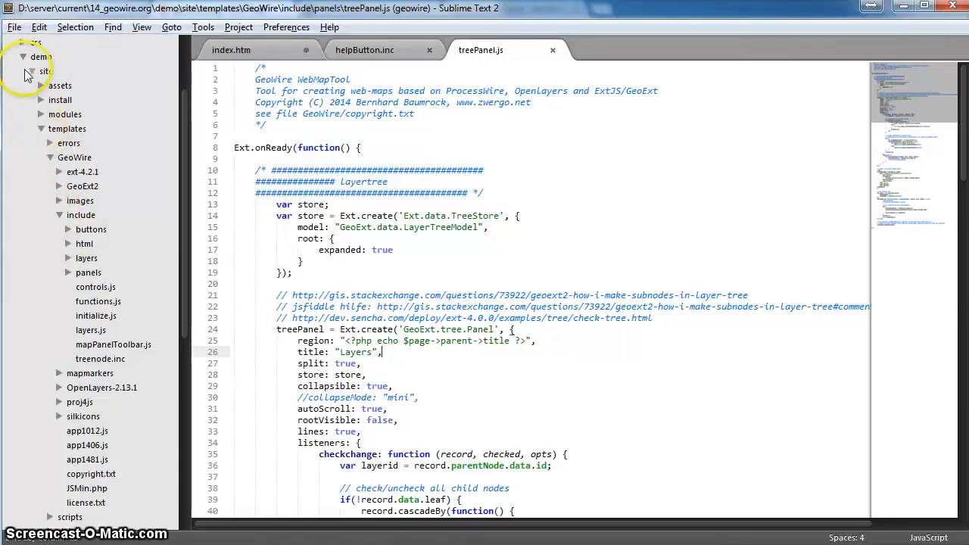
{"action": "left_click", "coordinate": [28, 75]}
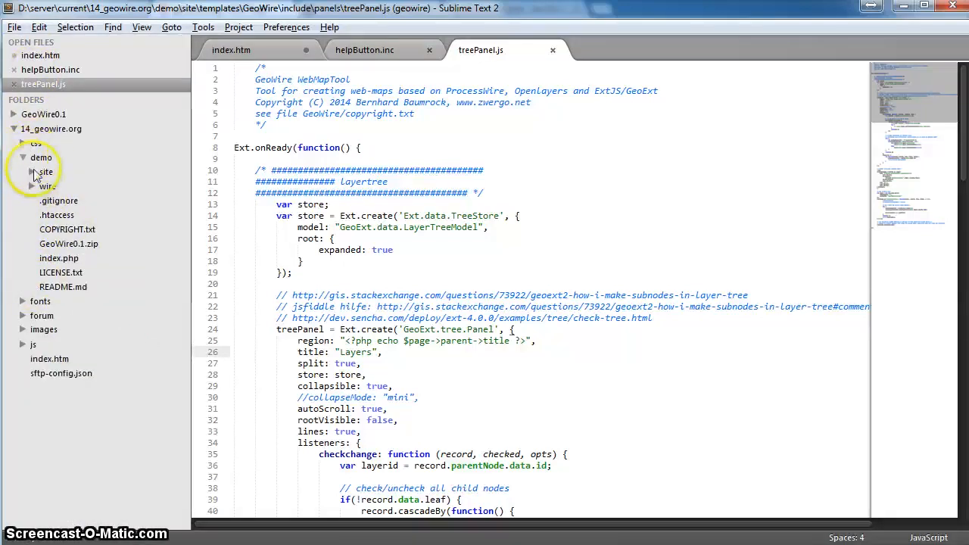
{"action": "left_click", "coordinate": [32, 171]}
{"action": "left_click", "coordinate": [41, 133]}
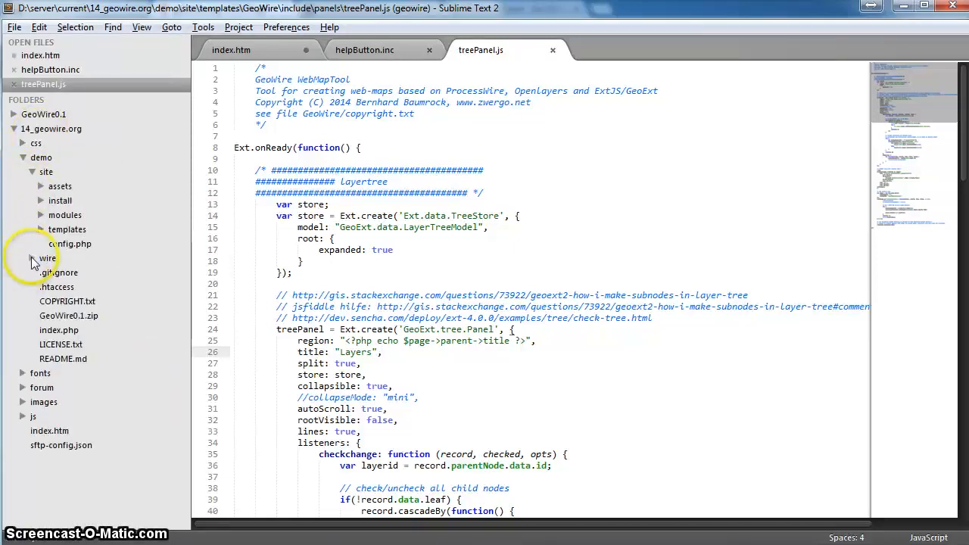
{"action": "left_click", "coordinate": [37, 158]}
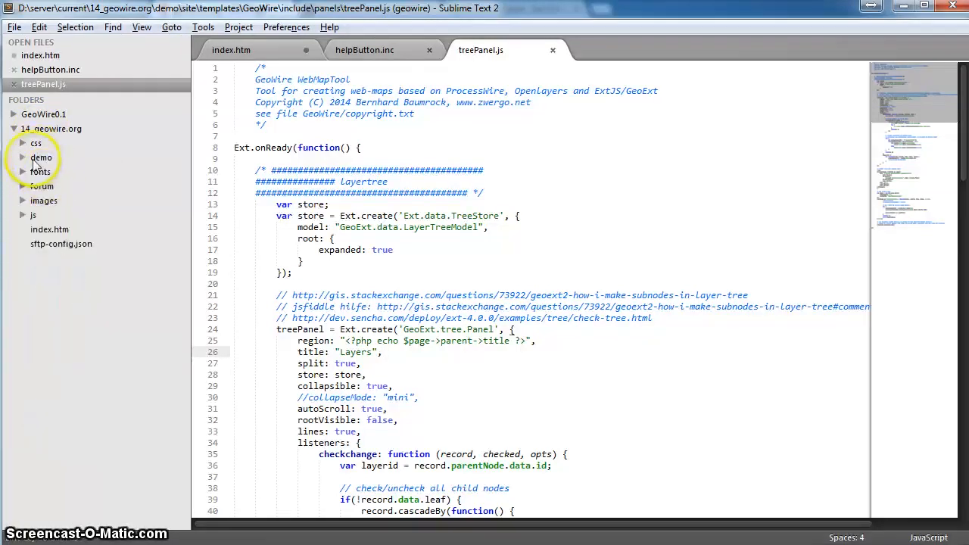
{"action": "left_click", "coordinate": [23, 157]}
{"action": "left_click", "coordinate": [38, 158]}
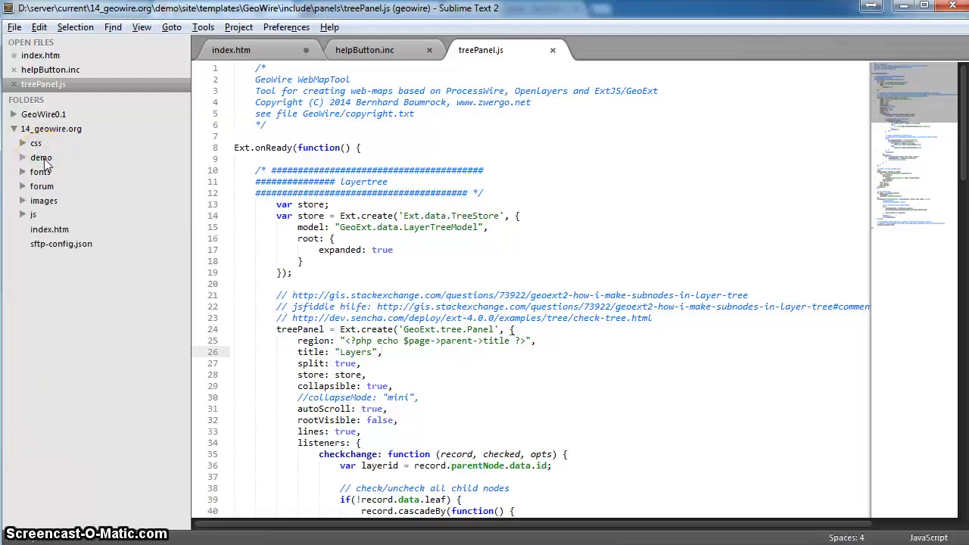
{"action": "left_click", "coordinate": [42, 158]}
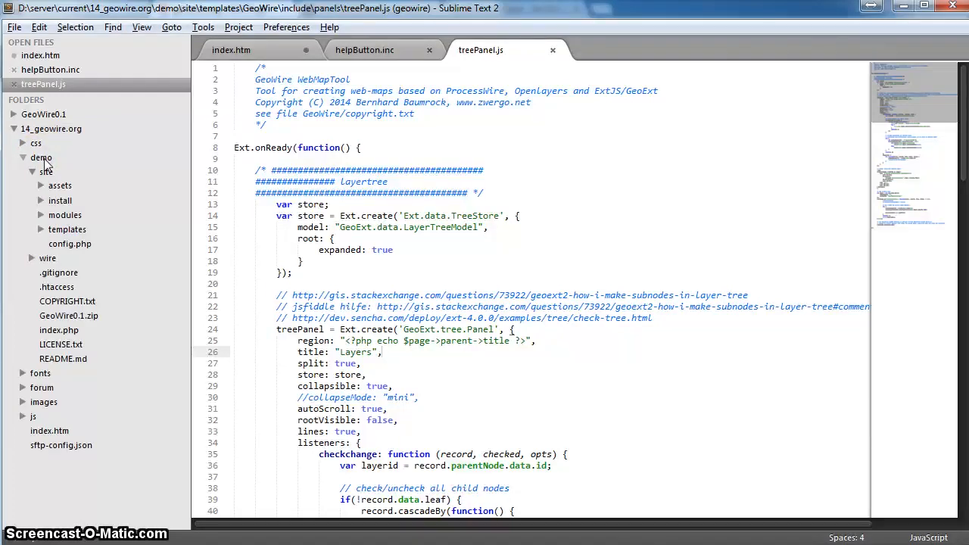
Open helpButton.inc from the site/templates/GeoWire/include/buttons folder for editing
{"action": "left_click", "coordinate": [45, 172]}
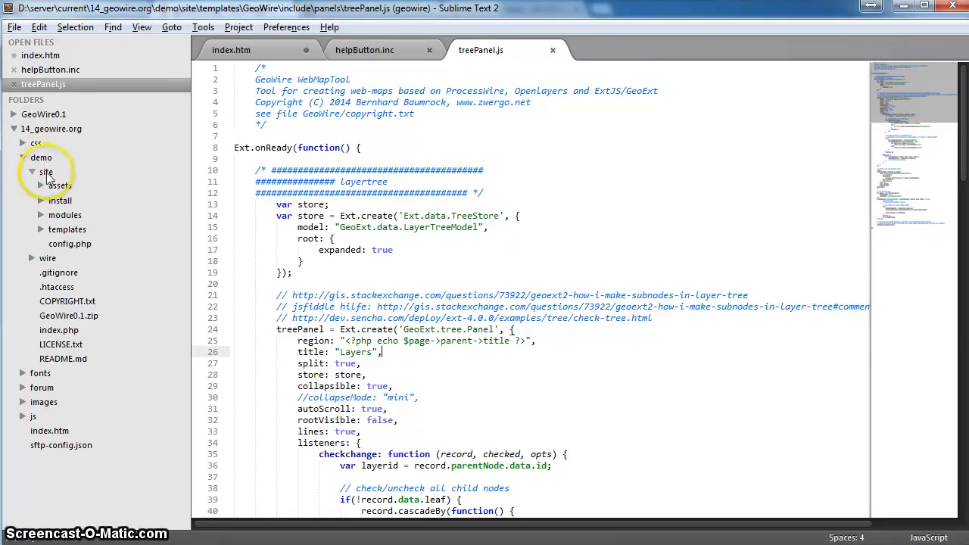
{"action": "left_click", "coordinate": [40, 229]}
{"action": "scroll", "coordinate": [40, 229], "scroll_direction": "down", "scroll_amount": 2}
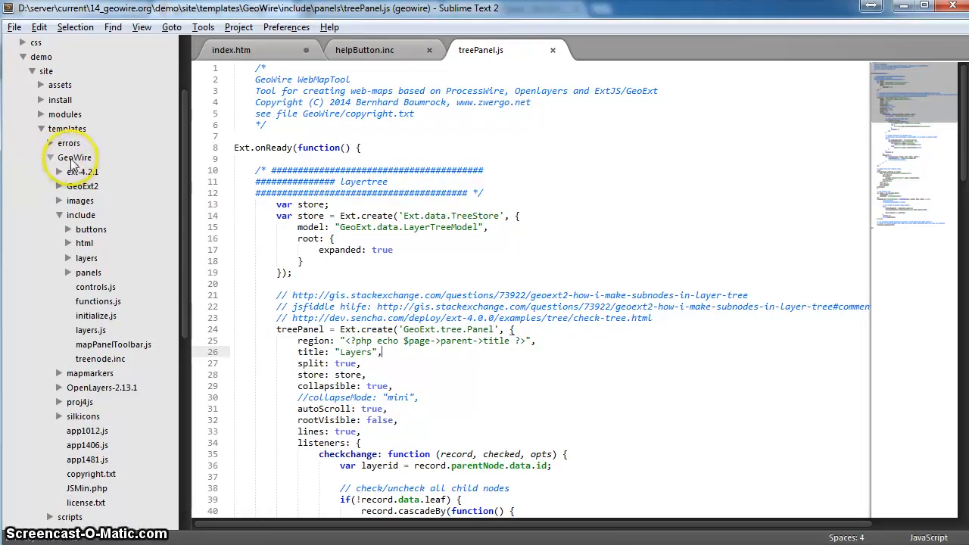
{"action": "left_click", "coordinate": [68, 230]}
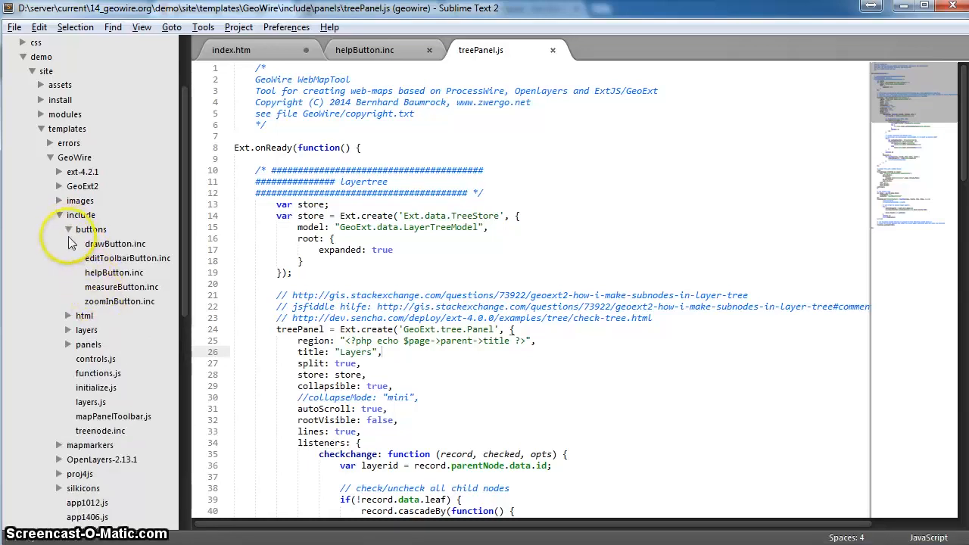
{"action": "left_click", "coordinate": [106, 274]}
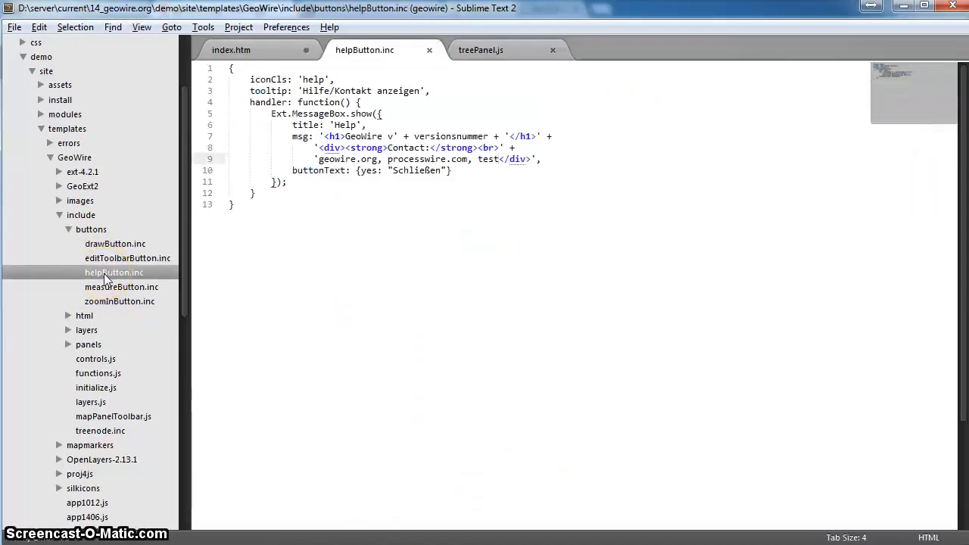
{"action": "left_click", "coordinate": [333, 202]}
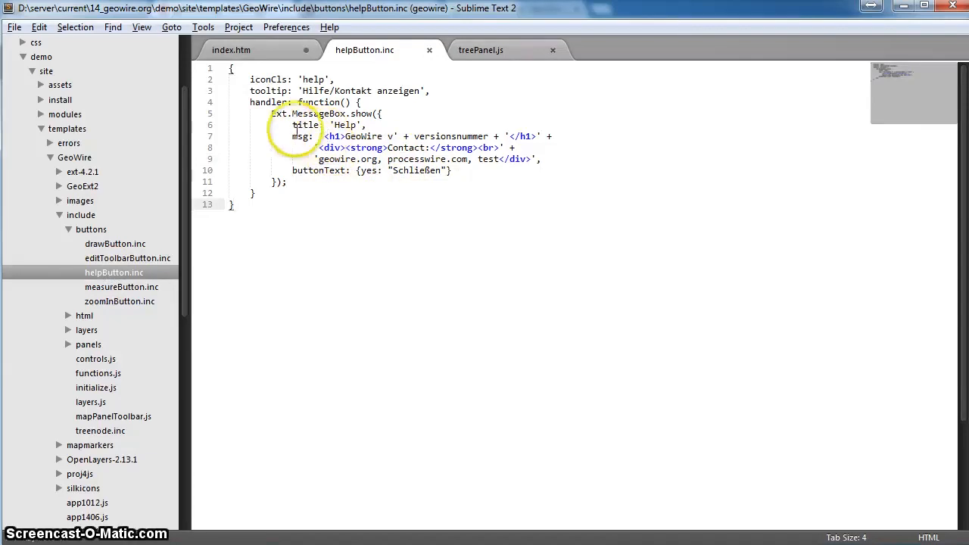
Replace the h1 heading content in helpButton.inc's message with DEMO and save the file
{"action": "left_click_drag", "start_coordinate": [291, 136], "coordinate": [537, 158]}
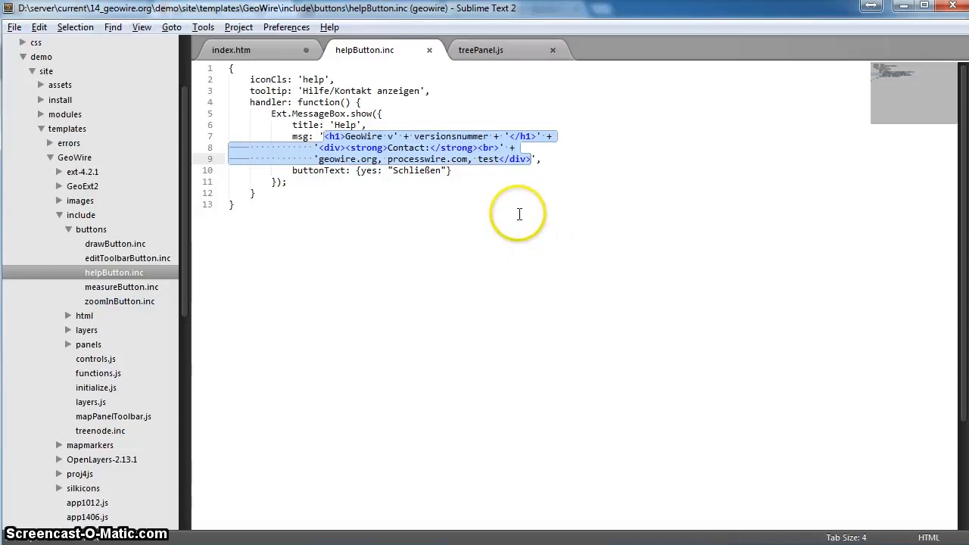
{"action": "left_click", "coordinate": [489, 176]}
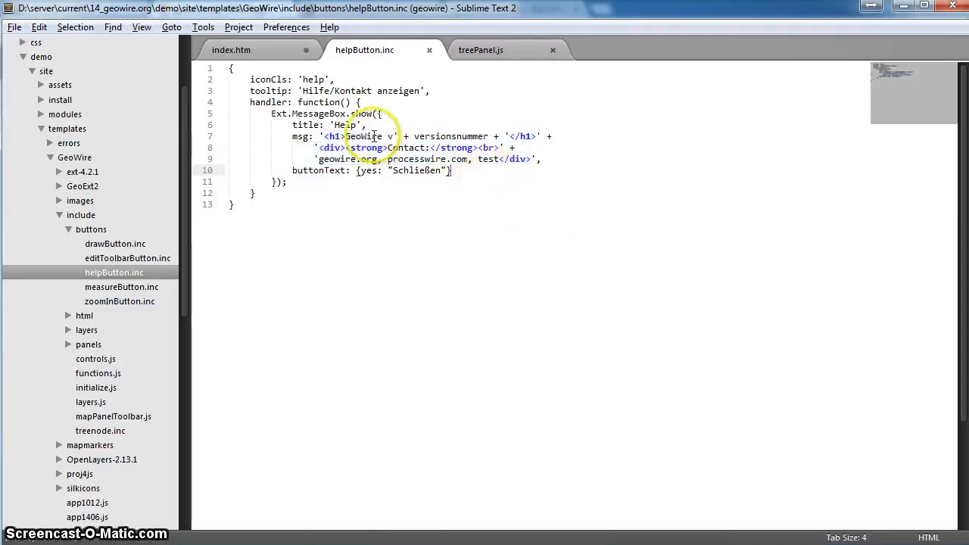
{"action": "left_click_drag", "start_coordinate": [345, 136], "coordinate": [513, 134]}
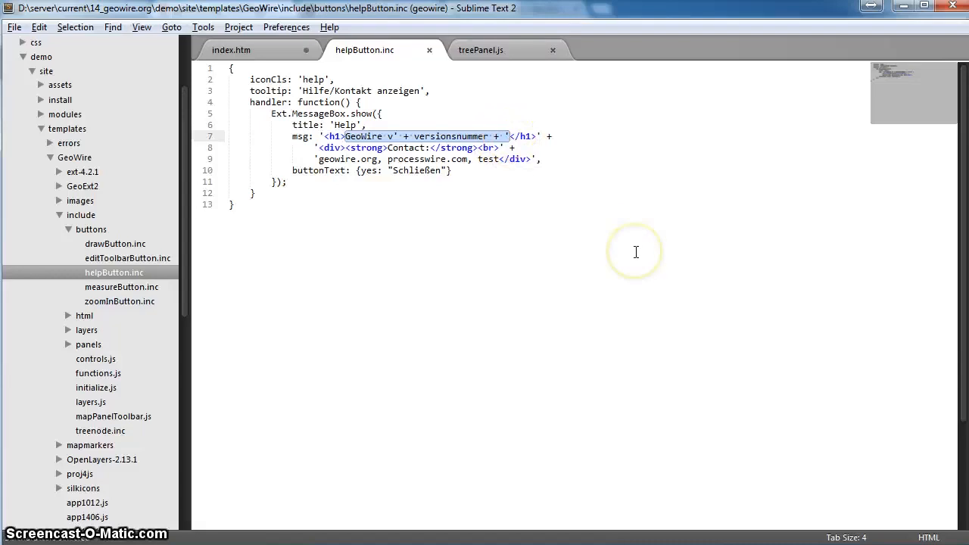
{"action": "type", "text": "DE"}
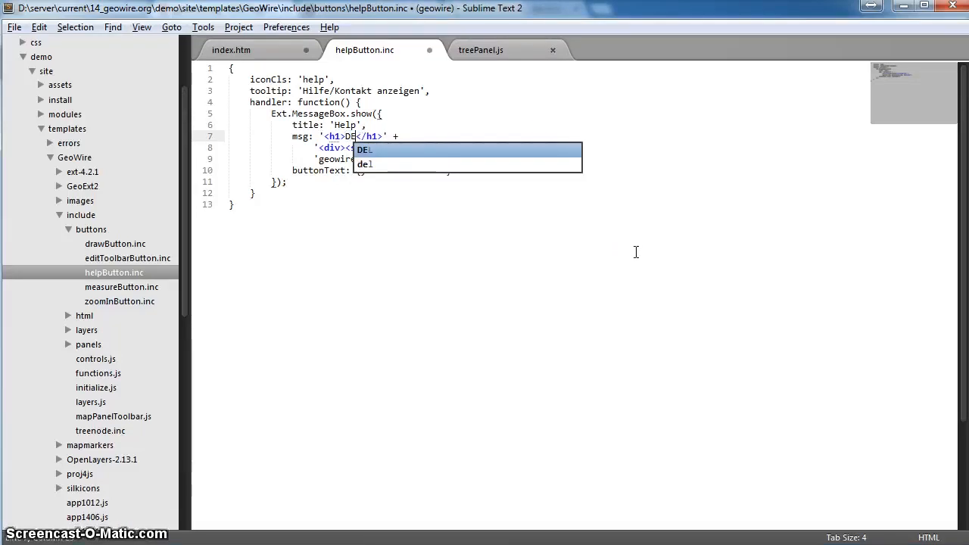
{"action": "type", "text": "MO"}
{"action": "key", "text": "ctrl+s"}
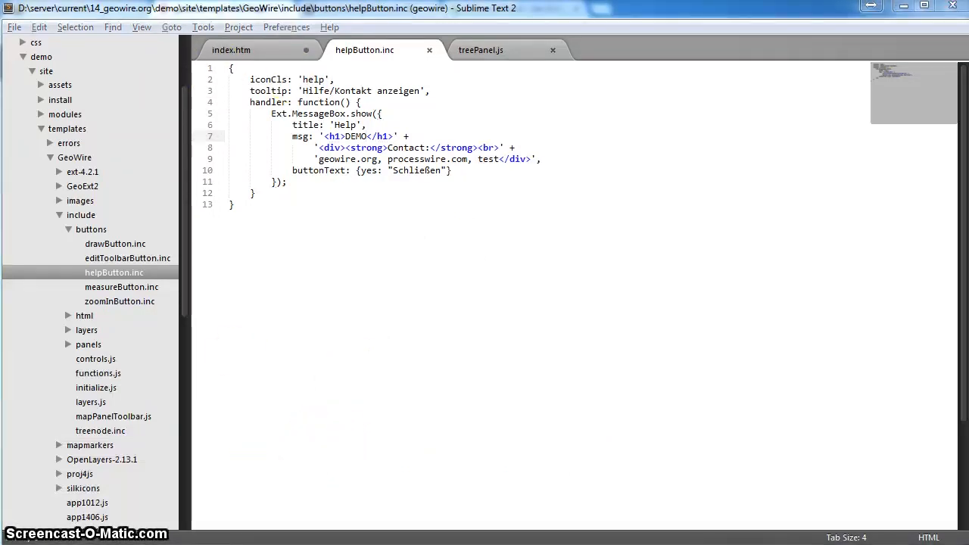
Switch to the browser, reload the screencast demo map, check the heading in the Help window and close it
{"action": "key", "text": "alt+Tab"}
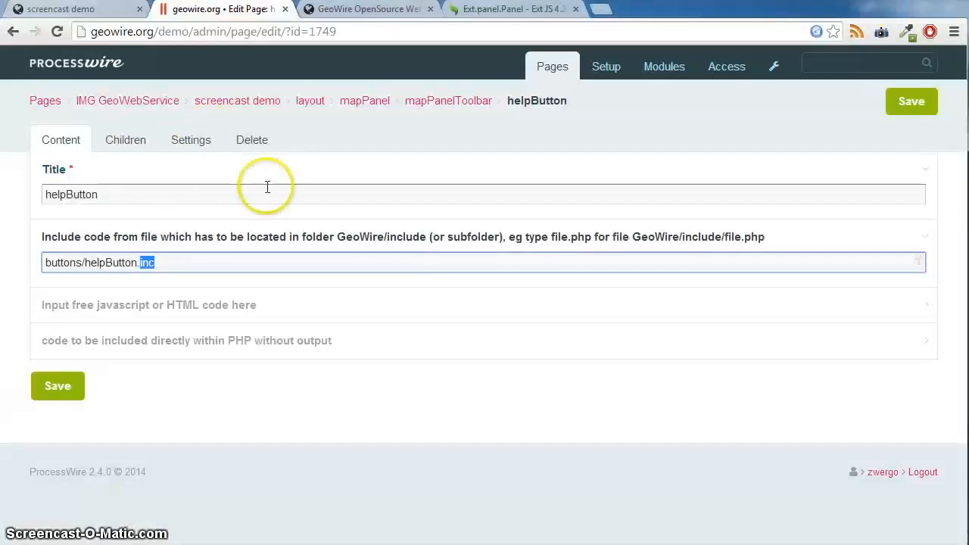
{"action": "left_click", "coordinate": [83, 9]}
{"action": "left_click", "coordinate": [56, 31]}
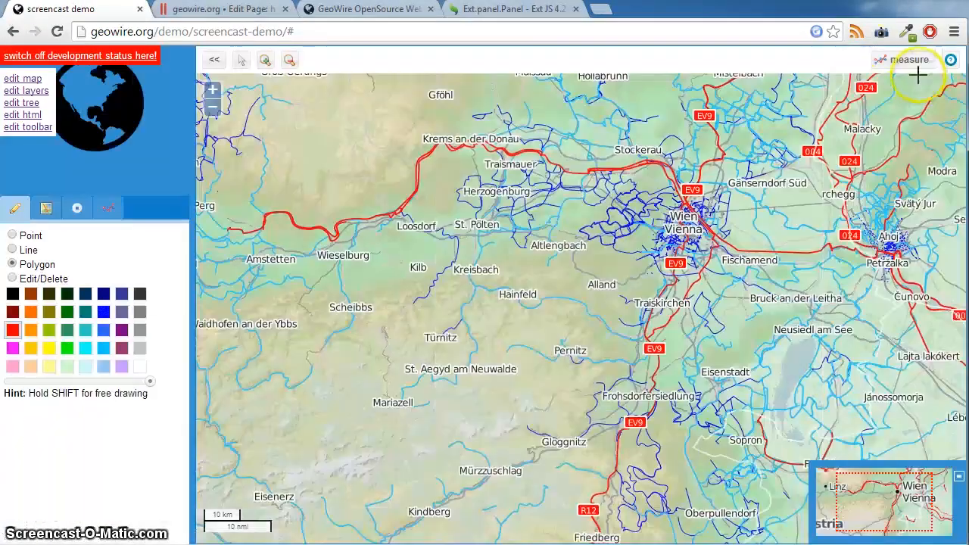
{"action": "left_click", "coordinate": [949, 59]}
{"action": "left_click_drag", "start_coordinate": [474, 277], "coordinate": [432, 271]}
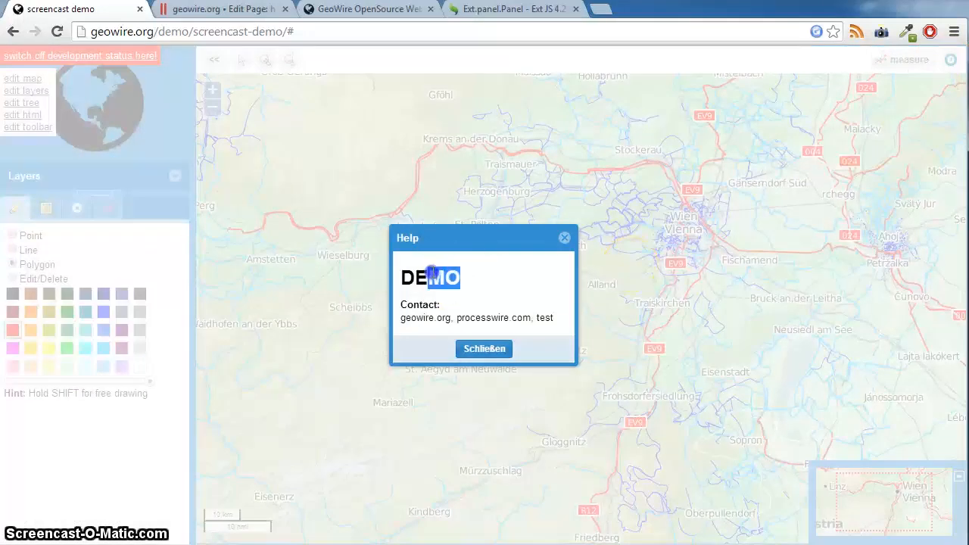
{"action": "left_click", "coordinate": [408, 275]}
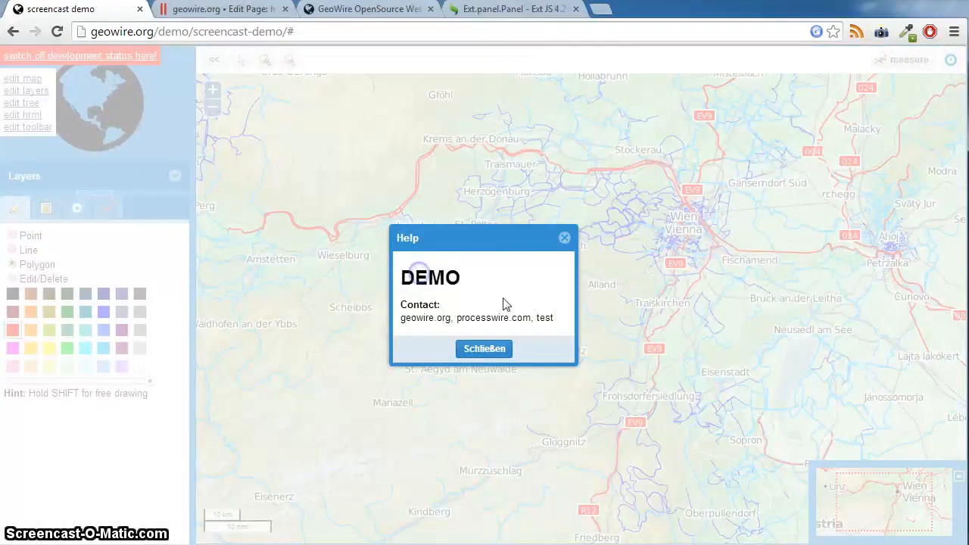
{"action": "left_click", "coordinate": [566, 240]}
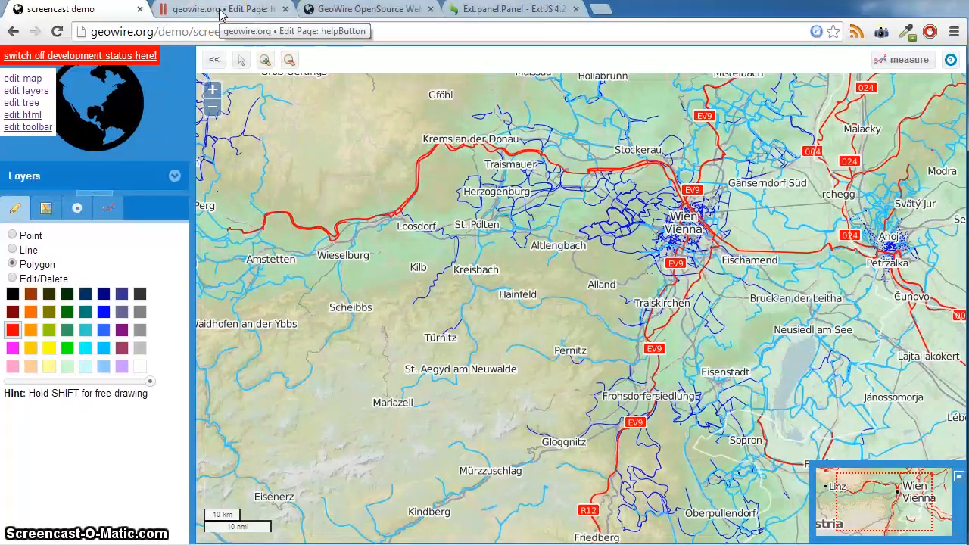
Examine the helpButton page's empty include file path and its code included directly within PHP, collapsing and reopening the code section
{"action": "left_click", "coordinate": [219, 15]}
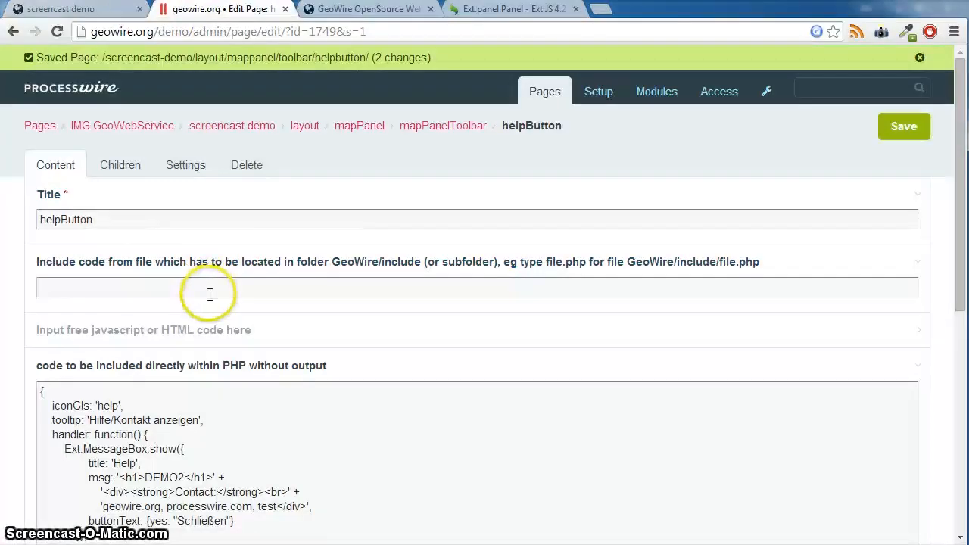
{"action": "scroll", "coordinate": [296, 340], "scroll_direction": "down", "scroll_amount": 1}
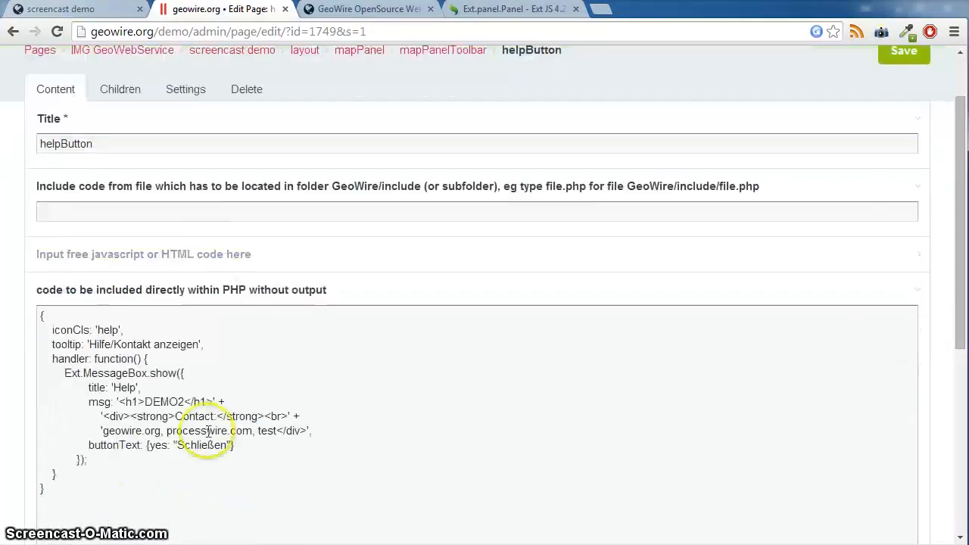
{"action": "left_click_drag", "start_coordinate": [88, 490], "coordinate": [22, 315]}
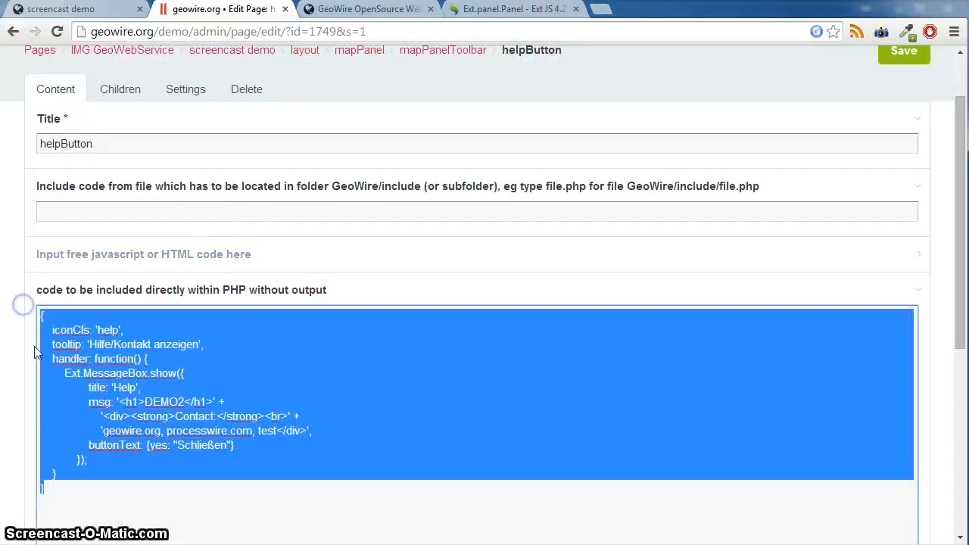
{"action": "left_click", "coordinate": [98, 489]}
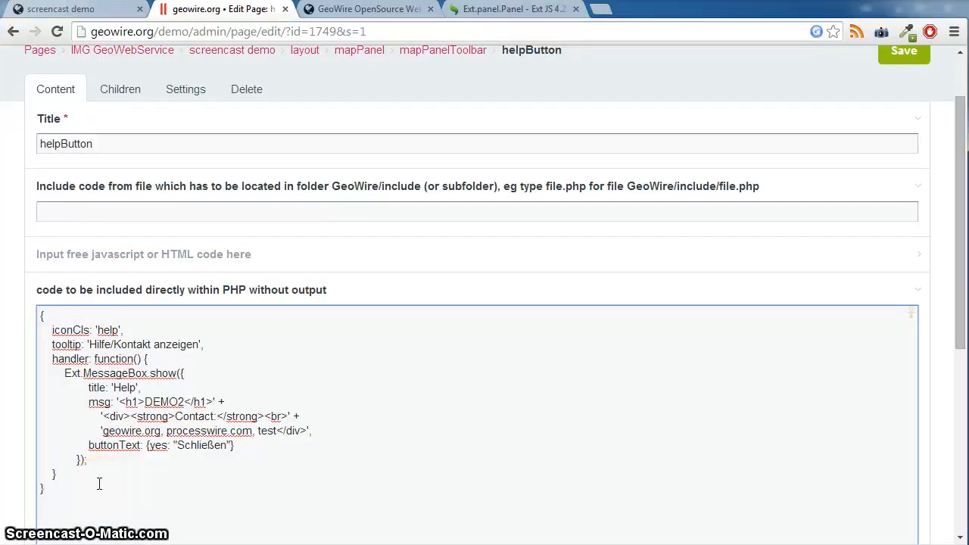
{"action": "left_click", "coordinate": [121, 296]}
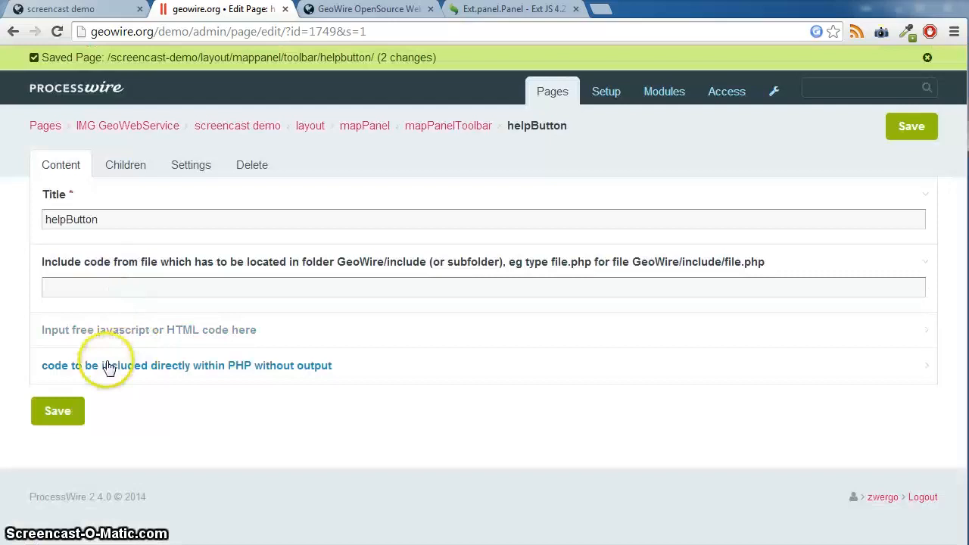
{"action": "left_click", "coordinate": [109, 366]}
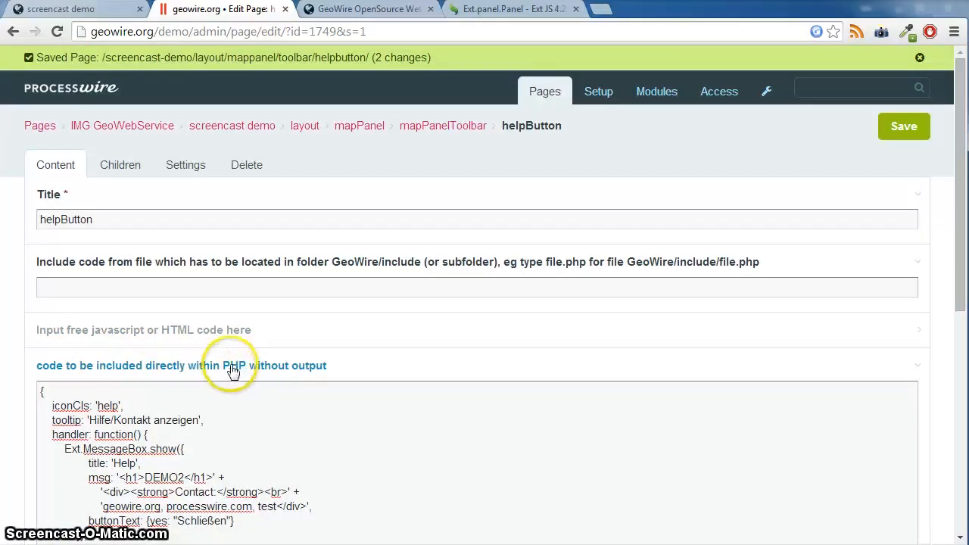
{"action": "scroll", "coordinate": [233, 371], "scroll_direction": "down", "scroll_amount": 1}
{"action": "left_click_drag", "start_coordinate": [60, 485], "coordinate": [18, 303]}
{"action": "left_click", "coordinate": [66, 489]}
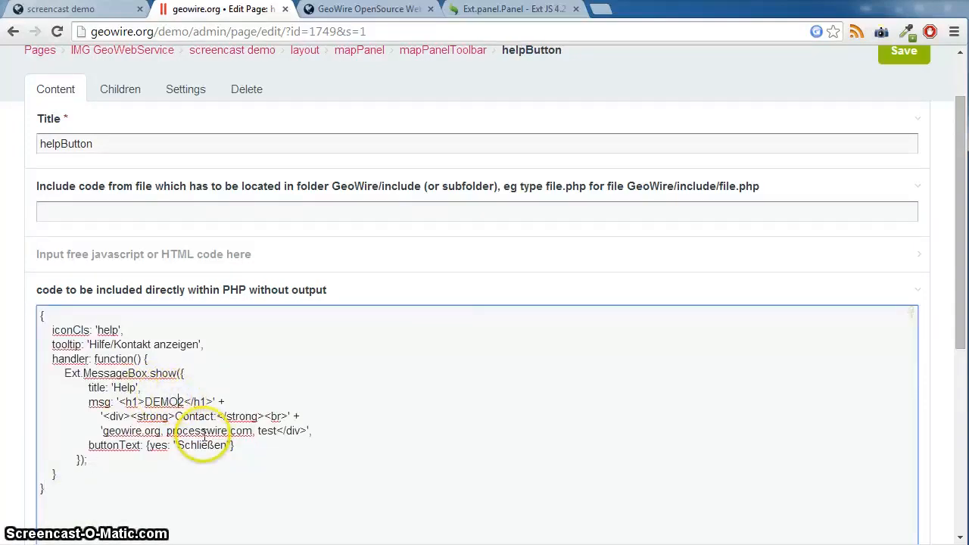
Save the helpButton page, reload the screencast demo map, and check and close its Help window
{"action": "scroll", "coordinate": [270, 396], "scroll_direction": "down", "scroll_amount": 5}
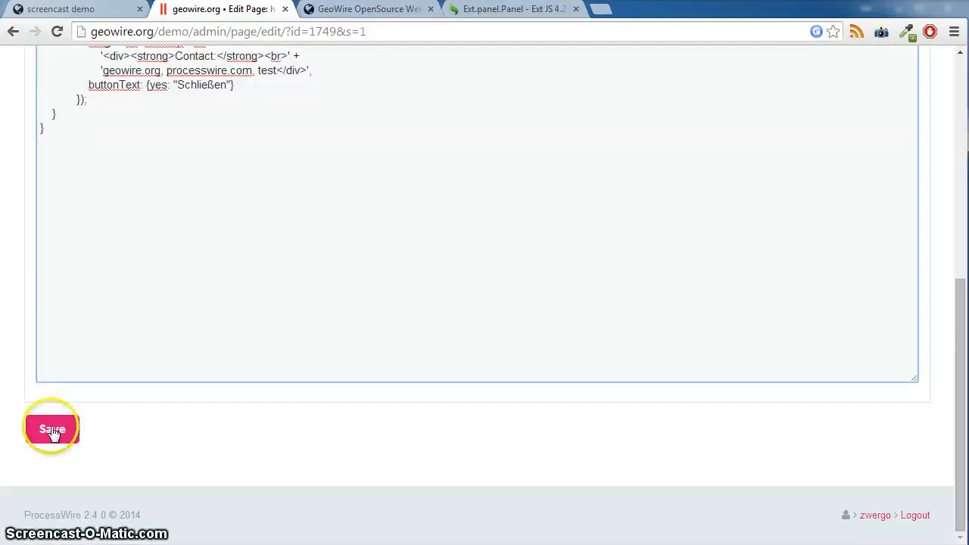
{"action": "left_click", "coordinate": [53, 430]}
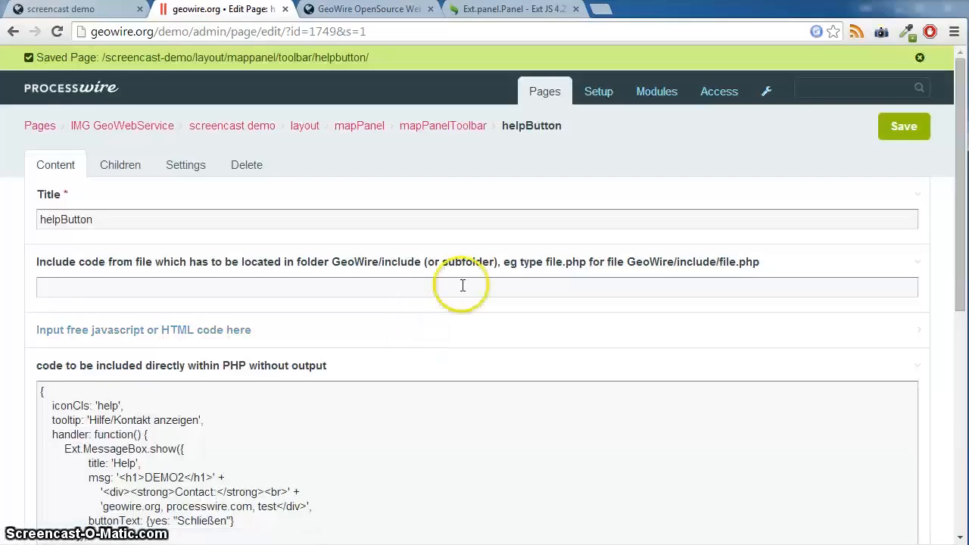
{"action": "left_click", "coordinate": [78, 9]}
{"action": "left_click", "coordinate": [56, 34]}
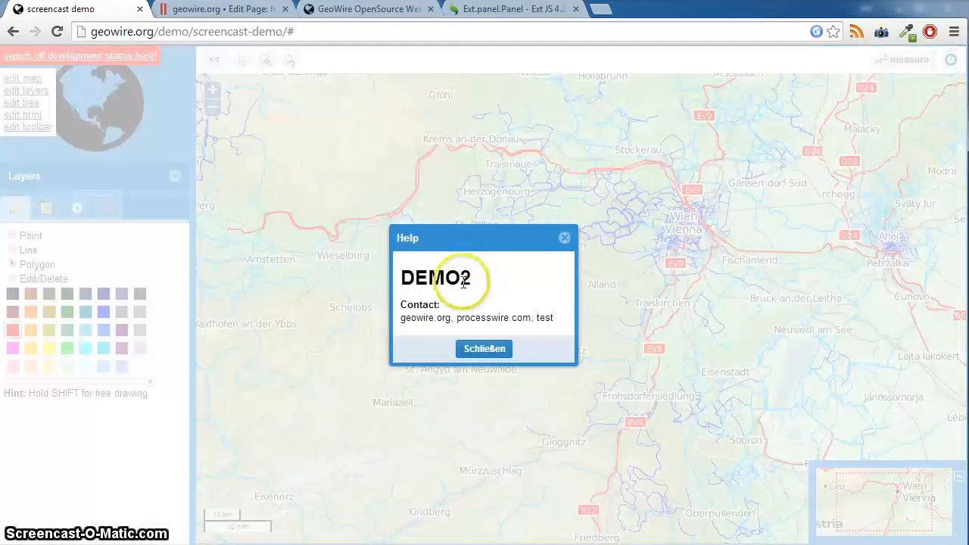
{"action": "left_click", "coordinate": [565, 238]}
Copy the helpButton page under mapPanelToolbar, titling the new page helpButton1
{"action": "left_click", "coordinate": [217, 11]}
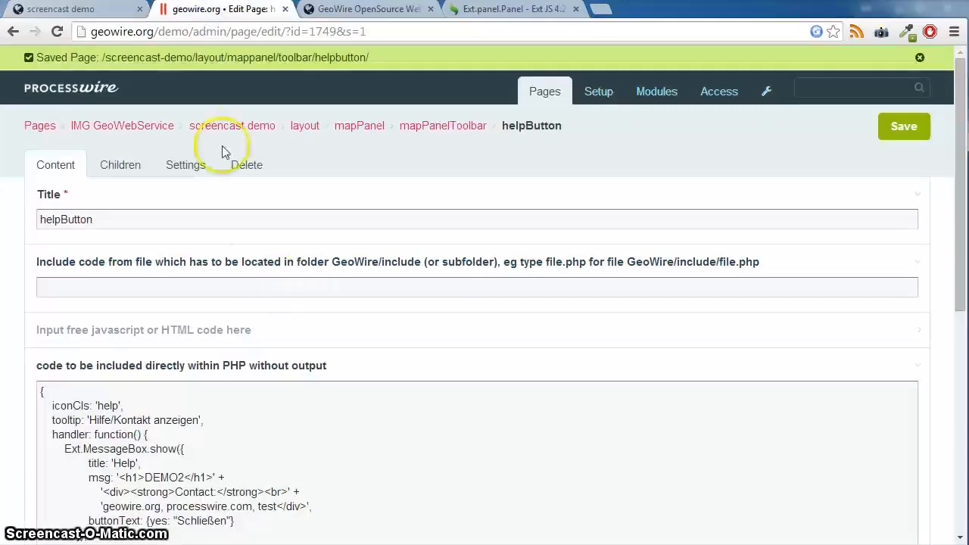
{"action": "left_click", "coordinate": [445, 126]}
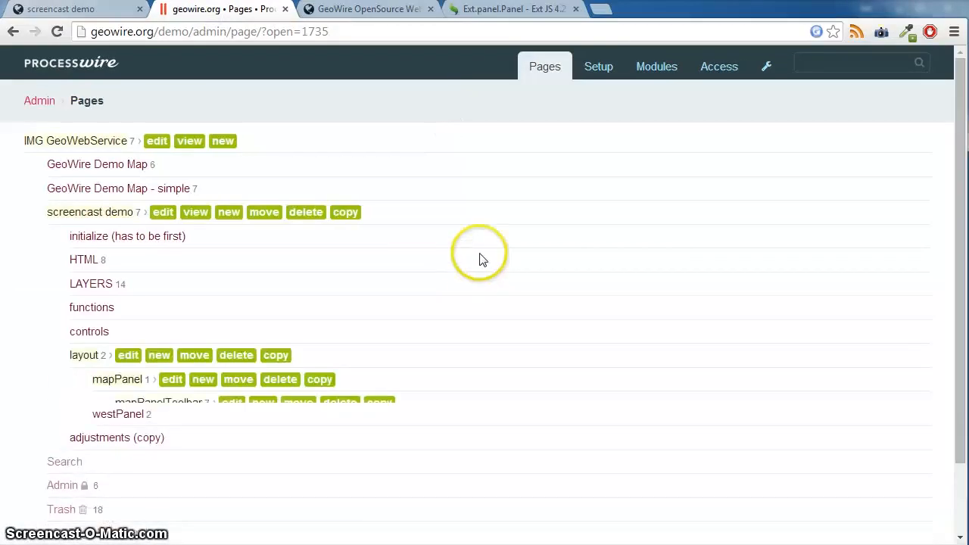
{"action": "scroll", "coordinate": [484, 258], "scroll_direction": "down", "scroll_amount": 3}
{"action": "left_click", "coordinate": [151, 342]}
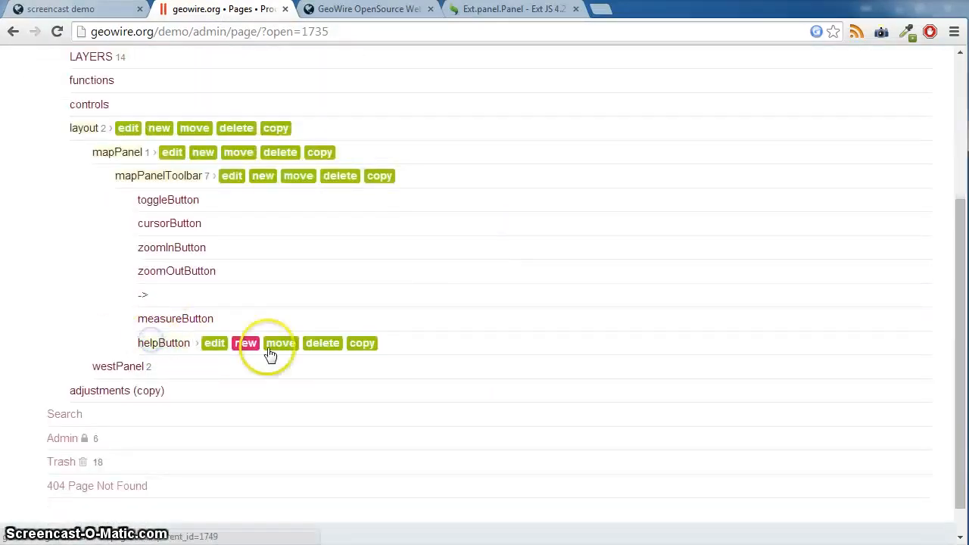
{"action": "left_click", "coordinate": [363, 344]}
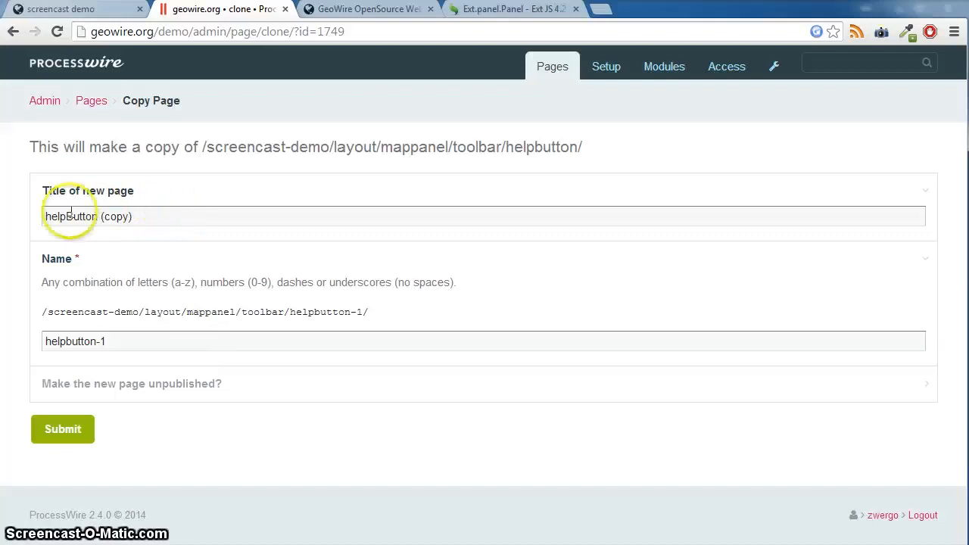
{"action": "left_click_drag", "start_coordinate": [97, 215], "coordinate": [187, 216]}
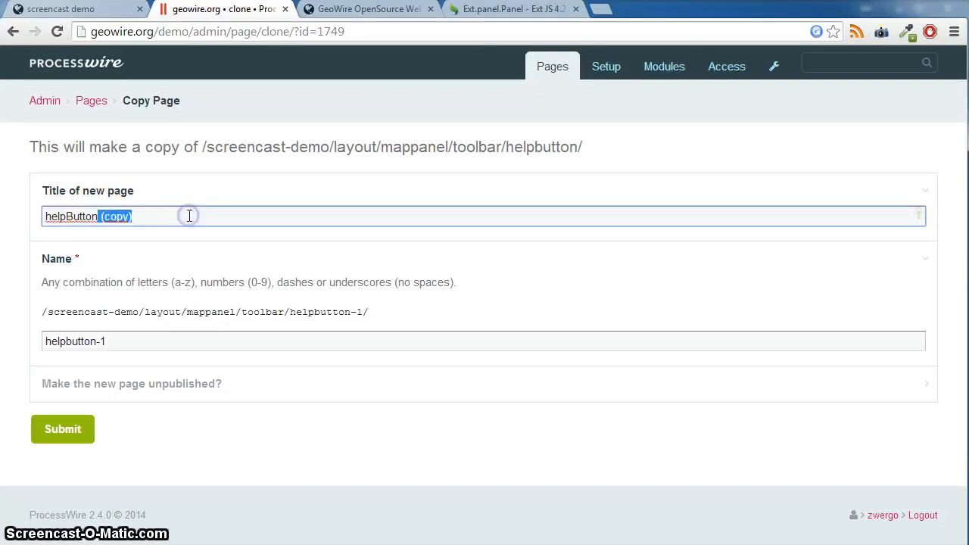
{"action": "type", "text": "1"}
{"action": "left_click", "coordinate": [65, 433]}
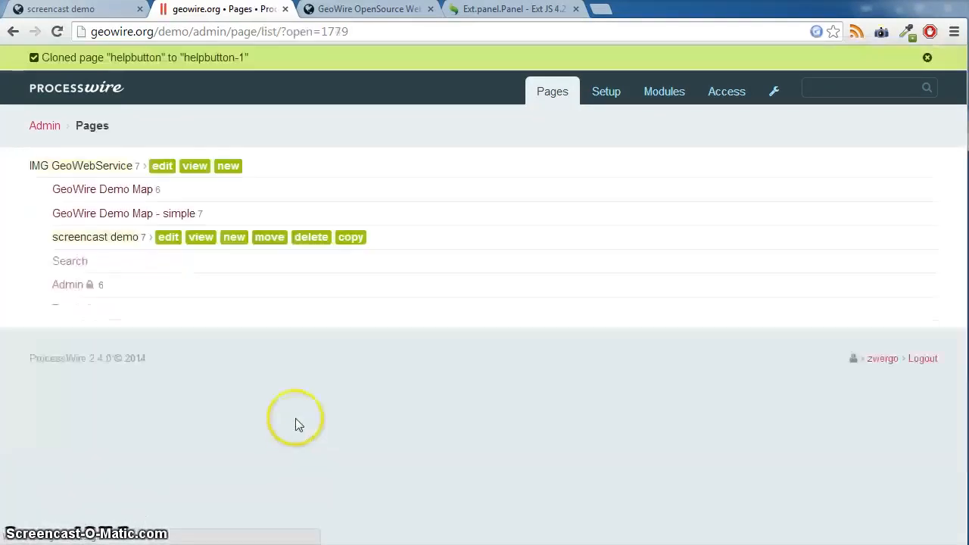
Change the message heading in the helpButton1 page's PHP code to DEMO2.1 and save the page
{"action": "scroll", "coordinate": [335, 406], "scroll_direction": "down", "scroll_amount": 2}
{"action": "scroll", "coordinate": [336, 407], "scroll_direction": "down", "scroll_amount": 1}
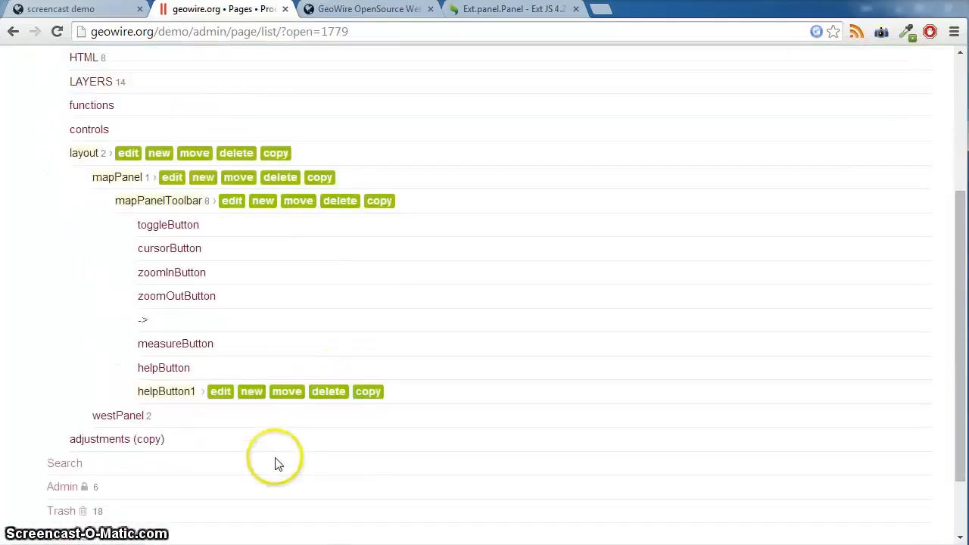
{"action": "left_click", "coordinate": [219, 394]}
{"action": "scroll", "coordinate": [306, 399], "scroll_direction": "down", "scroll_amount": 2}
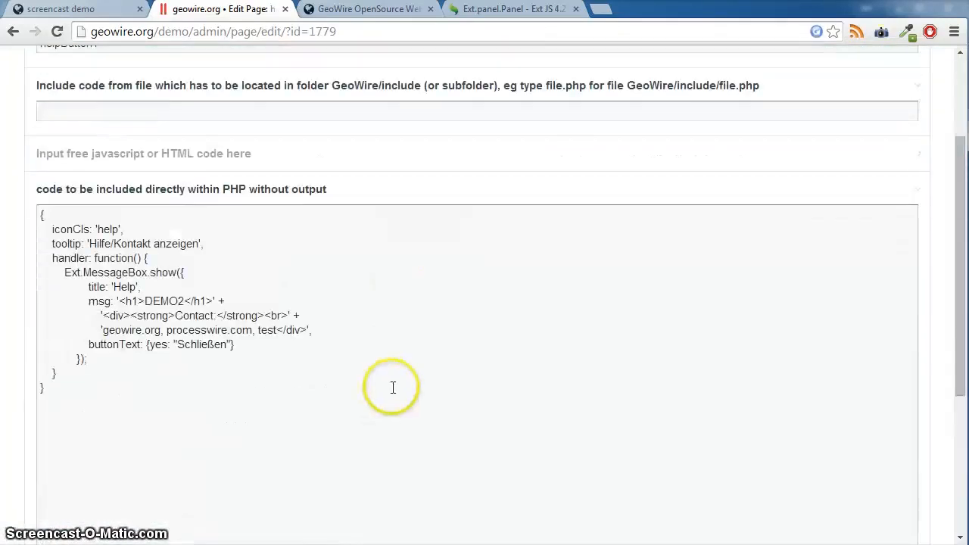
{"action": "left_click", "coordinate": [182, 300]}
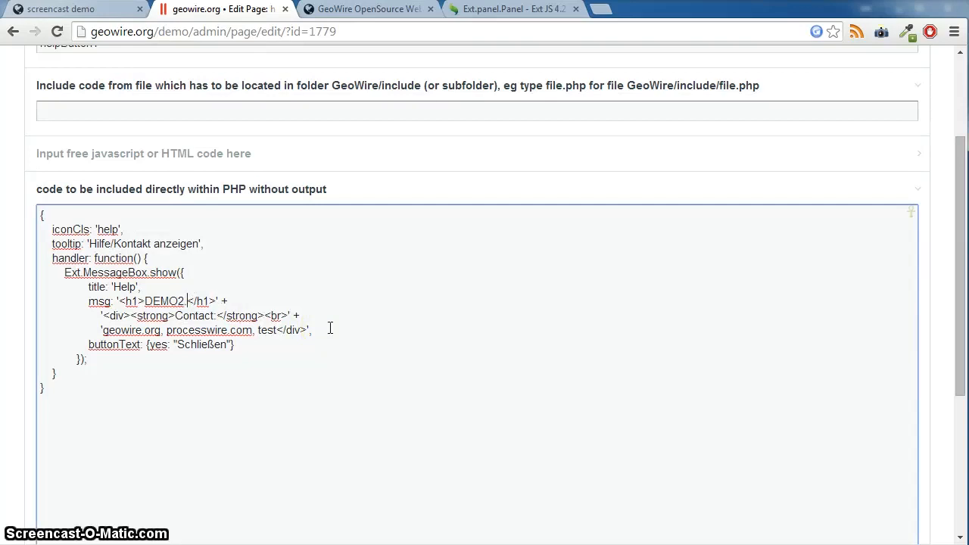
{"action": "scroll", "coordinate": [644, 182], "scroll_direction": "up", "scroll_amount": 2}
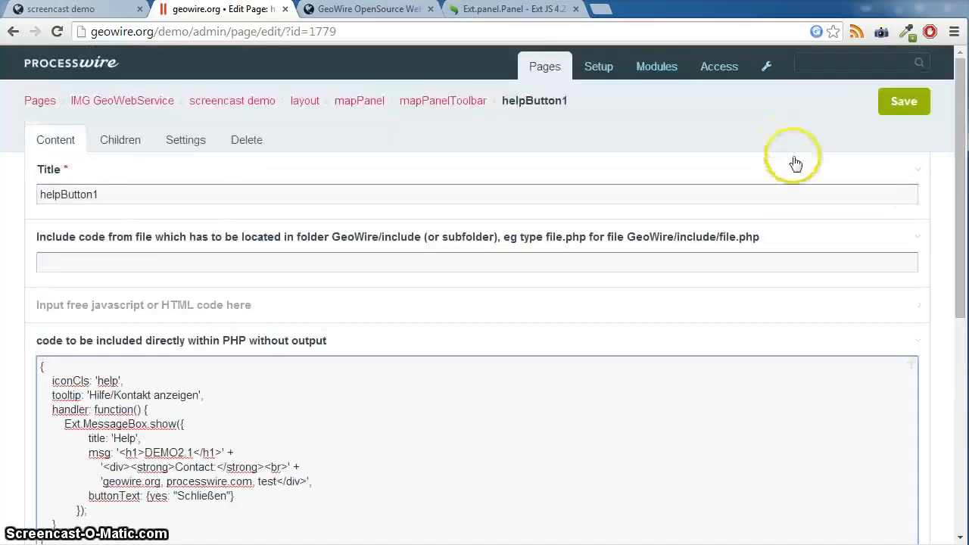
{"action": "left_click", "coordinate": [896, 102]}
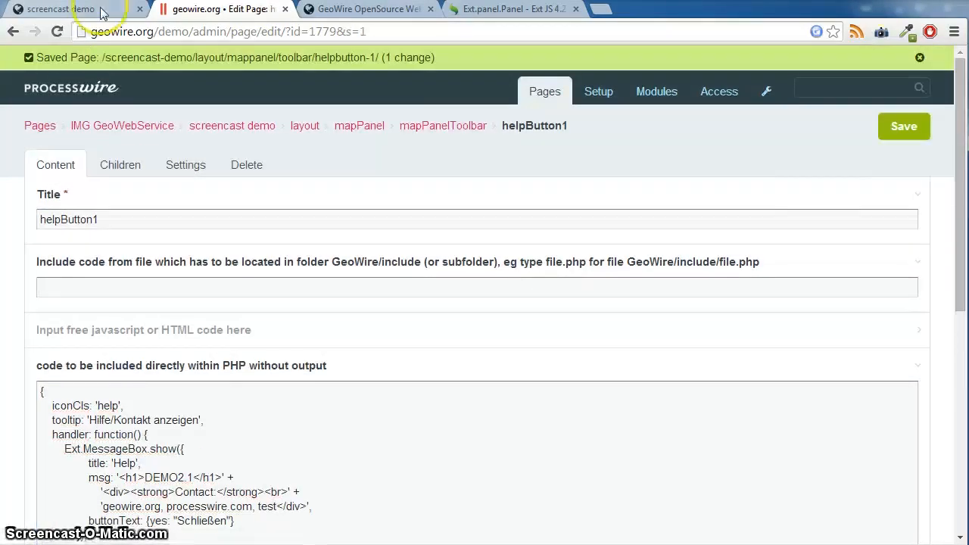
Reload the screencast demo map, check the Help window of each of the two help buttons and close both
{"action": "left_click", "coordinate": [76, 9]}
{"action": "left_click", "coordinate": [54, 32]}
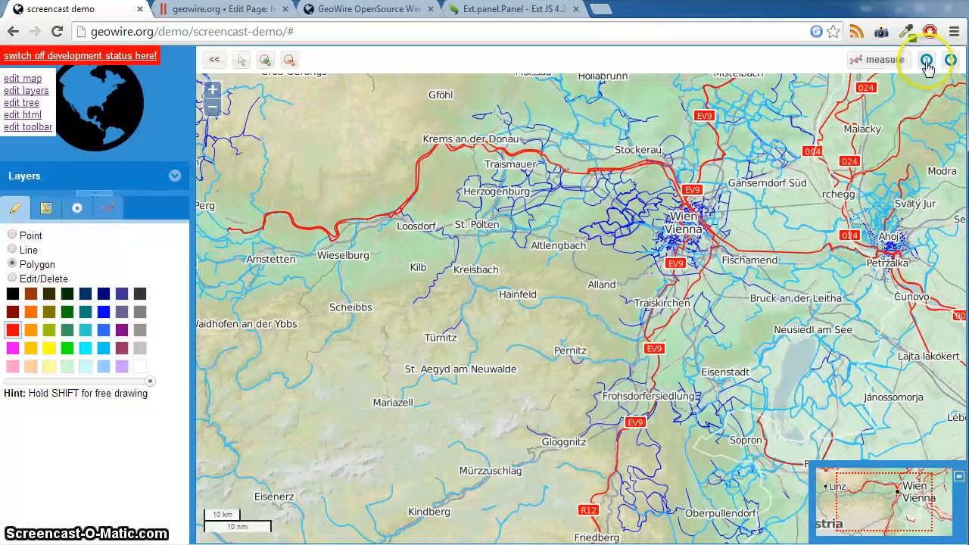
{"action": "left_click", "coordinate": [927, 63]}
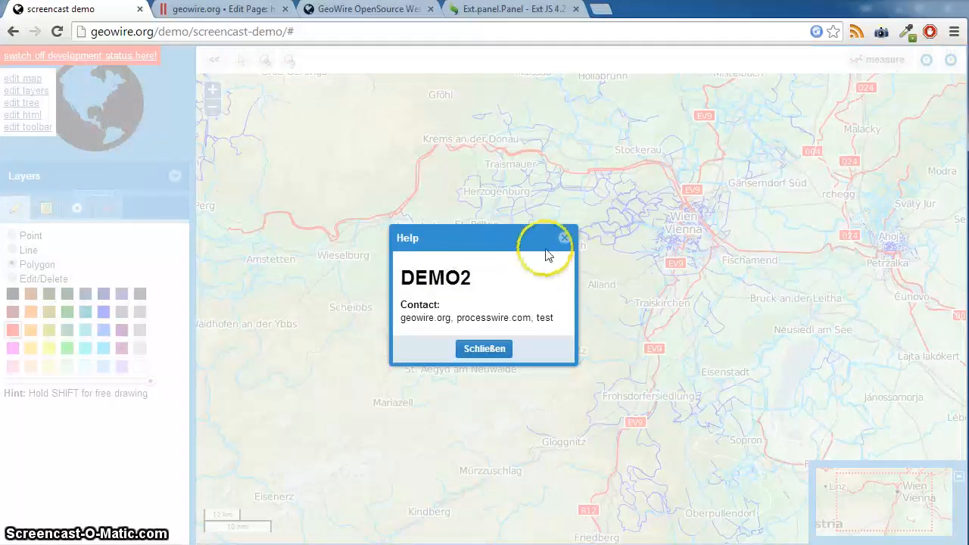
{"action": "left_click", "coordinate": [566, 235]}
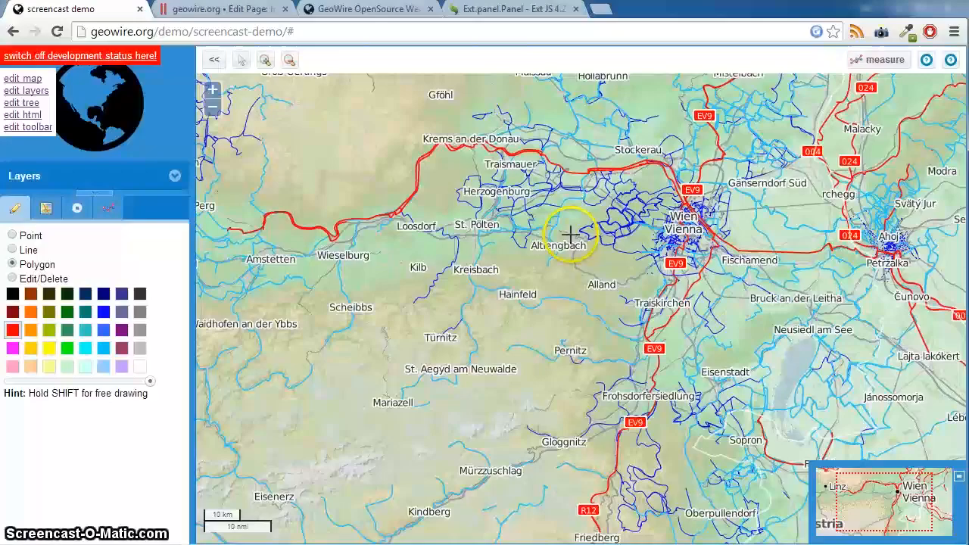
{"action": "left_click", "coordinate": [952, 65]}
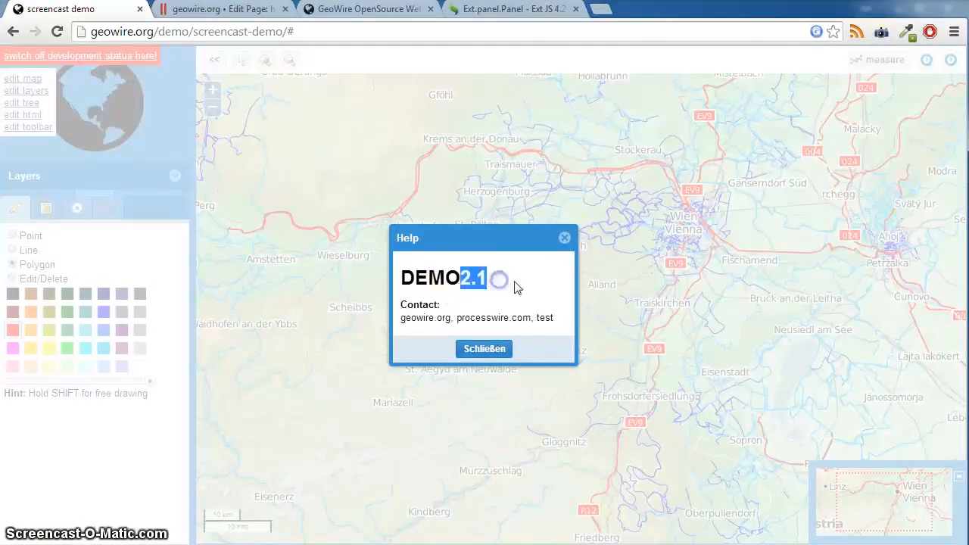
{"action": "left_click", "coordinate": [565, 239]}
Return to the helpButton1 page and review its whole code block included directly within PHP
{"action": "left_click", "coordinate": [237, 14]}
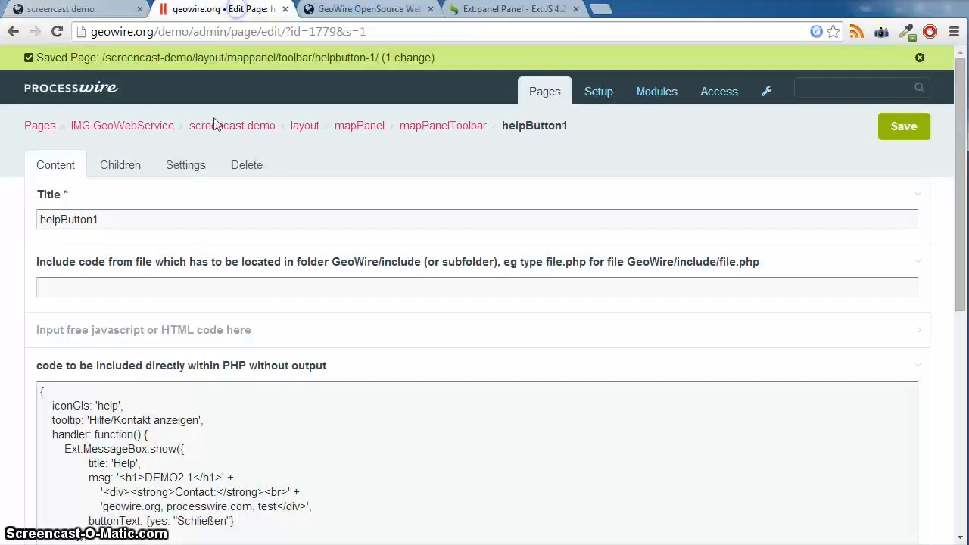
{"action": "scroll", "coordinate": [324, 305], "scroll_direction": "down", "scroll_amount": 3}
{"action": "left_click", "coordinate": [123, 328]}
{"action": "left_click_drag", "start_coordinate": [122, 328], "coordinate": [24, 144]}
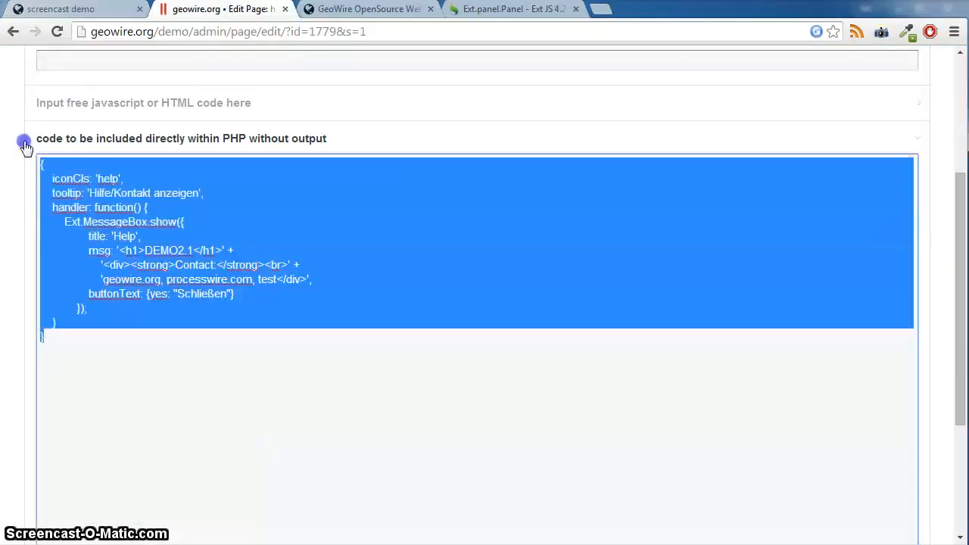
{"action": "left_click", "coordinate": [131, 324]}
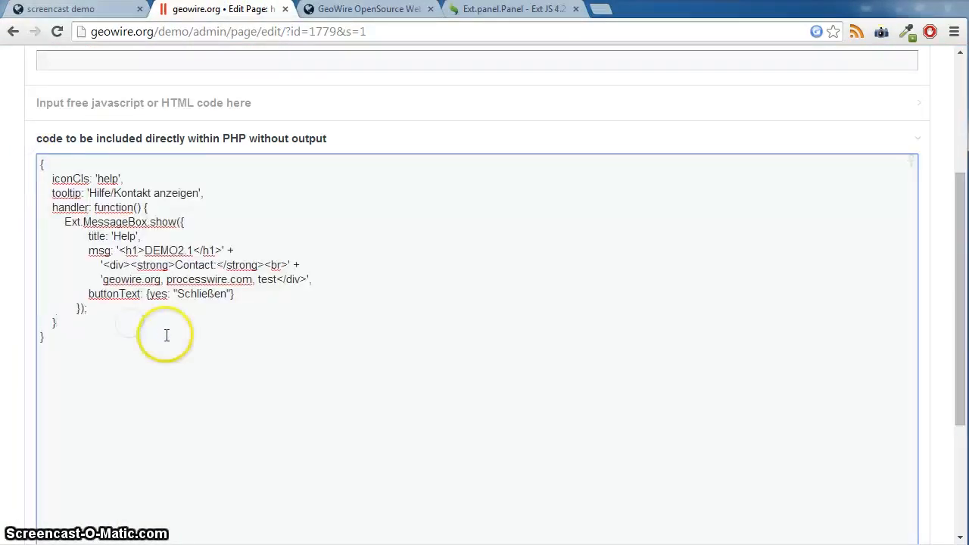
{"action": "scroll", "coordinate": [166, 336], "scroll_direction": "up", "scroll_amount": 3}
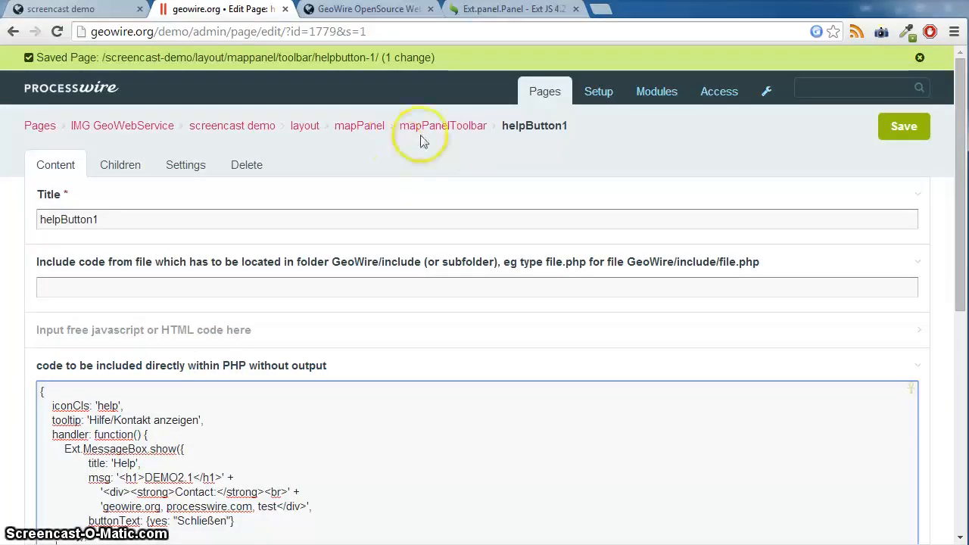
In the page tree, expand GeoWire Demo Map down through layout and mapPanel to the mapPanelToolbar buttons
{"action": "left_click", "coordinate": [223, 128]}
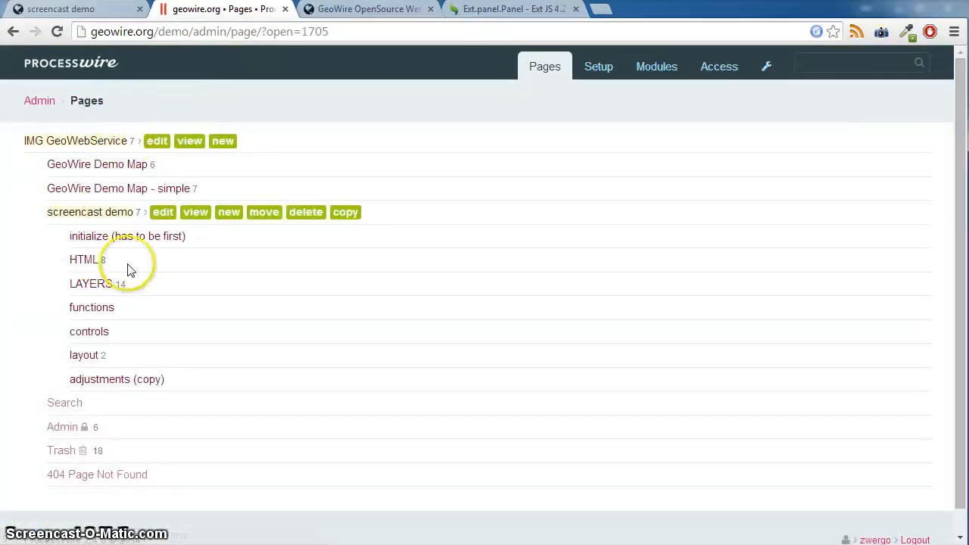
{"action": "left_click", "coordinate": [94, 163]}
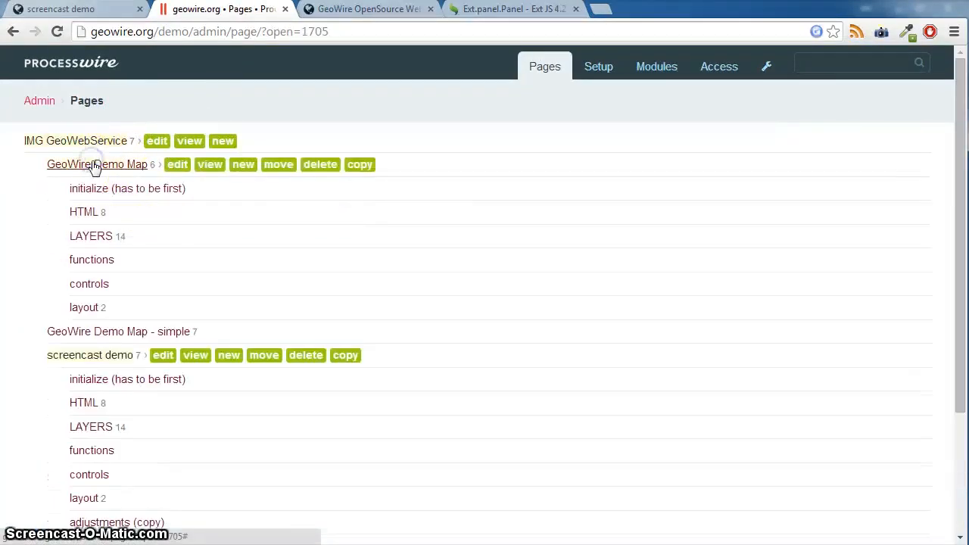
{"action": "left_click", "coordinate": [85, 308]}
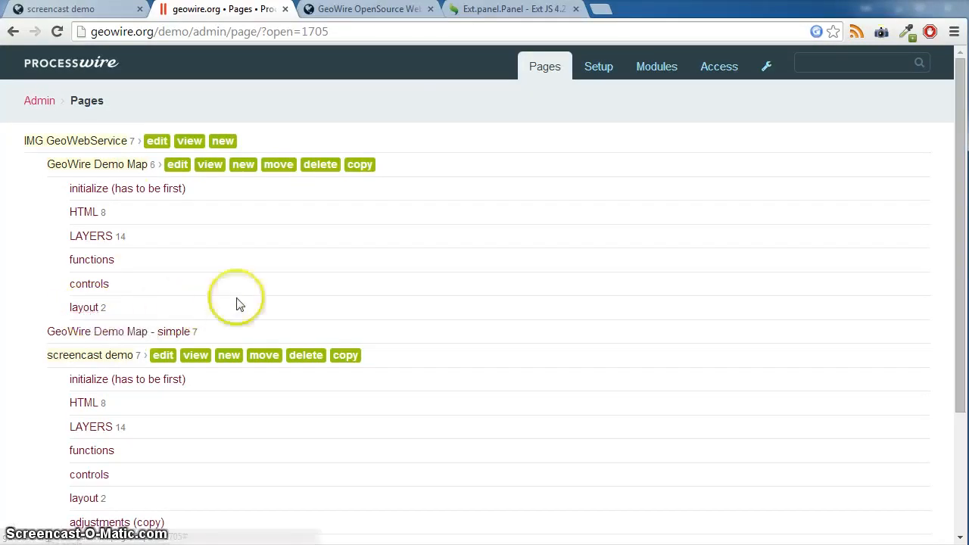
{"action": "scroll", "coordinate": [87, 345], "scroll_direction": "down", "scroll_amount": 1}
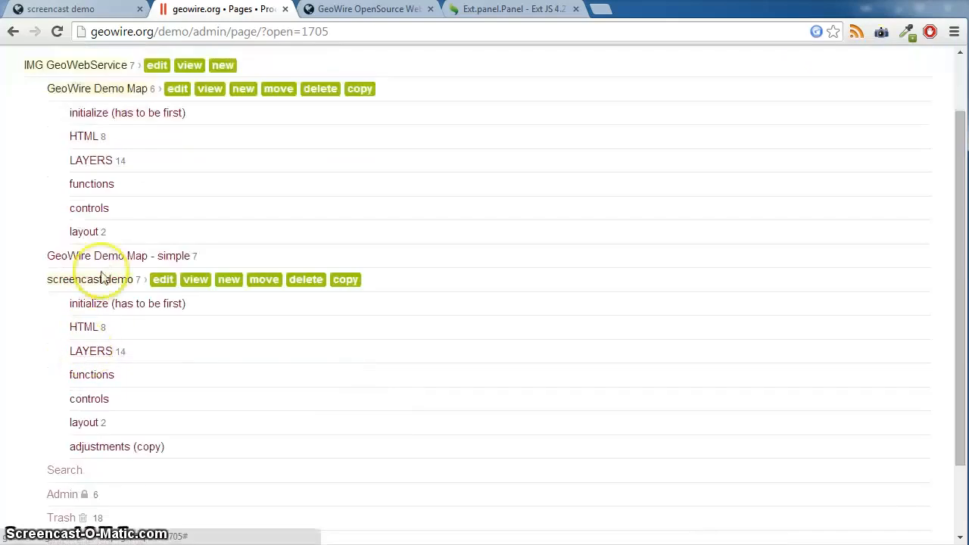
{"action": "left_click", "coordinate": [81, 231]}
{"action": "left_click", "coordinate": [112, 255]}
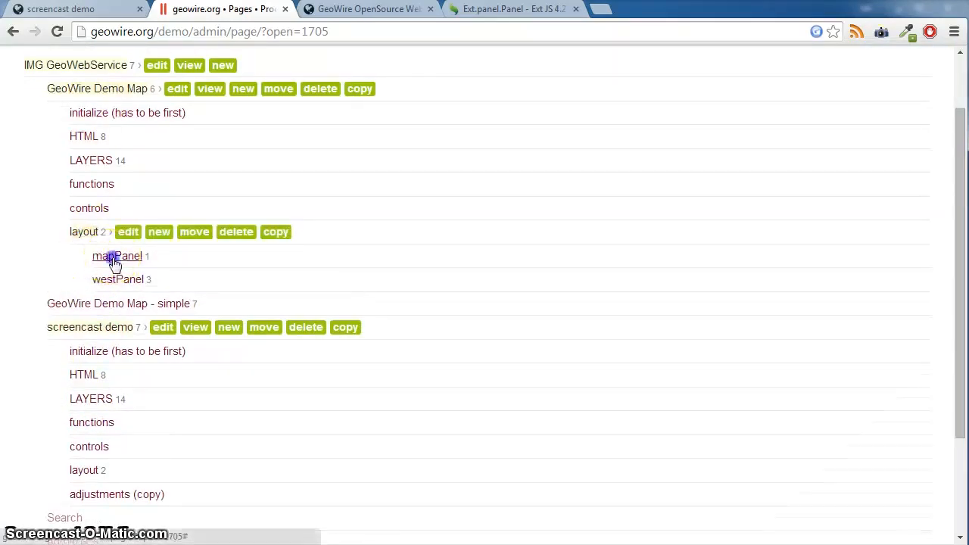
{"action": "left_click", "coordinate": [139, 280]}
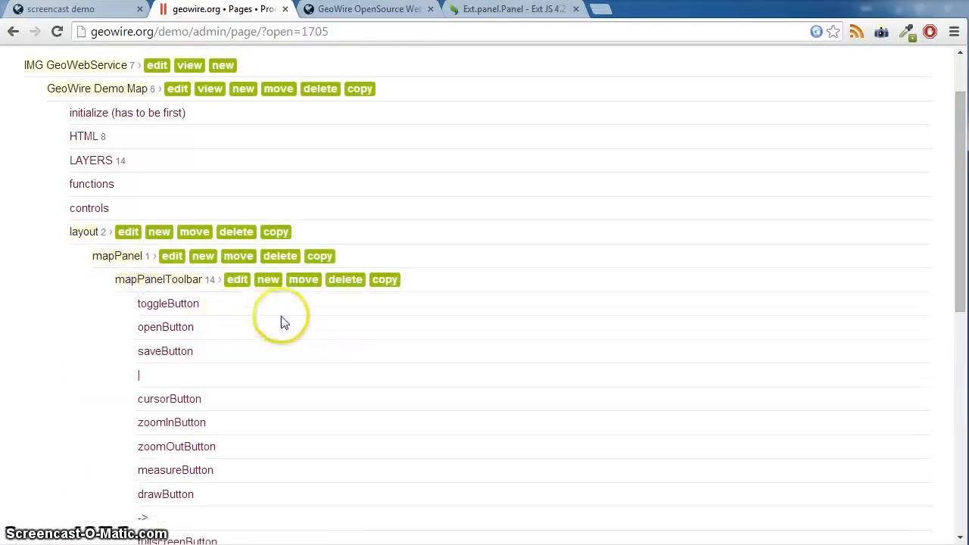
Open GeoWire Demo Map's helpButton page for editing and examine its include file path
{"action": "scroll", "coordinate": [303, 318], "scroll_direction": "down", "scroll_amount": 2}
{"action": "left_click", "coordinate": [211, 467]}
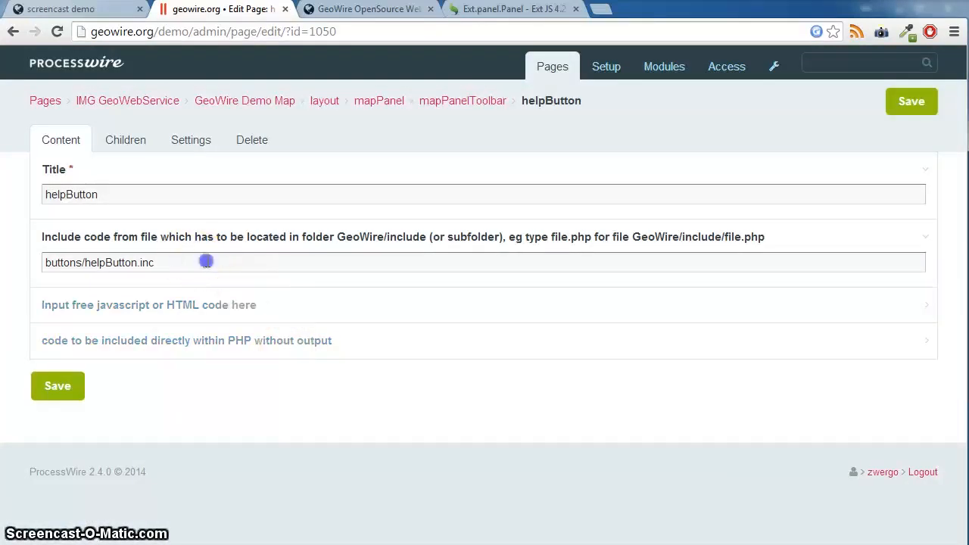
{"action": "left_click_drag", "start_coordinate": [205, 259], "coordinate": [23, 259]}
{"action": "left_click", "coordinate": [184, 265]}
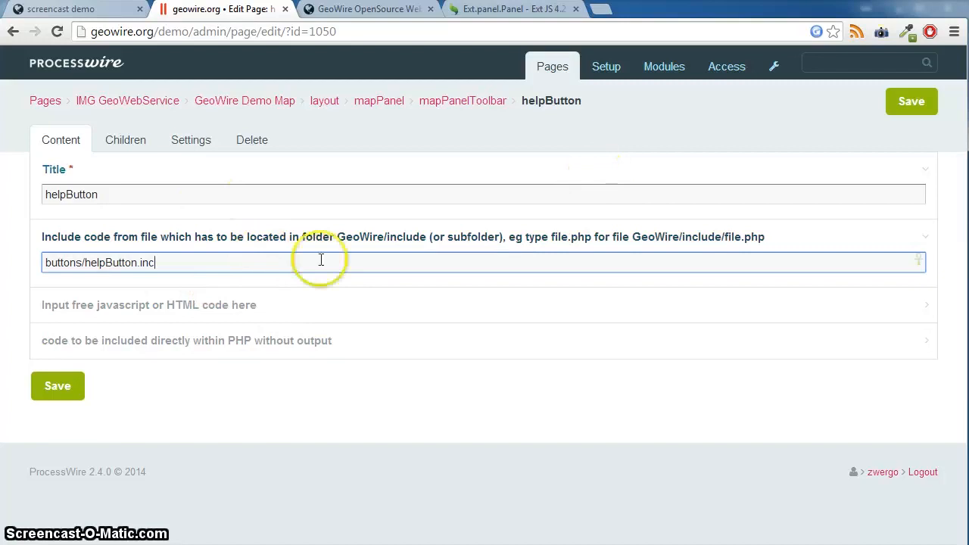
Copy GeoWire Demo Map's helpButton page, titling the new page "helpButton global" and naming it helpbutton-global
{"action": "left_click", "coordinate": [463, 102]}
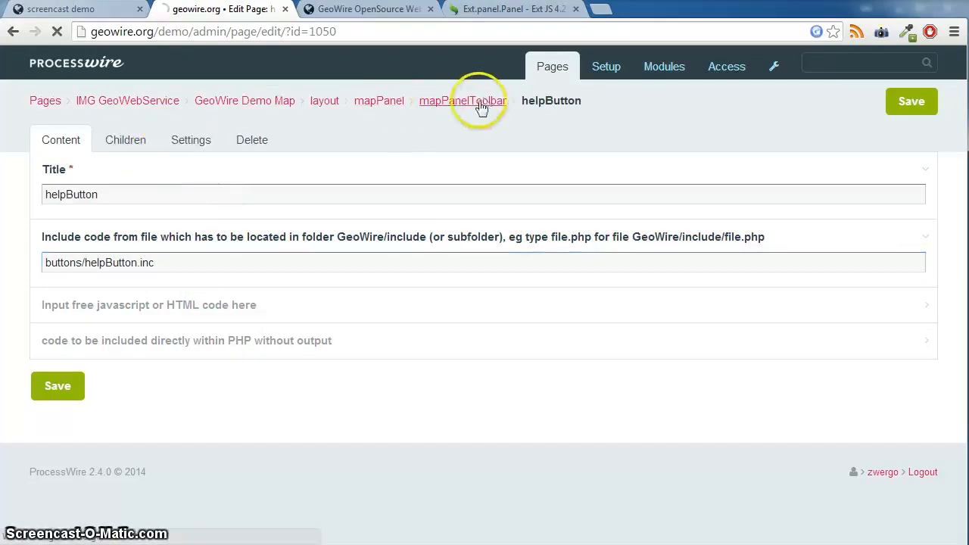
{"action": "scroll", "coordinate": [378, 209], "scroll_direction": "down", "scroll_amount": 1}
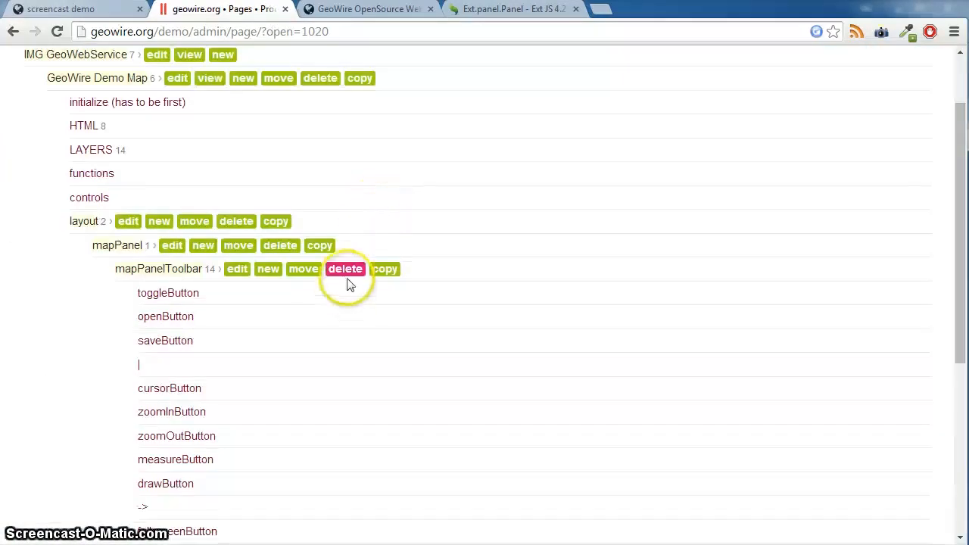
{"action": "scroll", "coordinate": [346, 276], "scroll_direction": "down", "scroll_amount": 2}
{"action": "scroll", "coordinate": [361, 289], "scroll_direction": "down", "scroll_amount": 1}
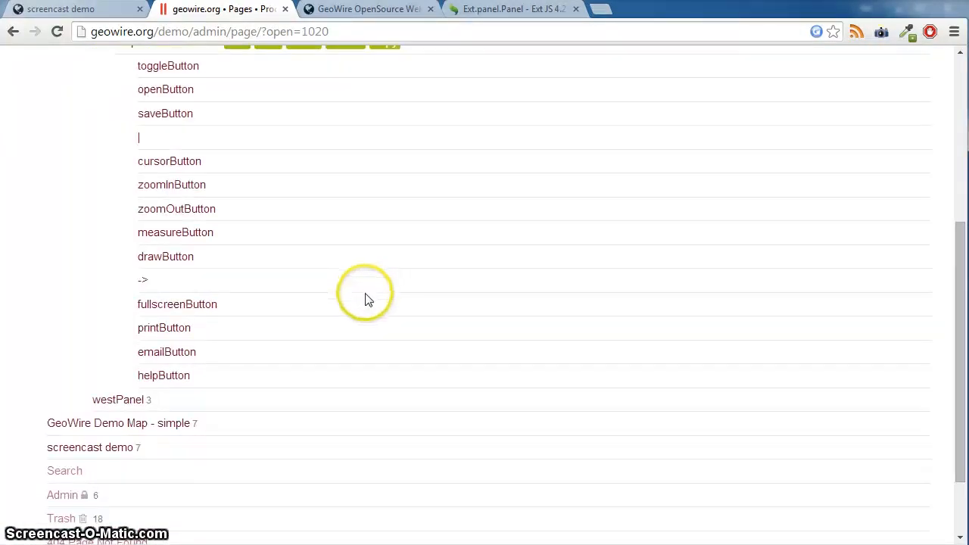
{"action": "scroll", "coordinate": [371, 288], "scroll_direction": "up", "scroll_amount": 2}
{"action": "scroll", "coordinate": [369, 290], "scroll_direction": "up", "scroll_amount": 1}
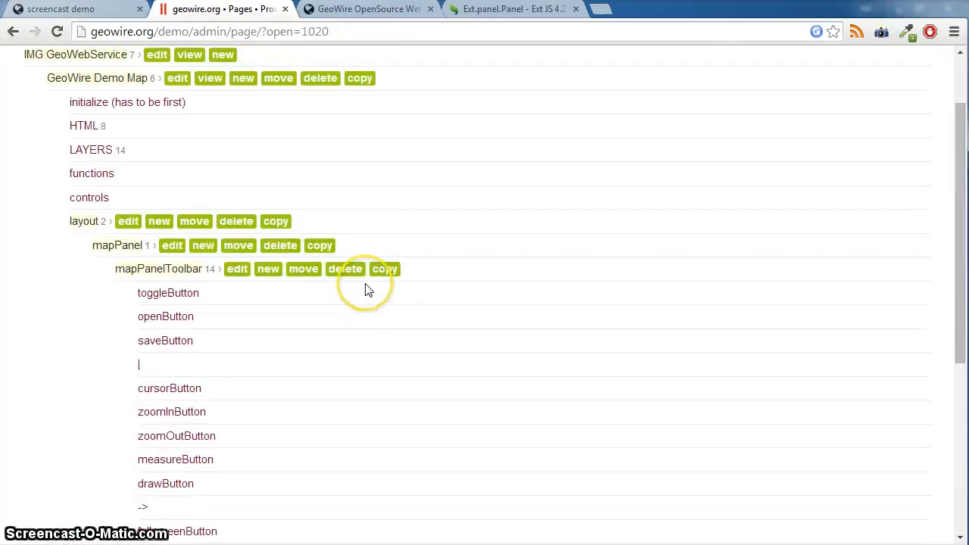
{"action": "scroll", "coordinate": [371, 293], "scroll_direction": "down", "scroll_amount": 2}
{"action": "mouse_move", "coordinate": [238, 458]}
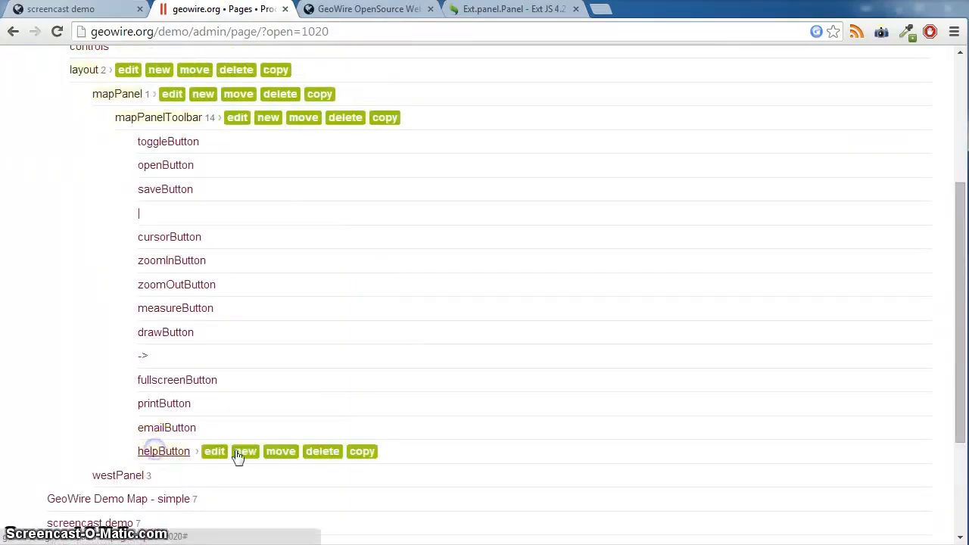
{"action": "left_click", "coordinate": [356, 457]}
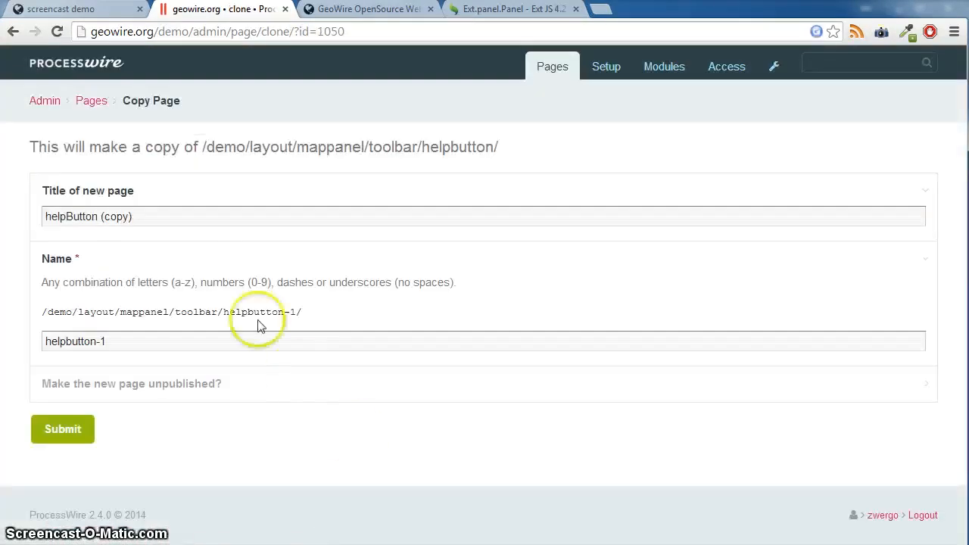
{"action": "left_click", "coordinate": [99, 216]}
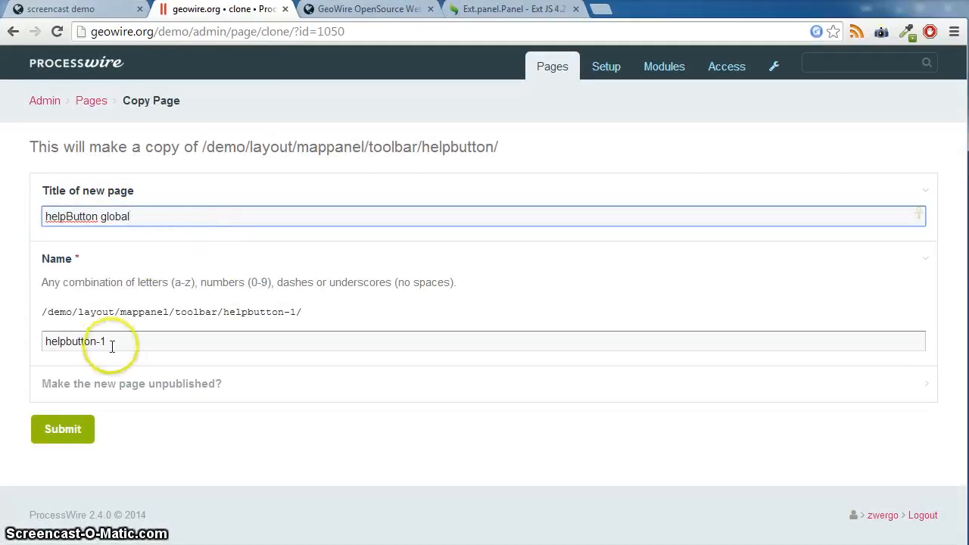
{"action": "left_click_drag", "start_coordinate": [101, 341], "coordinate": [174, 344]}
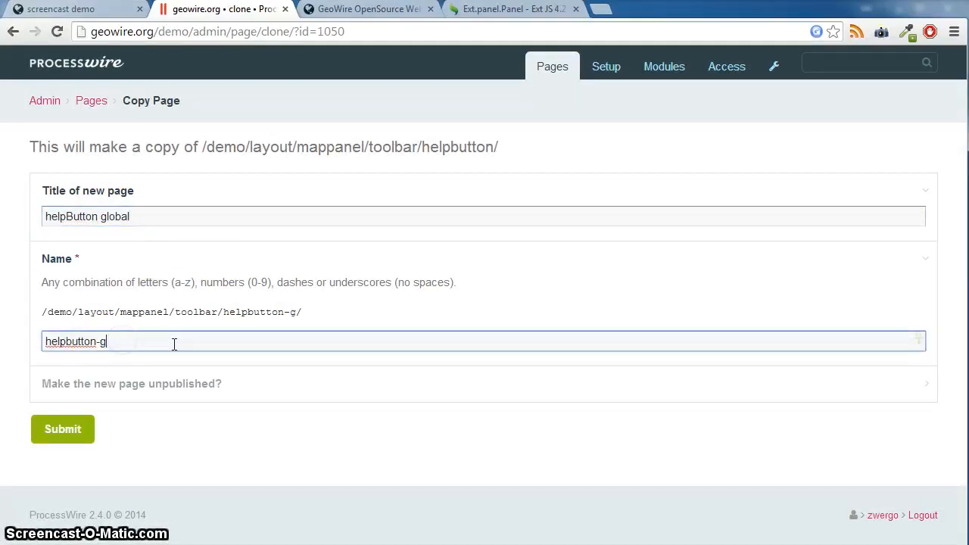
{"action": "left_click", "coordinate": [84, 433]}
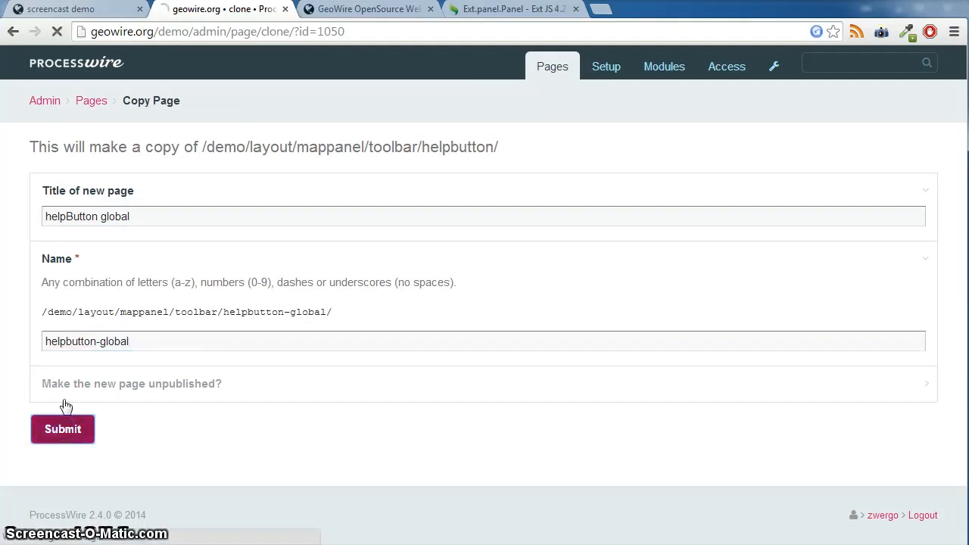
Move the helpButton global page out of mapPanelToolbar to directly below screencast demo, at the same level as the maps
{"action": "scroll", "coordinate": [311, 362], "scroll_direction": "down", "scroll_amount": 6}
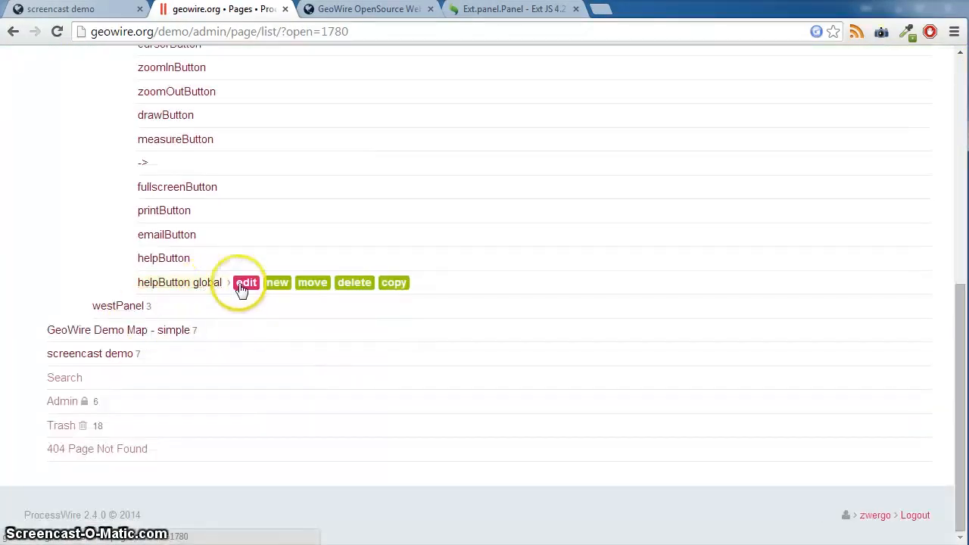
{"action": "left_click", "coordinate": [312, 282]}
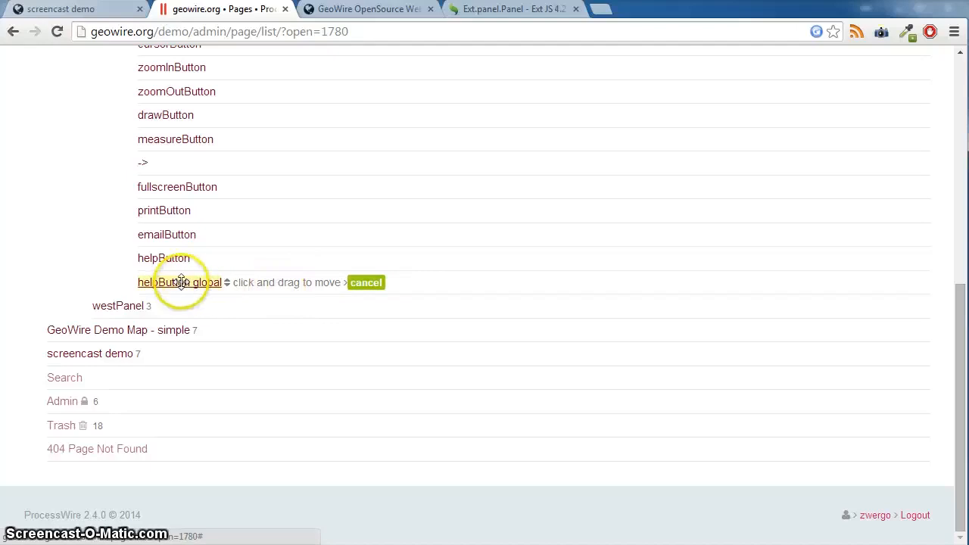
{"action": "left_click_drag", "start_coordinate": [177, 281], "coordinate": [162, 372]}
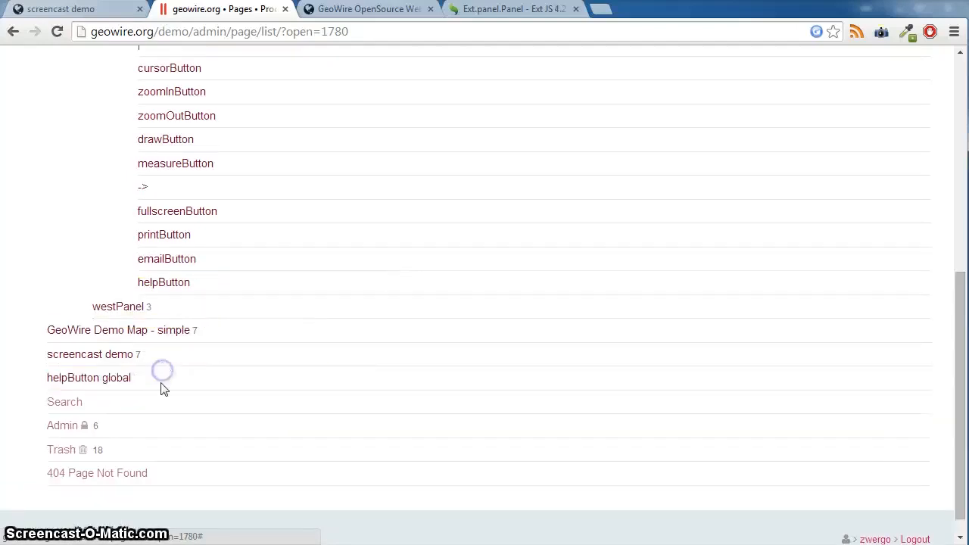
In the page tree, expand screencast demo down through layout and mapPanel to the mapPanelToolbar buttons
{"action": "left_click", "coordinate": [89, 350]}
{"action": "scroll", "coordinate": [106, 352], "scroll_direction": "down", "scroll_amount": 2}
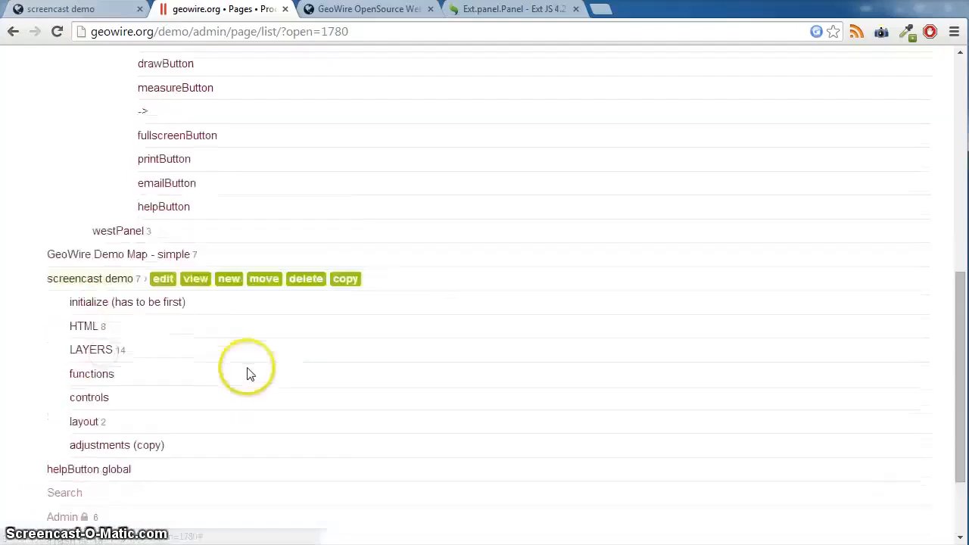
{"action": "left_click", "coordinate": [88, 350]}
{"action": "scroll", "coordinate": [174, 332], "scroll_direction": "down", "scroll_amount": 1}
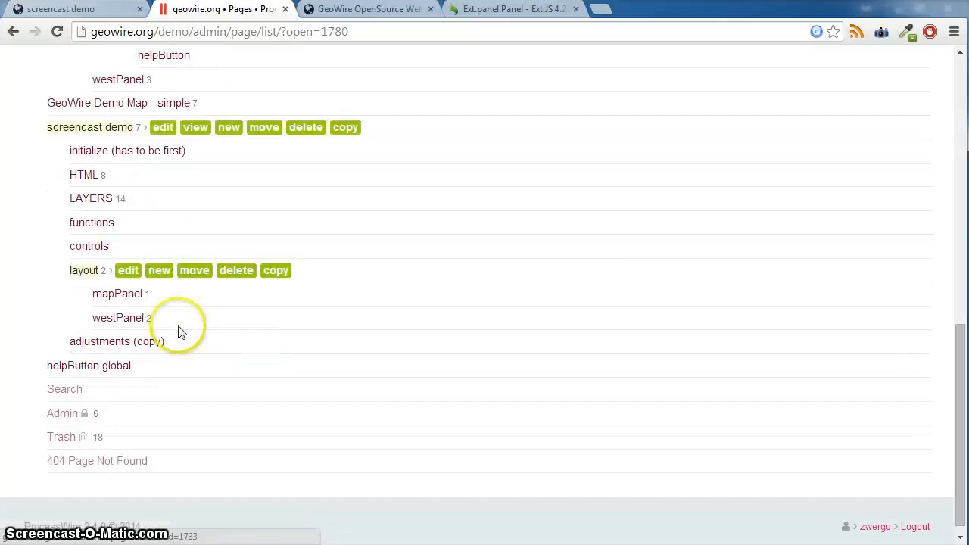
{"action": "left_click", "coordinate": [110, 295]}
{"action": "left_click", "coordinate": [164, 323]}
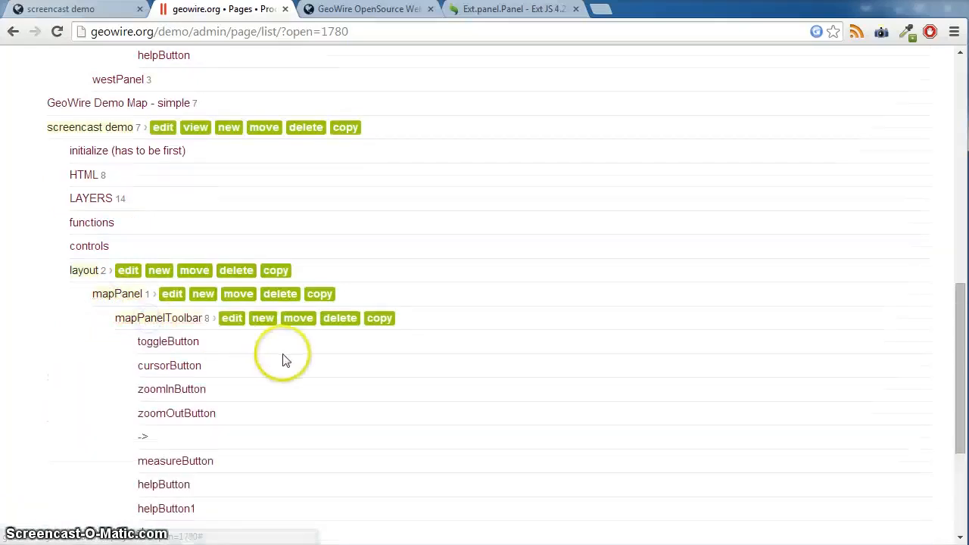
{"action": "scroll", "coordinate": [283, 356], "scroll_direction": "down", "scroll_amount": 3}
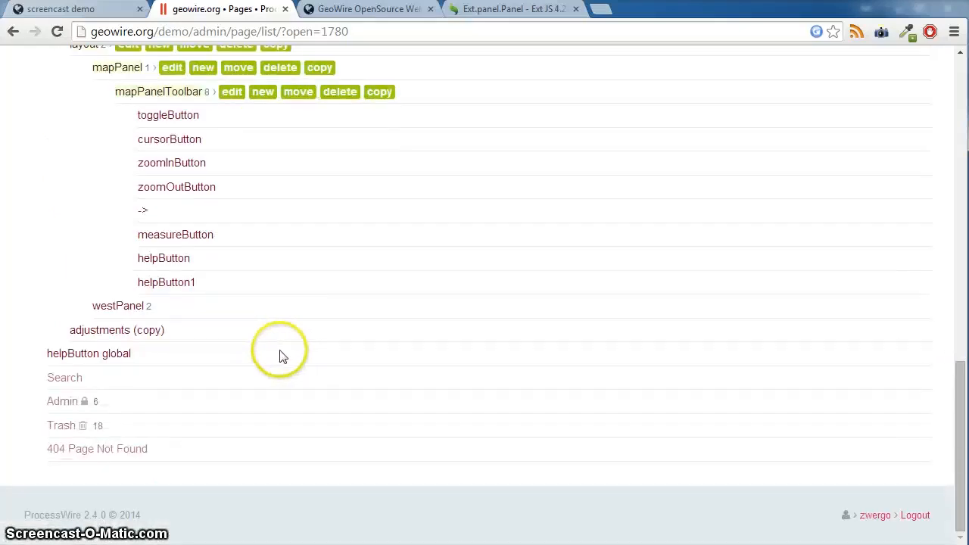
Move the helpButton global page into screencast demo's mapPanelToolbar, directly below helpButton1
{"action": "left_click", "coordinate": [88, 353]}
{"action": "left_click", "coordinate": [223, 352]}
{"action": "left_click_drag", "start_coordinate": [96, 352], "coordinate": [195, 323]}
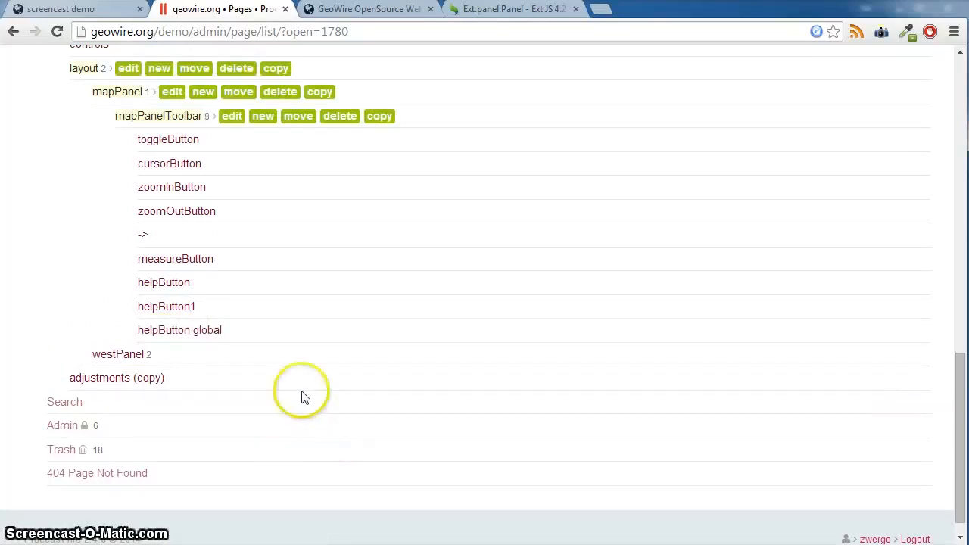
Reload the screencast demo map and test each of its three help buttons, examining the contact text in the last Help dialog
{"action": "left_click", "coordinate": [76, 15]}
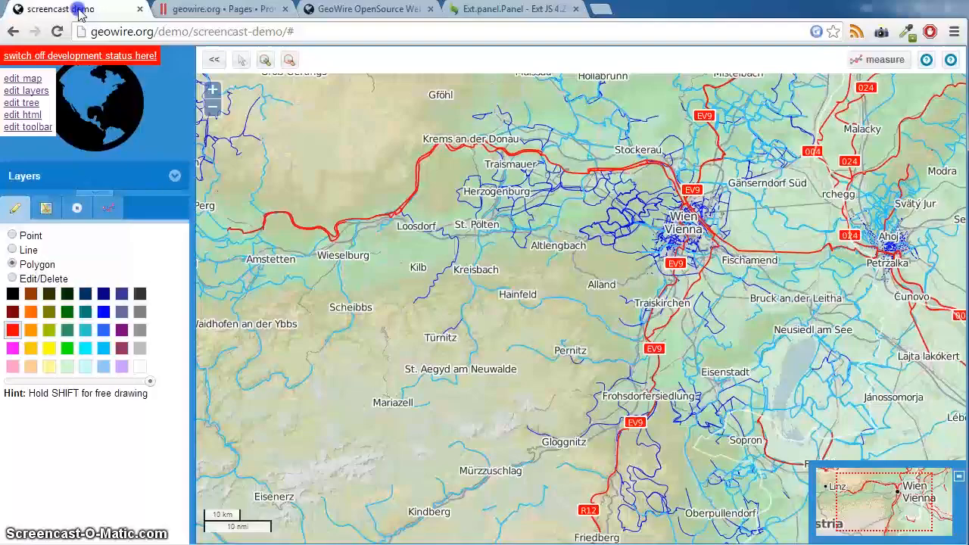
{"action": "left_click", "coordinate": [59, 32]}
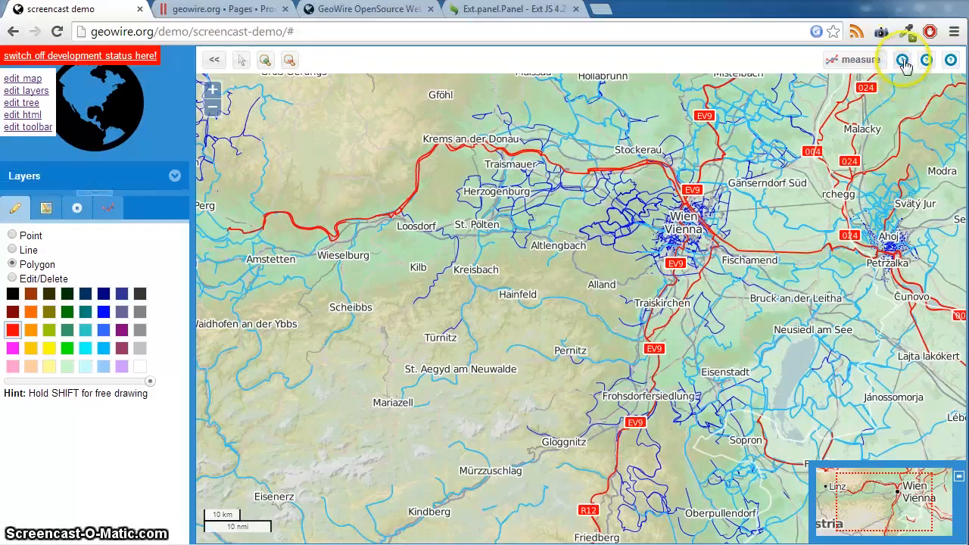
{"action": "left_click", "coordinate": [903, 62]}
{"action": "left_click", "coordinate": [564, 234]}
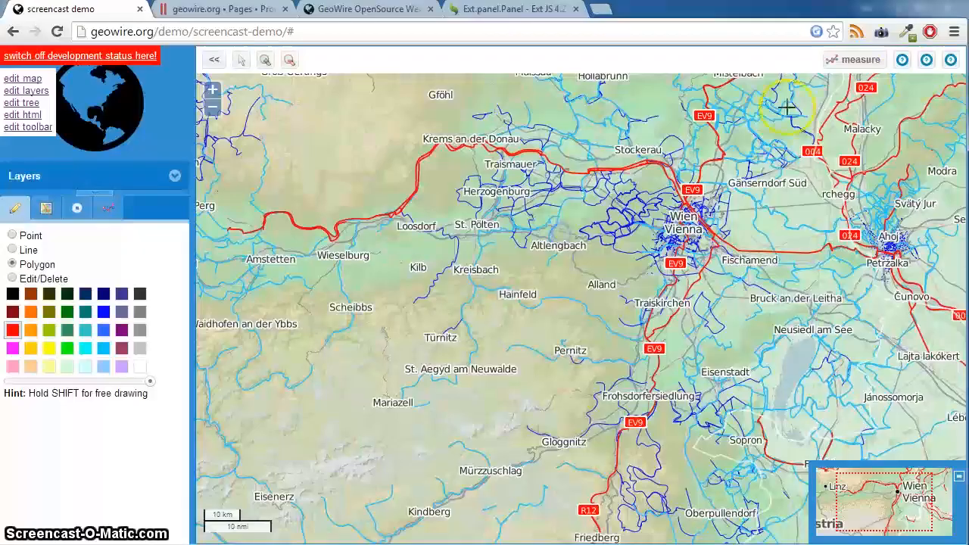
{"action": "left_click", "coordinate": [930, 62]}
{"action": "left_click", "coordinate": [563, 239]}
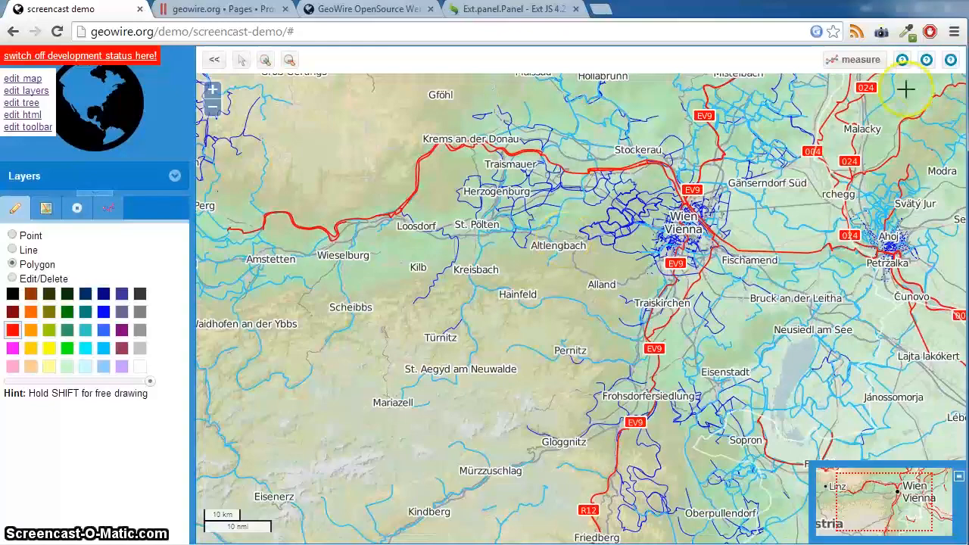
{"action": "left_click", "coordinate": [951, 61]}
{"action": "left_click_drag", "start_coordinate": [400, 277], "coordinate": [509, 277]}
{"action": "left_click", "coordinate": [508, 278]}
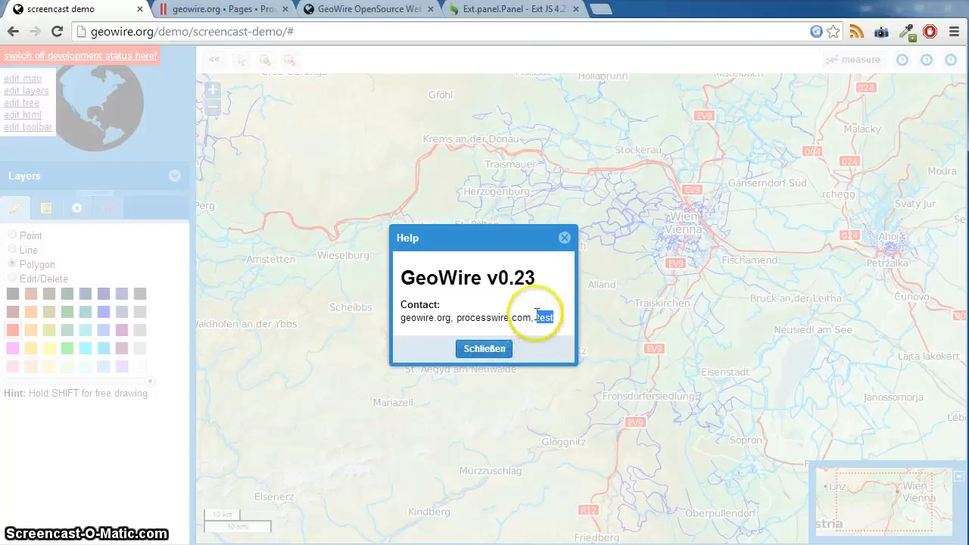
{"action": "left_click", "coordinate": [489, 350]}
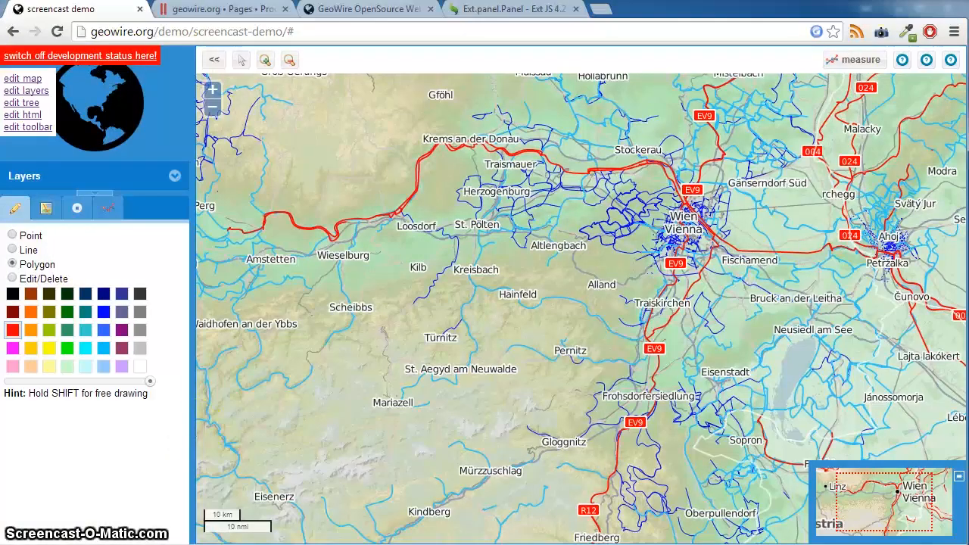
Switch to Sublime Text and remove ", test" from the contact line of helpButton.inc in the include/buttons folder
{"action": "key", "text": "alt+Tab"}
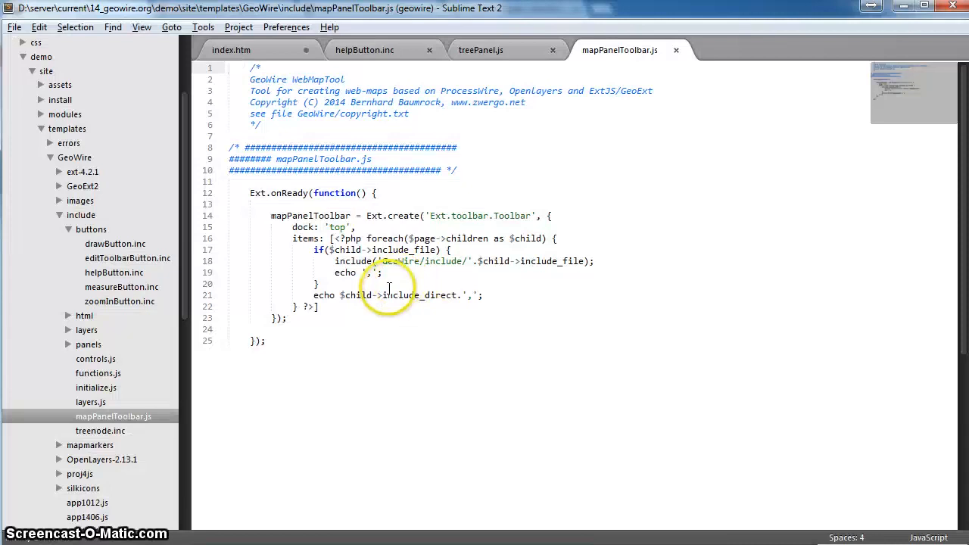
{"action": "left_click", "coordinate": [138, 229]}
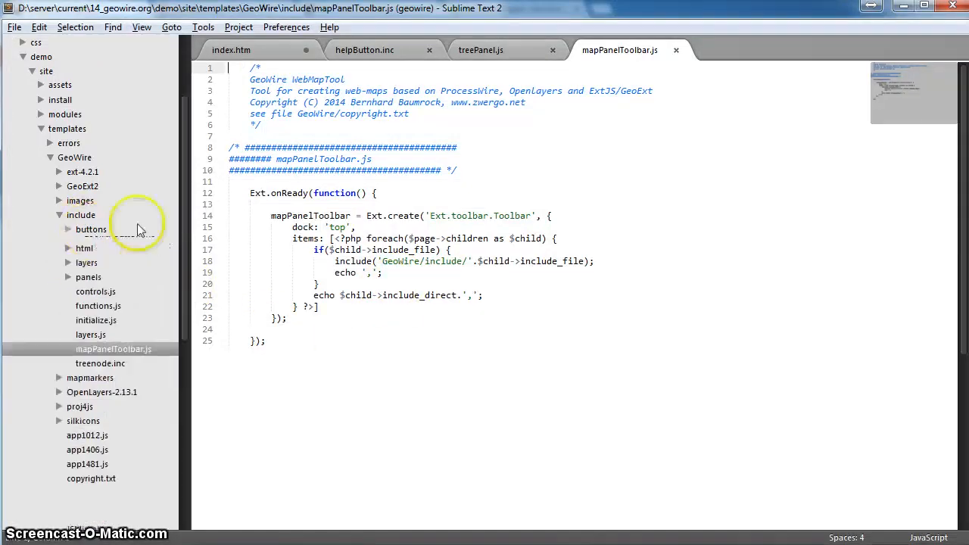
{"action": "left_click", "coordinate": [115, 229]}
{"action": "left_click", "coordinate": [108, 273]}
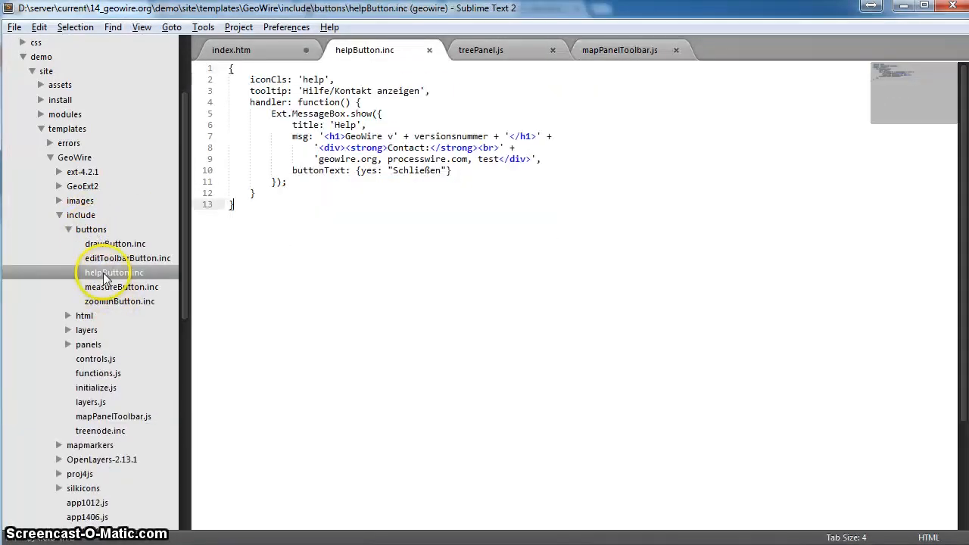
{"action": "double_click", "coordinate": [485, 159]}
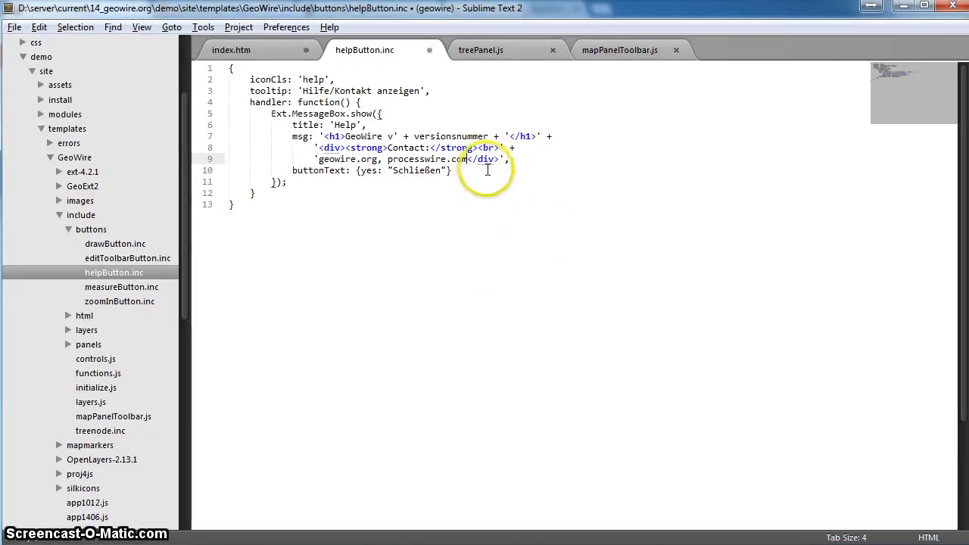
{"action": "left_click", "coordinate": [903, 10]}
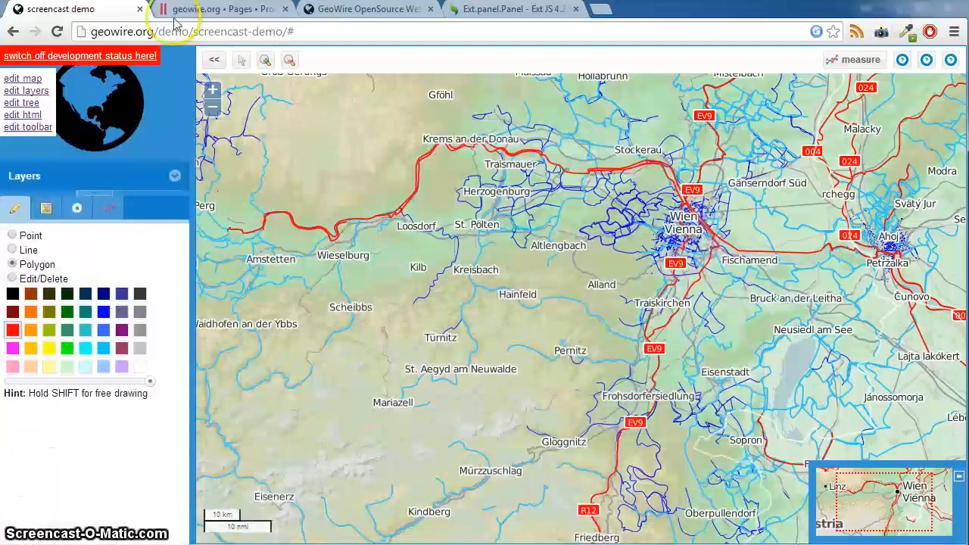
Load geowire.org/demo in a new browser tab and check the contact text in the GeoWire Demo Map's Help dialog
{"action": "left_click", "coordinate": [599, 13]}
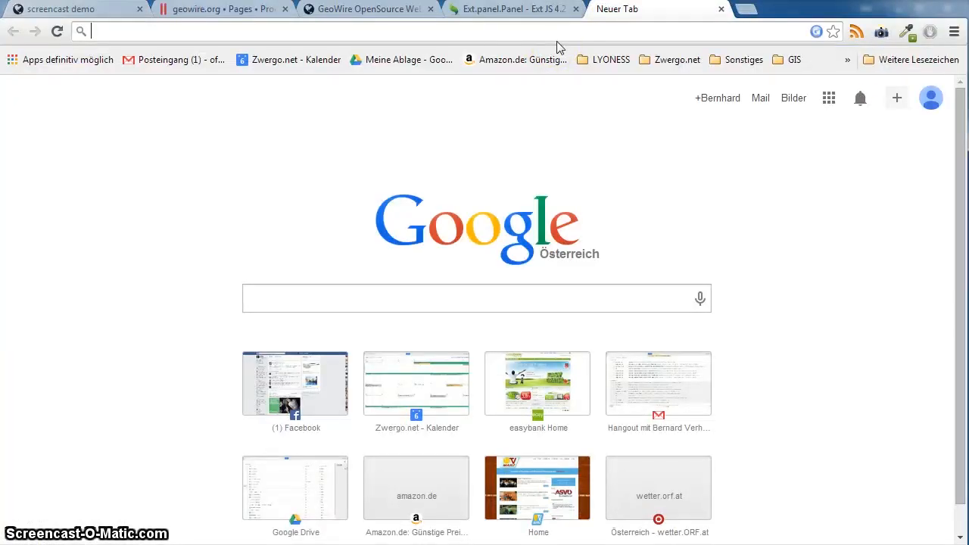
{"action": "type", "text": "geo"}
{"action": "key", "text": "Down"}
{"action": "key", "text": "Down"}
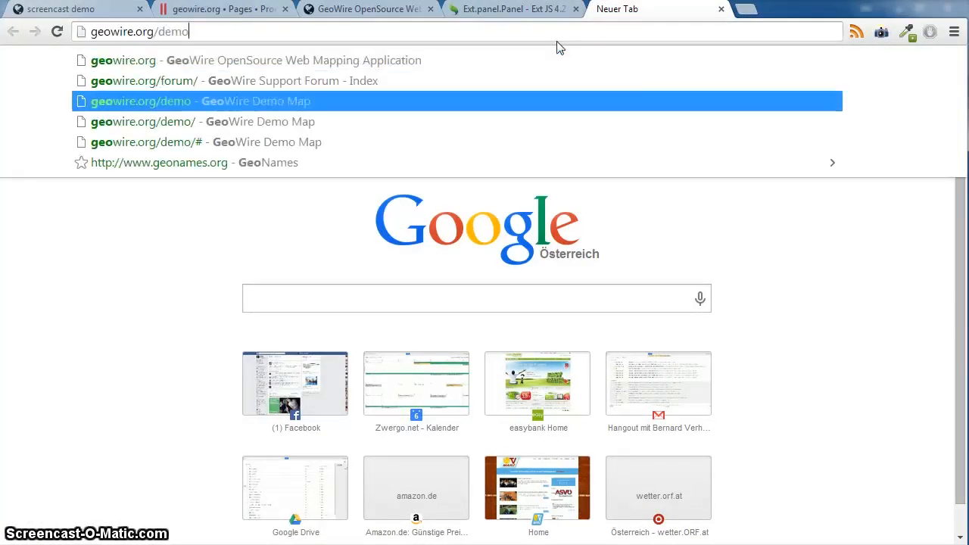
{"action": "key", "text": "Return"}
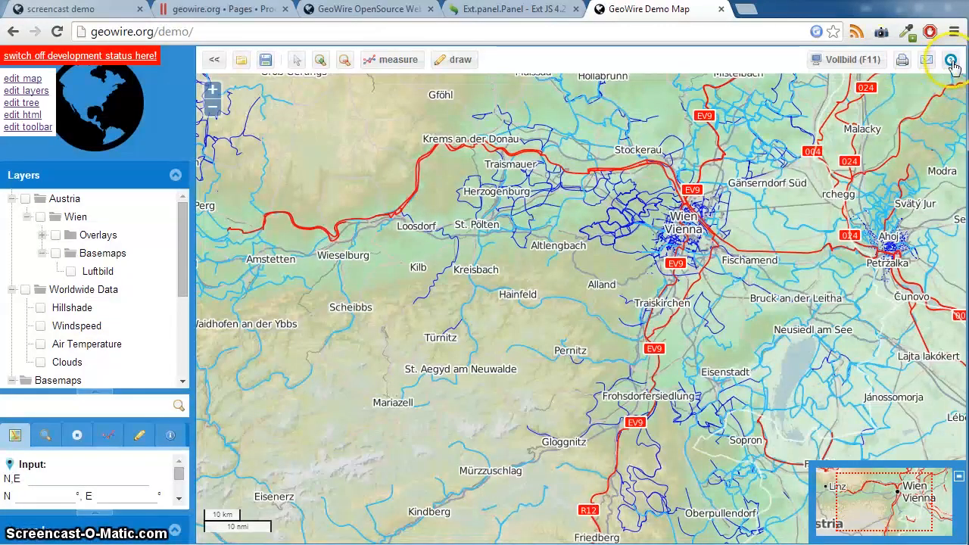
{"action": "left_click", "coordinate": [951, 61]}
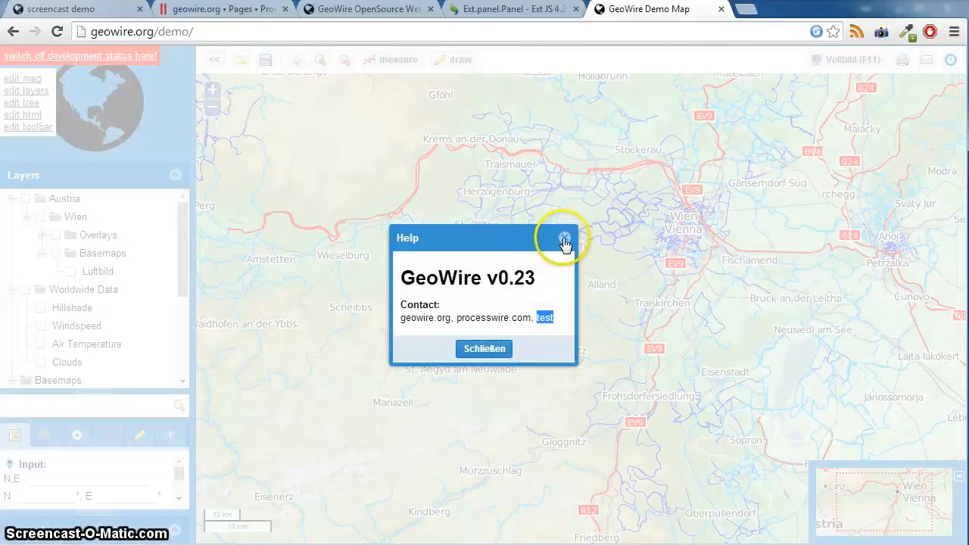
{"action": "left_click", "coordinate": [488, 349]}
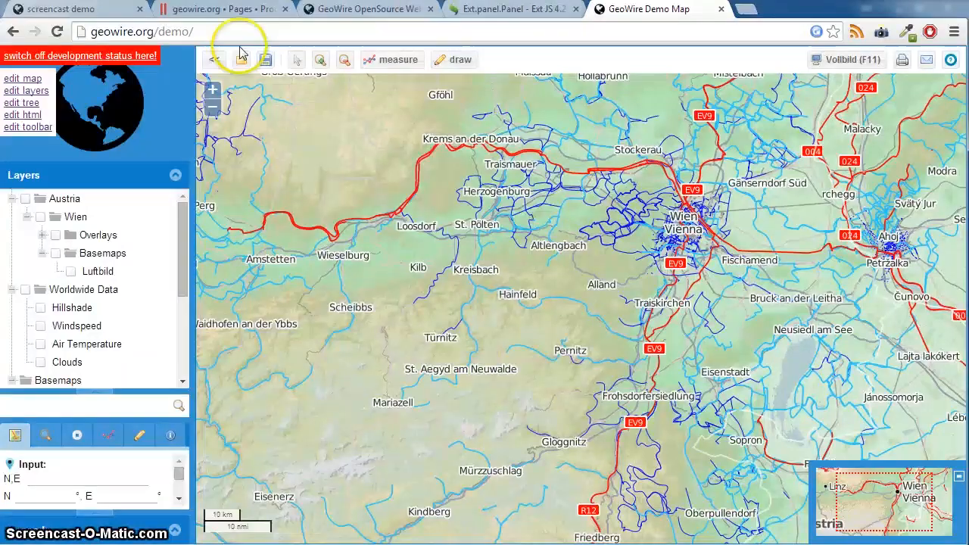
Return to Sublime Text and save the edited helpButton.inc so it uploads to the server
{"action": "key", "text": "alt+Tab"}
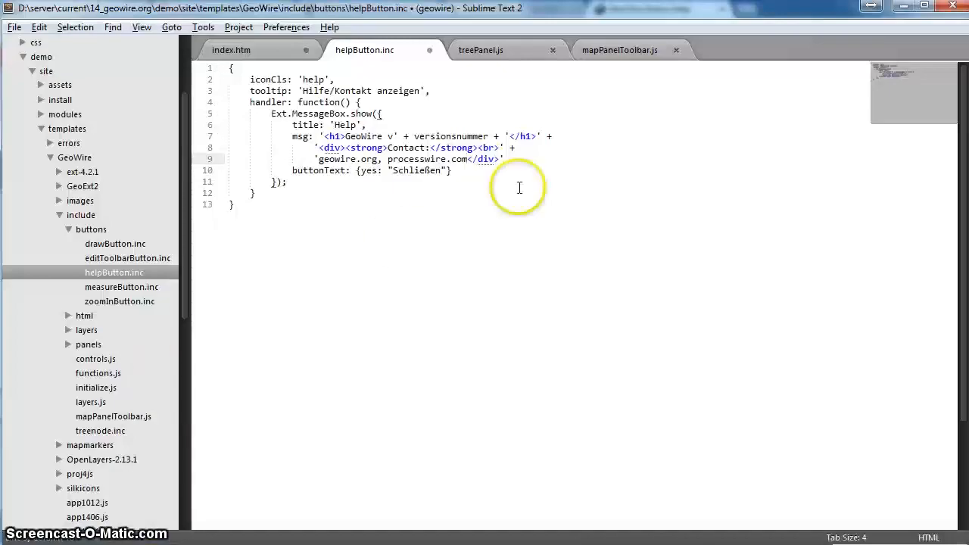
{"action": "key", "text": "ctrl+s"}
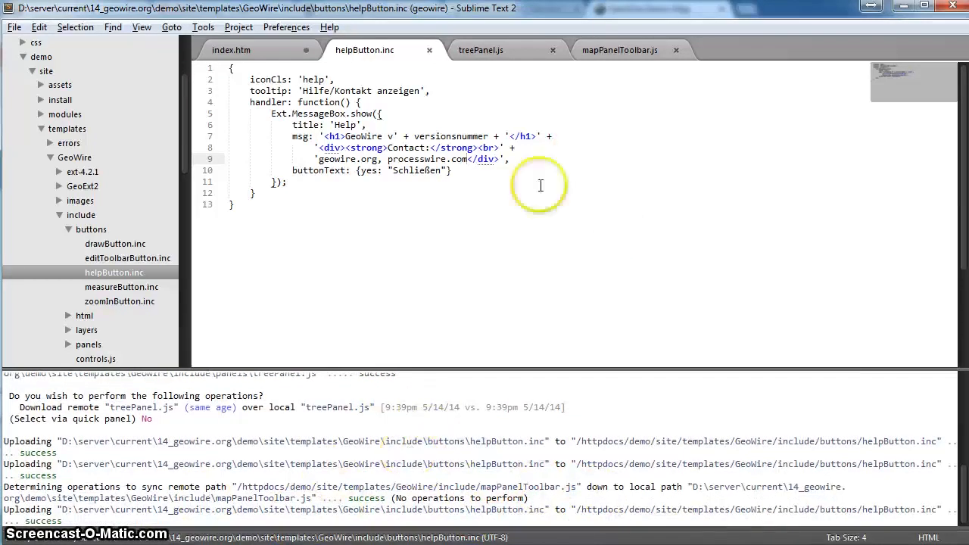
{"action": "left_click", "coordinate": [899, 7]}
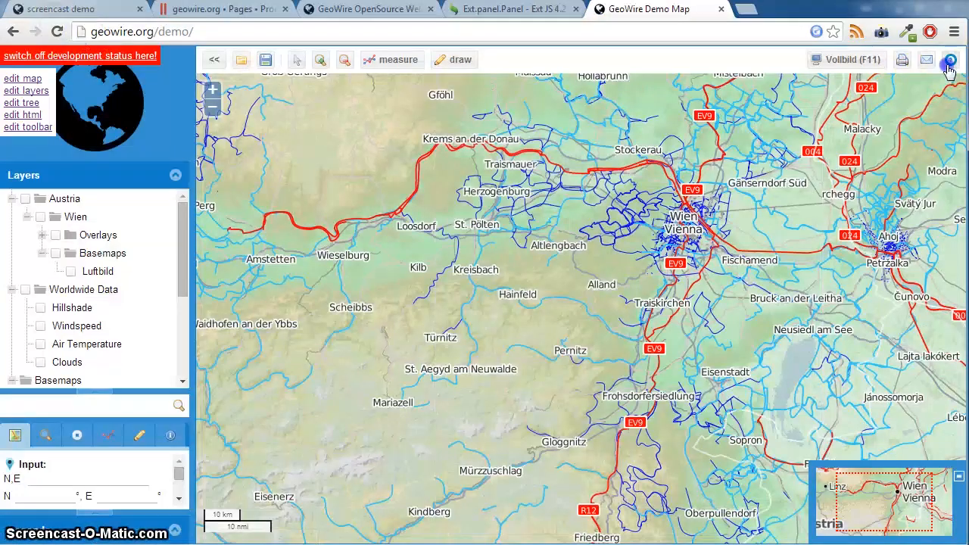
Check the Help dialog in GeoWire Demo Map, then reload the screencast demo map and check its global help button's dialog
{"action": "left_click", "coordinate": [949, 61]}
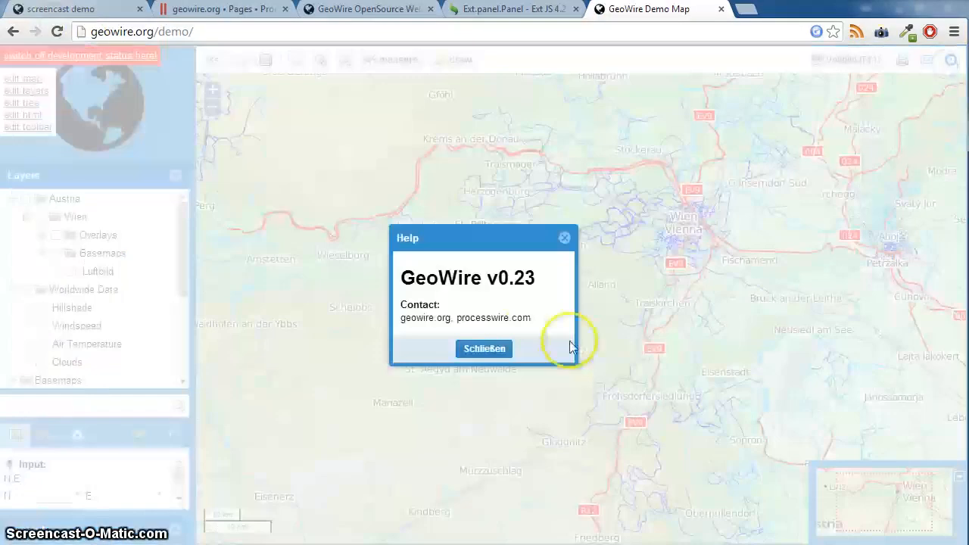
{"action": "left_click", "coordinate": [562, 239]}
{"action": "left_click", "coordinate": [74, 13]}
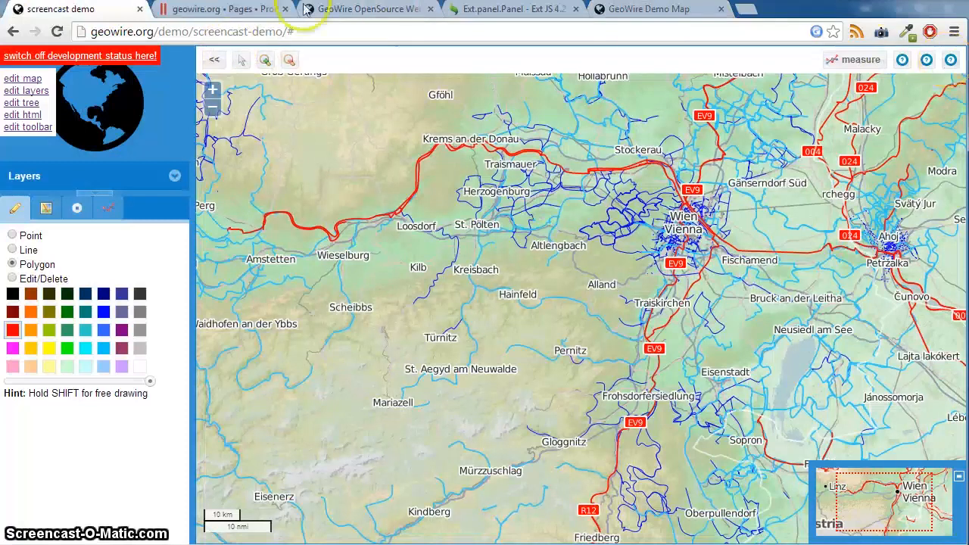
{"action": "left_click", "coordinate": [57, 32]}
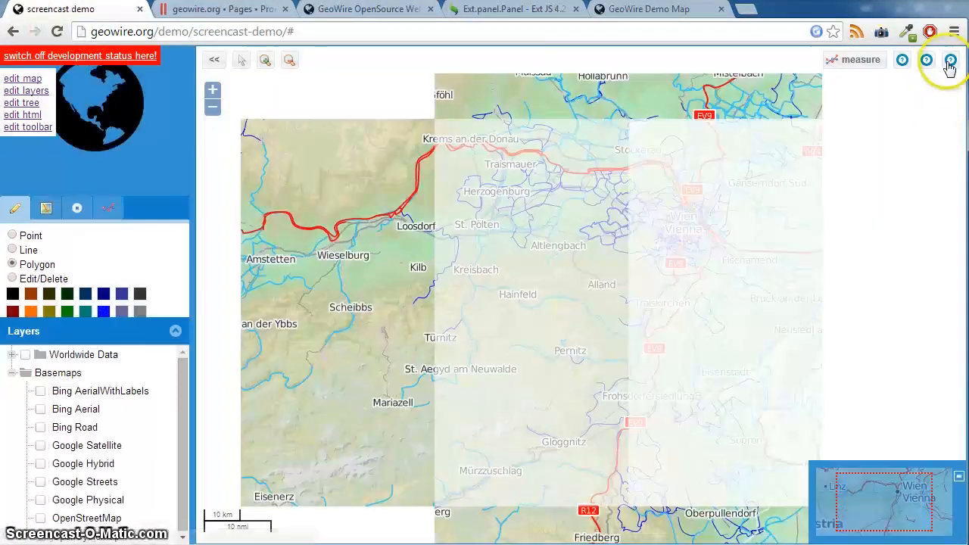
{"action": "left_click", "coordinate": [950, 62]}
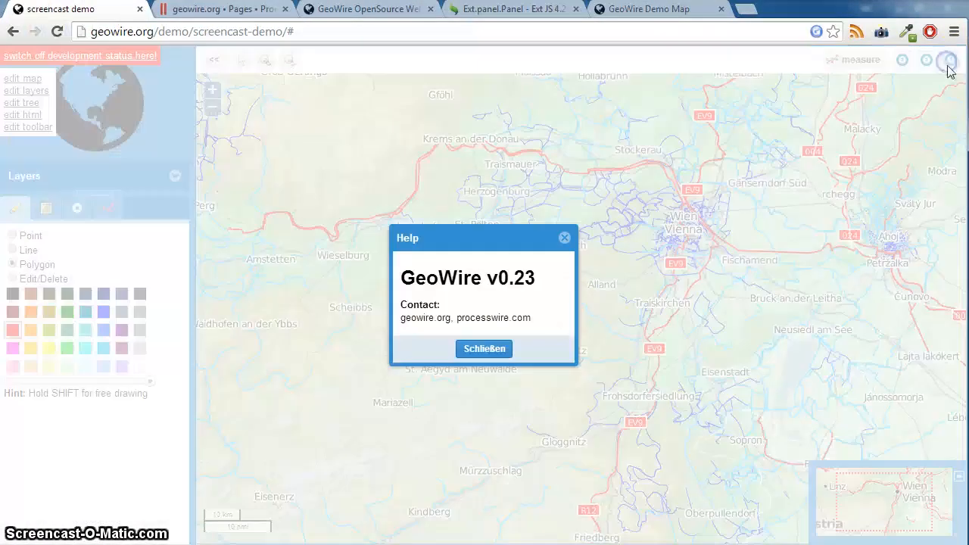
{"action": "left_click", "coordinate": [564, 240]}
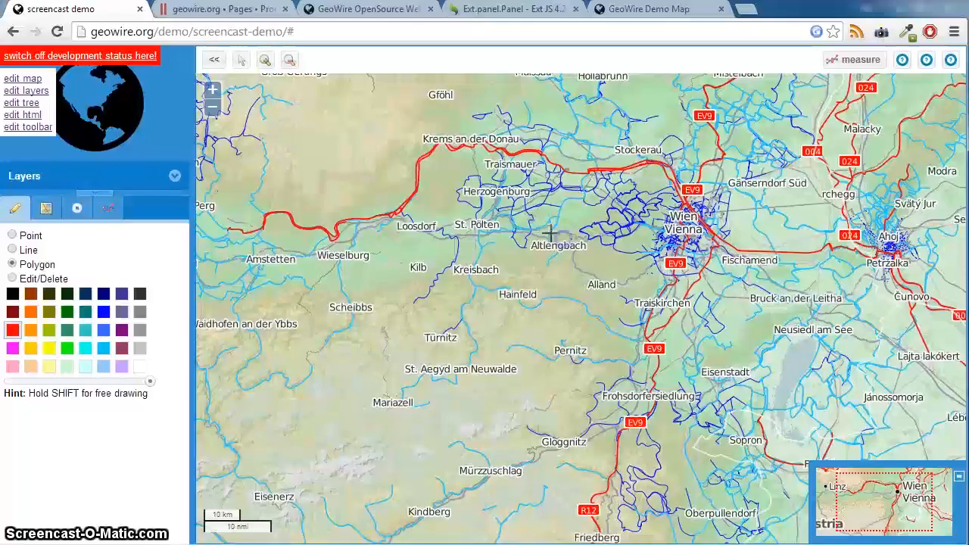
Open screencast demo's helpButton global page for editing and examine its include file path and direct PHP code field
{"action": "left_click", "coordinate": [215, 11]}
{"action": "left_click", "coordinate": [179, 331]}
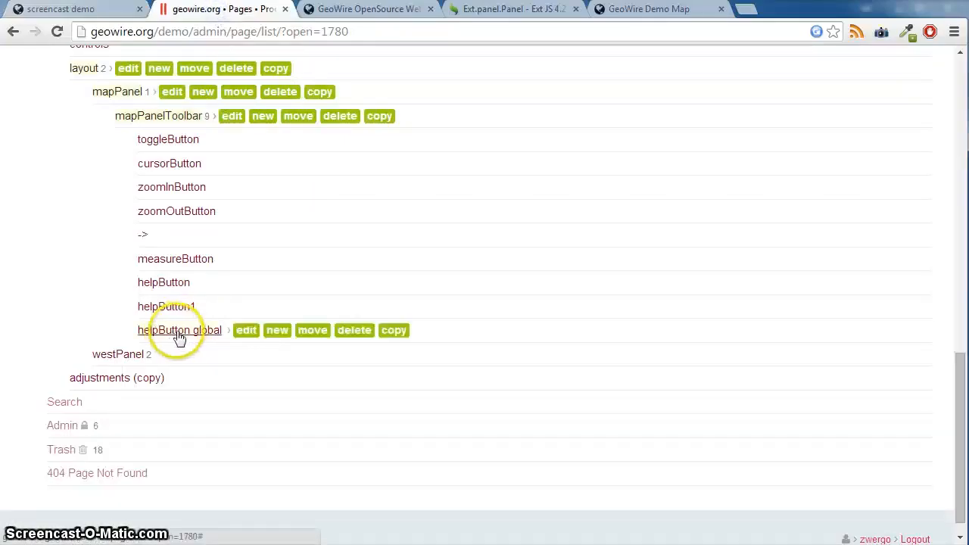
{"action": "left_click", "coordinate": [243, 330]}
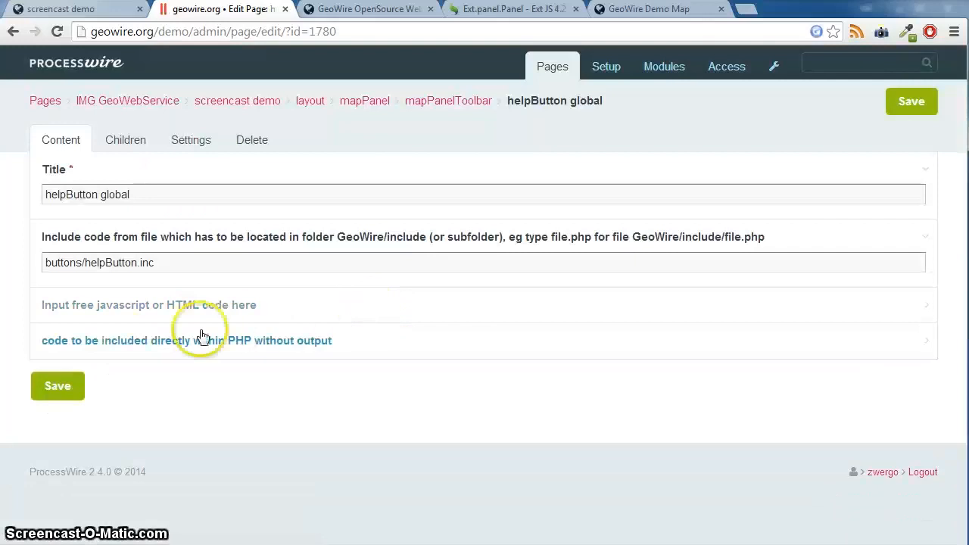
{"action": "left_click", "coordinate": [185, 340]}
{"action": "scroll", "coordinate": [120, 323], "scroll_direction": "down", "scroll_amount": 2}
{"action": "scroll", "coordinate": [177, 324], "scroll_direction": "up", "scroll_amount": 2}
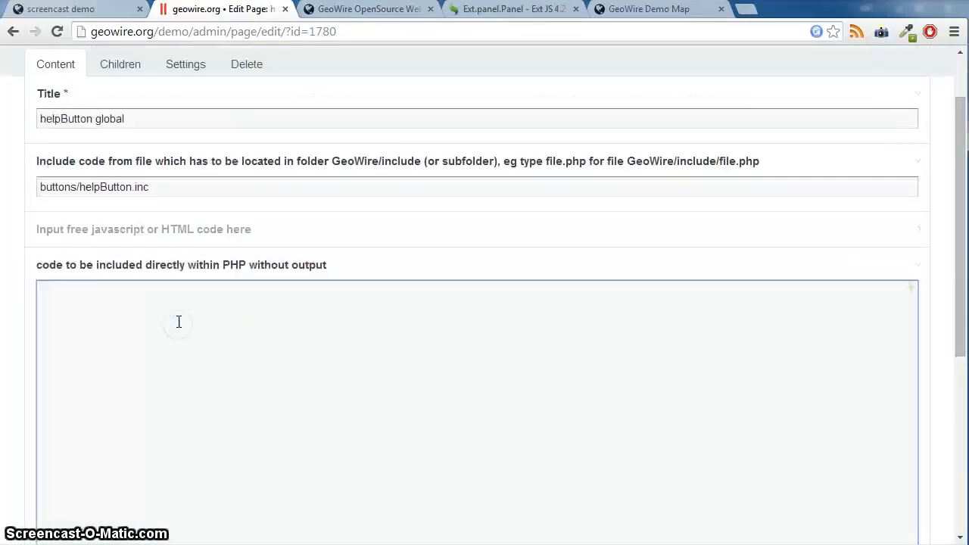
{"action": "triple_click", "coordinate": [189, 261]}
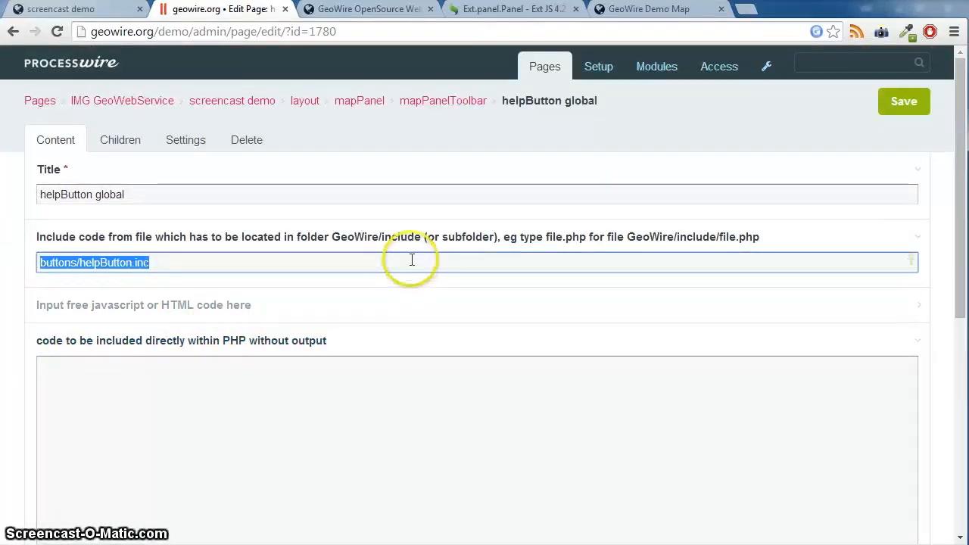
Return to the screencast demo map and open its mapPanelToolbar's child pages for editing
{"action": "left_click", "coordinate": [80, 11]}
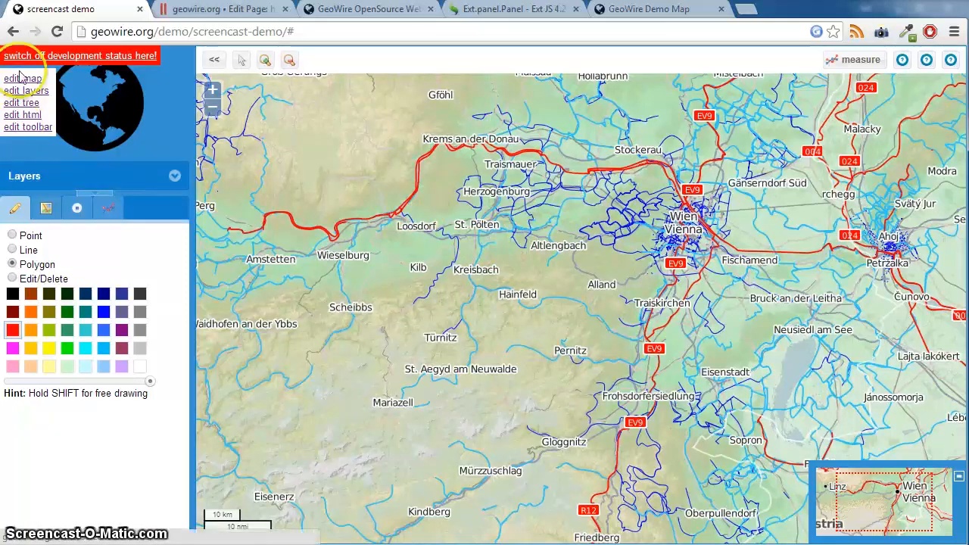
{"action": "left_click", "coordinate": [17, 128]}
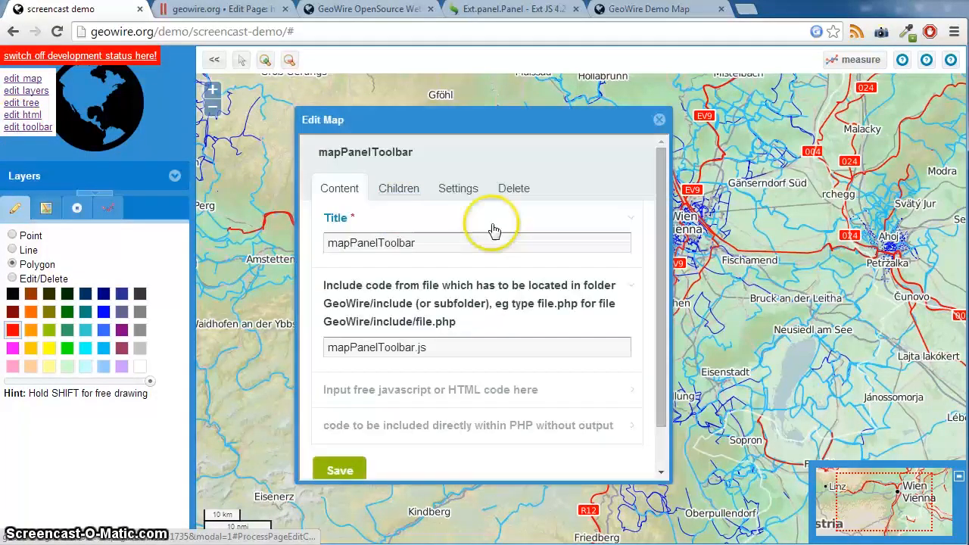
{"action": "left_click", "coordinate": [335, 187]}
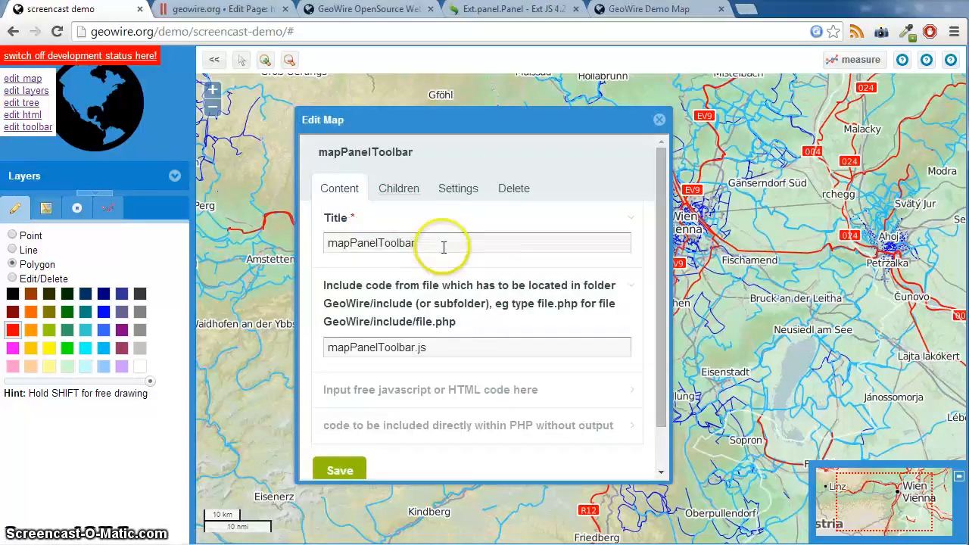
{"action": "left_click_drag", "start_coordinate": [439, 247], "coordinate": [301, 252]}
{"action": "left_click", "coordinate": [399, 190]}
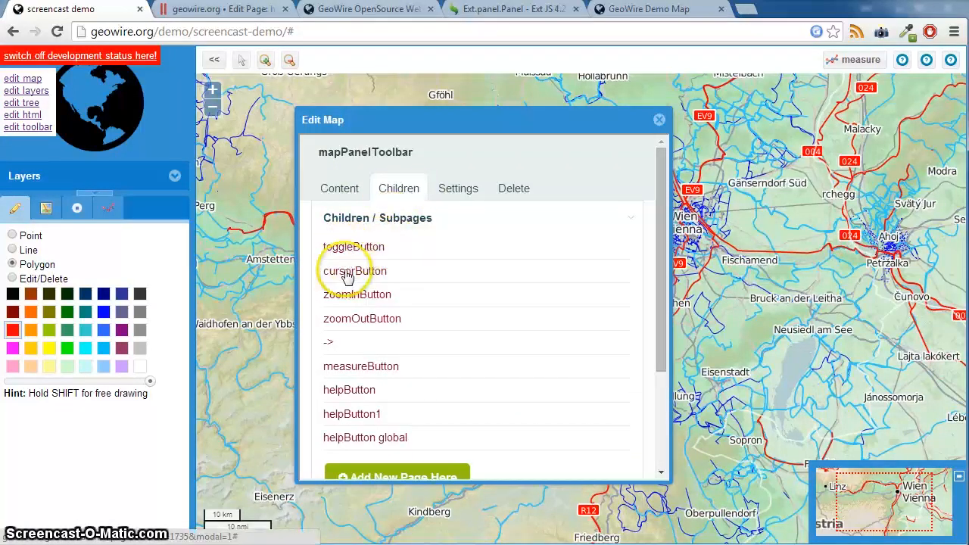
{"action": "scroll", "coordinate": [443, 363], "scroll_direction": "down", "scroll_amount": 2}
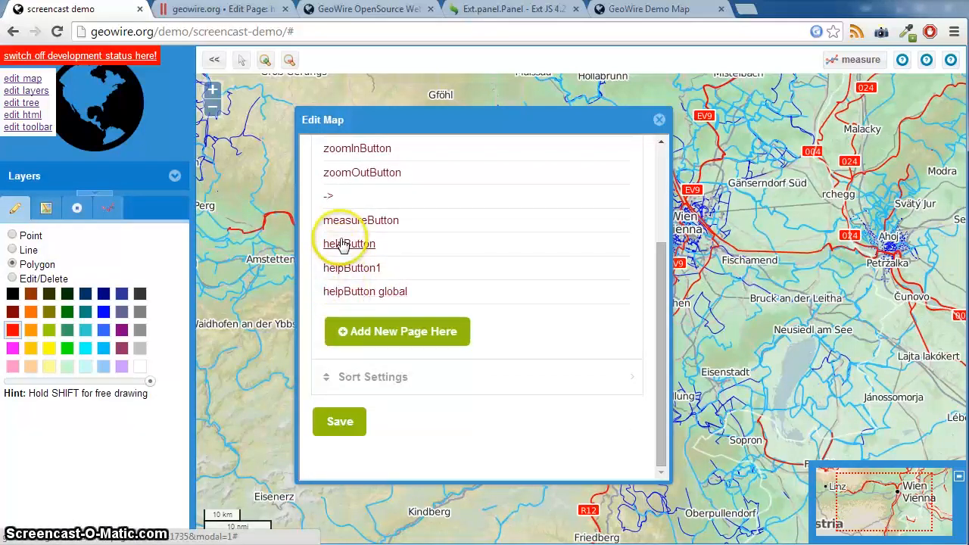
Move the duplicate toolbar pages helpButton global and helpButton1 to the trash and close the Edit Map dialog
{"action": "mouse_move", "coordinate": [378, 303]}
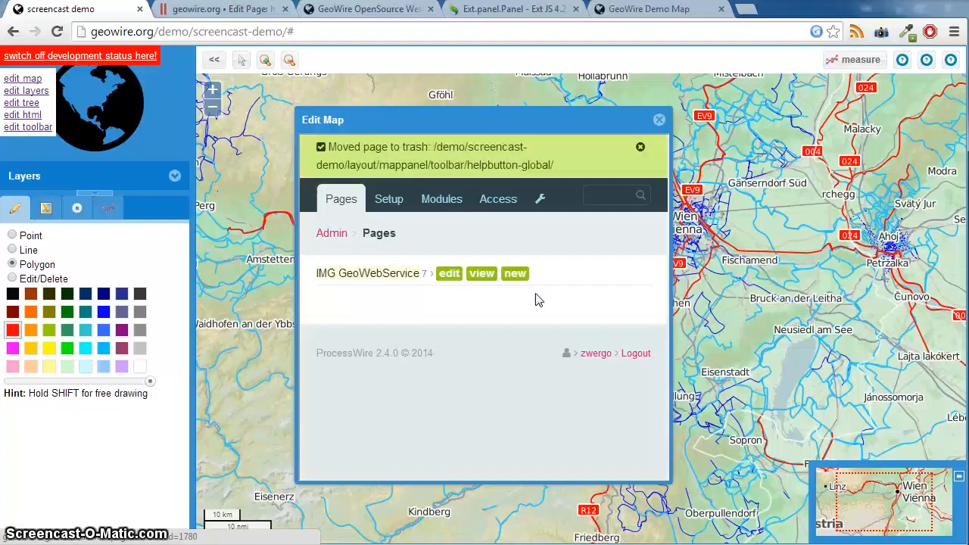
{"action": "scroll", "coordinate": [519, 318], "scroll_direction": "down", "scroll_amount": 5}
{"action": "scroll", "coordinate": [489, 309], "scroll_direction": "down", "scroll_amount": 2}
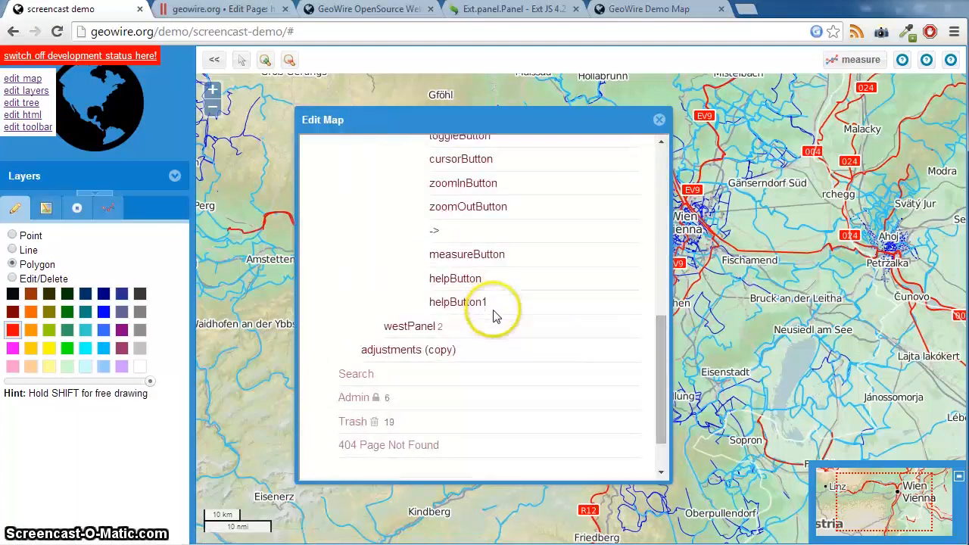
{"action": "mouse_move", "coordinate": [459, 310]}
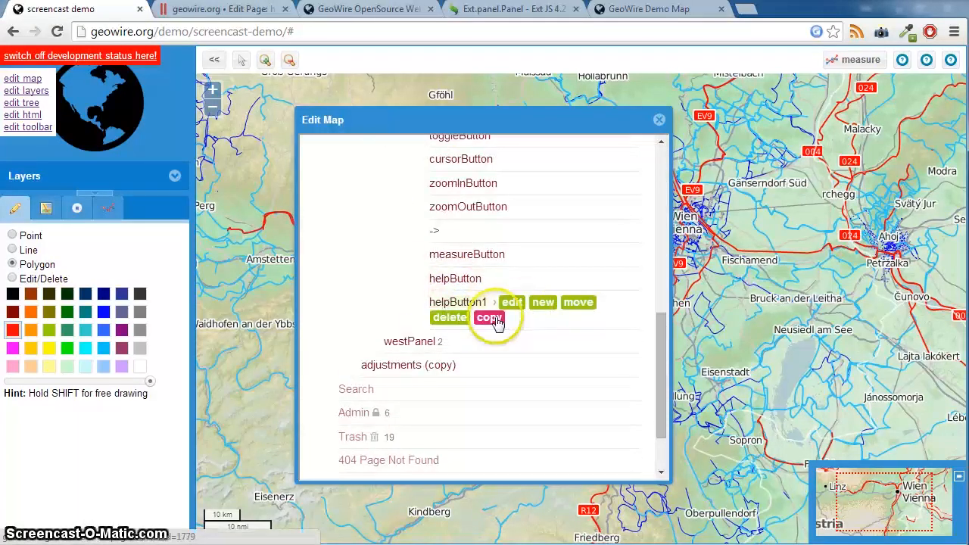
{"action": "left_click", "coordinate": [460, 319]}
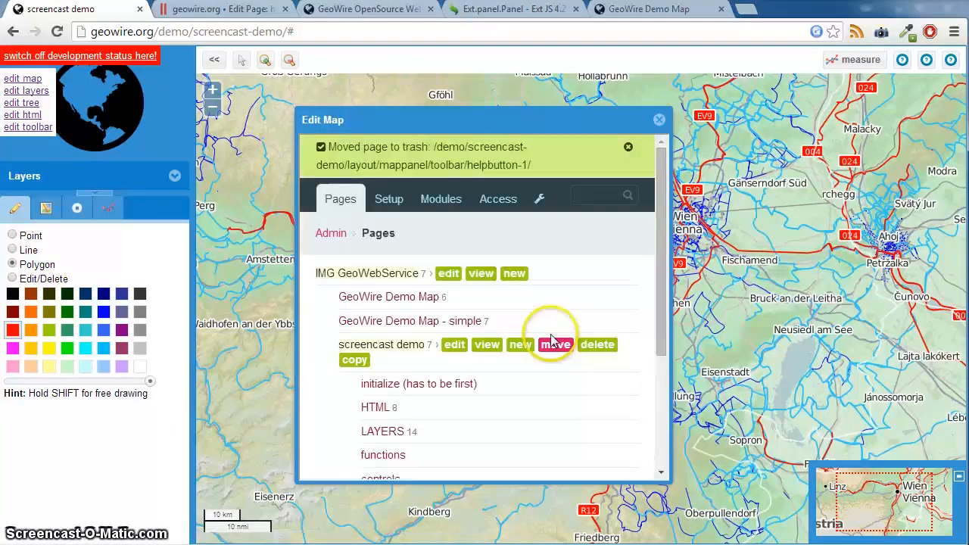
{"action": "scroll", "coordinate": [534, 294], "scroll_direction": "down", "scroll_amount": 10}
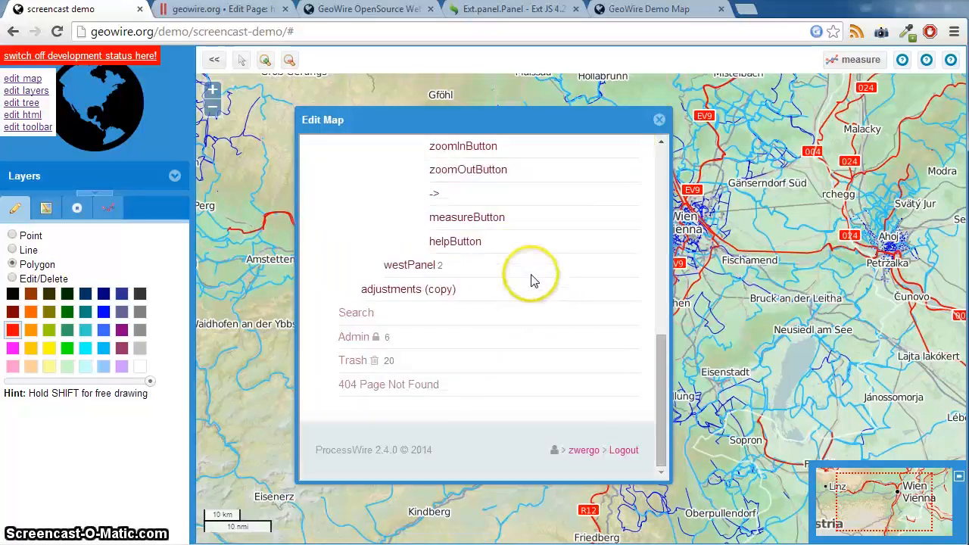
{"action": "scroll", "coordinate": [532, 277], "scroll_direction": "up", "scroll_amount": 6}
{"action": "left_click", "coordinate": [659, 121]}
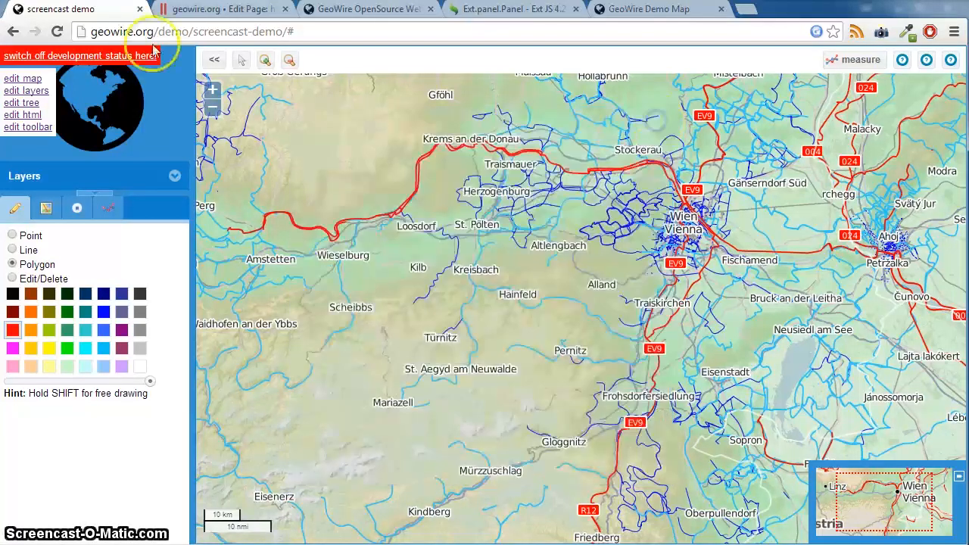
Reload the screencast demo map and check the remaining help button's dialog
{"action": "left_click", "coordinate": [57, 31]}
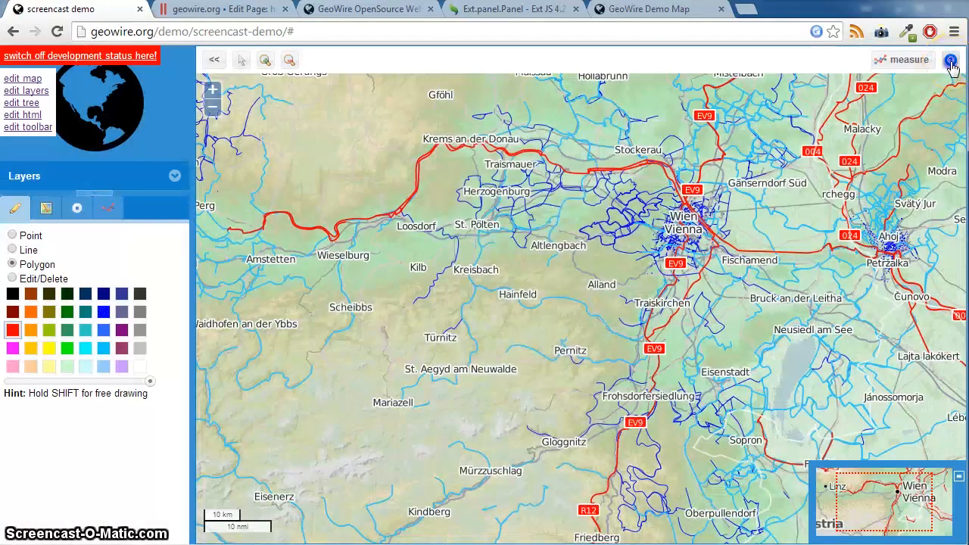
{"action": "left_click", "coordinate": [952, 67]}
{"action": "left_click", "coordinate": [564, 235]}
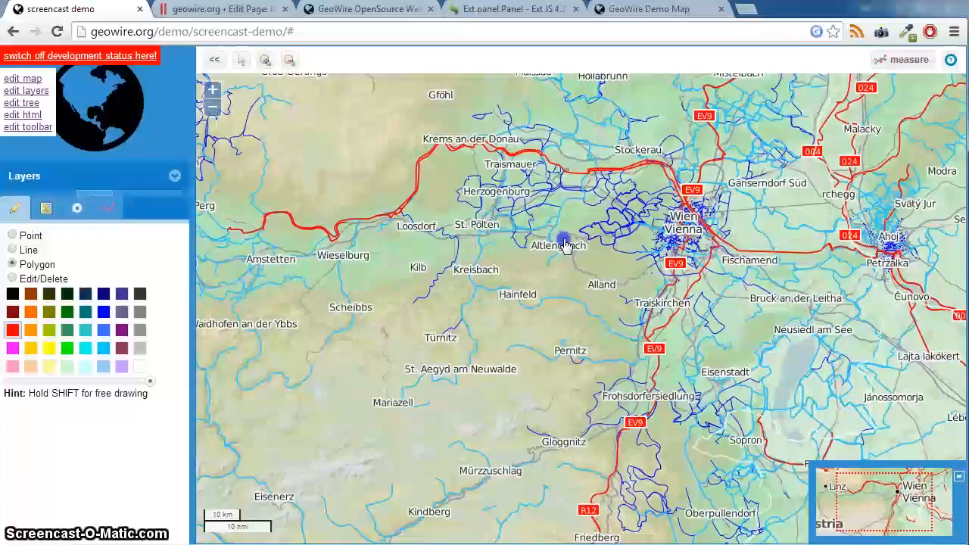